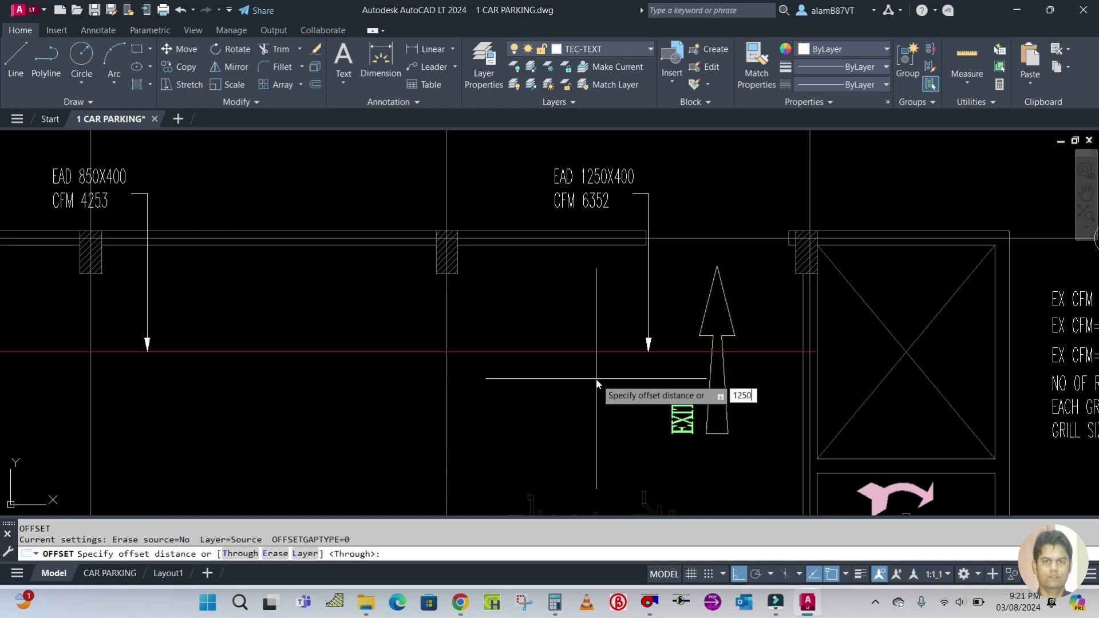
# Offset the red duct line by 1250 towards the wall above it
pyautogui.press('Return')
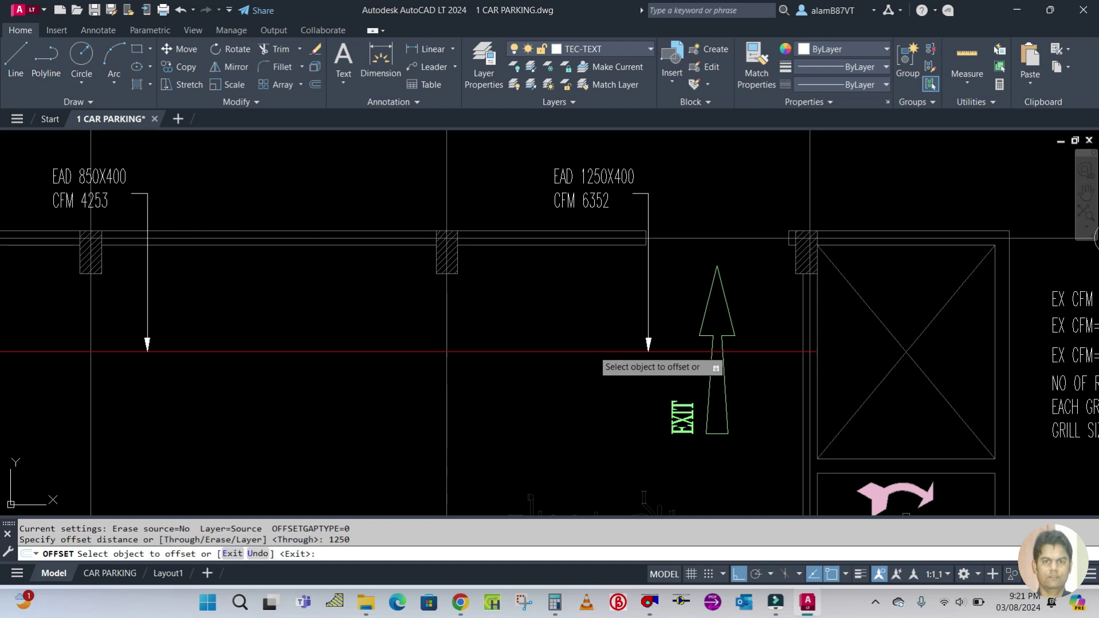
pyautogui.click(593, 352)
pyautogui.click(592, 297)
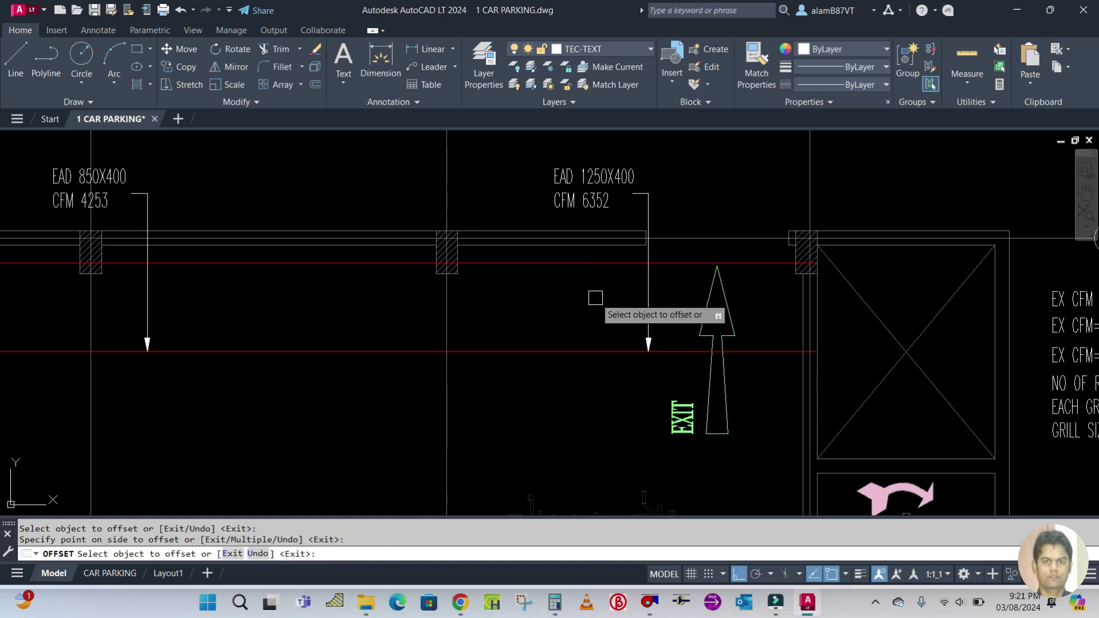
pyautogui.scroll(-3, 595, 298)
pyautogui.press('Escape')
# Move both red duct lines down so the upper one aligns with the bottom corner of the hatched column
pyautogui.scroll(6, 589, 295)
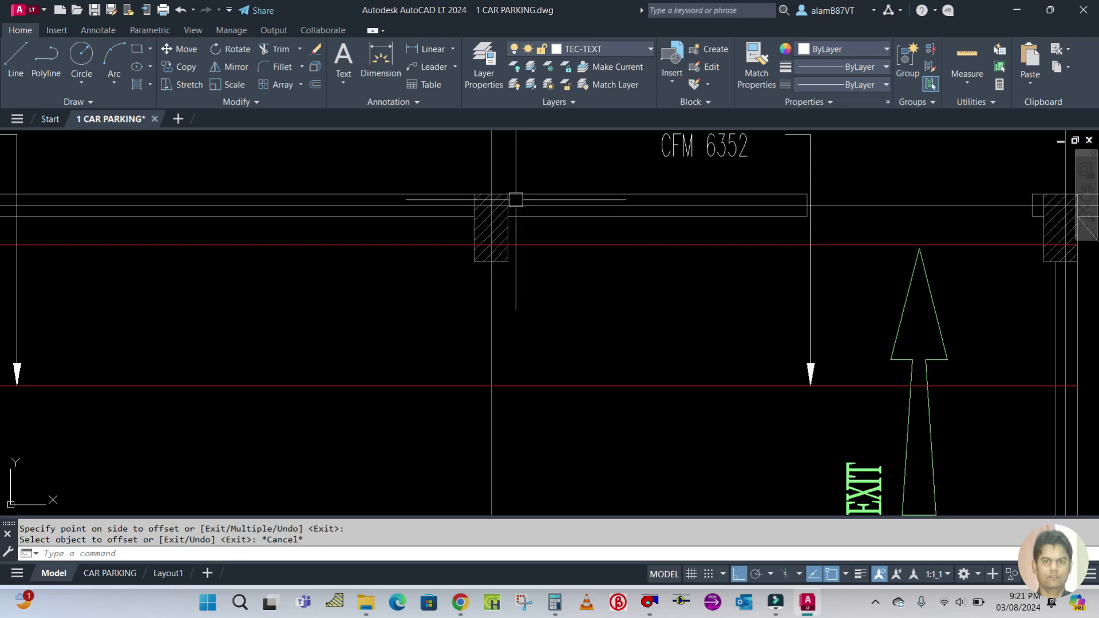
pyautogui.scroll(-2, 545, 236)
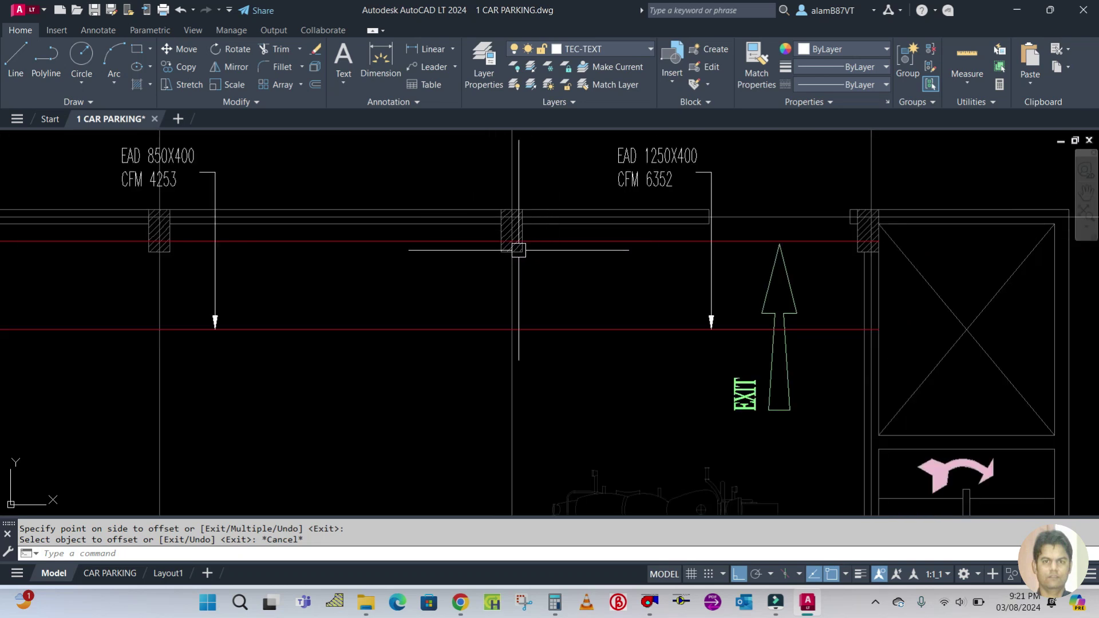
pyautogui.scroll(2, 512, 250)
pyautogui.scroll(2, 530, 240)
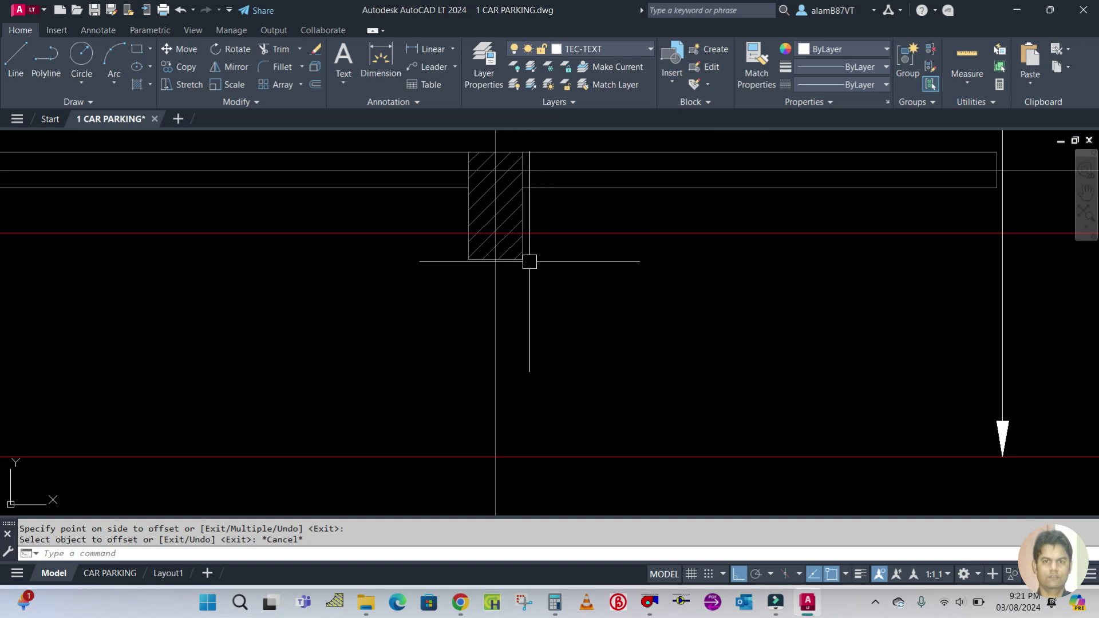
pyautogui.scroll(-3, 549, 260)
pyautogui.write('M')
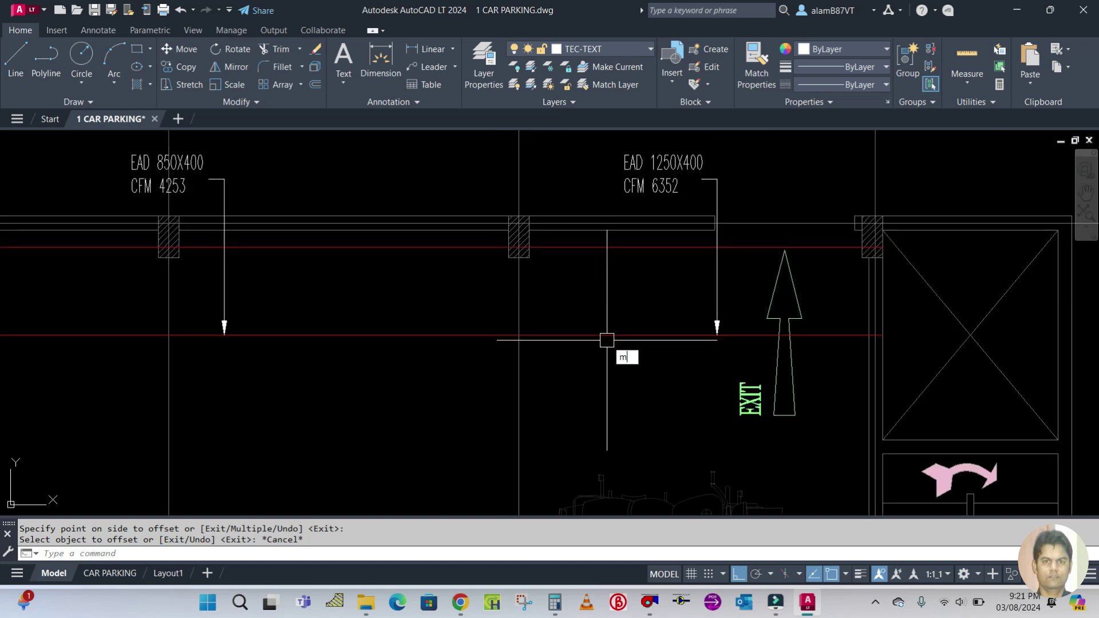
pyautogui.press('Return')
pyautogui.press('Escape')
pyautogui.write('m')
pyautogui.press('Return')
pyautogui.click(624, 361)
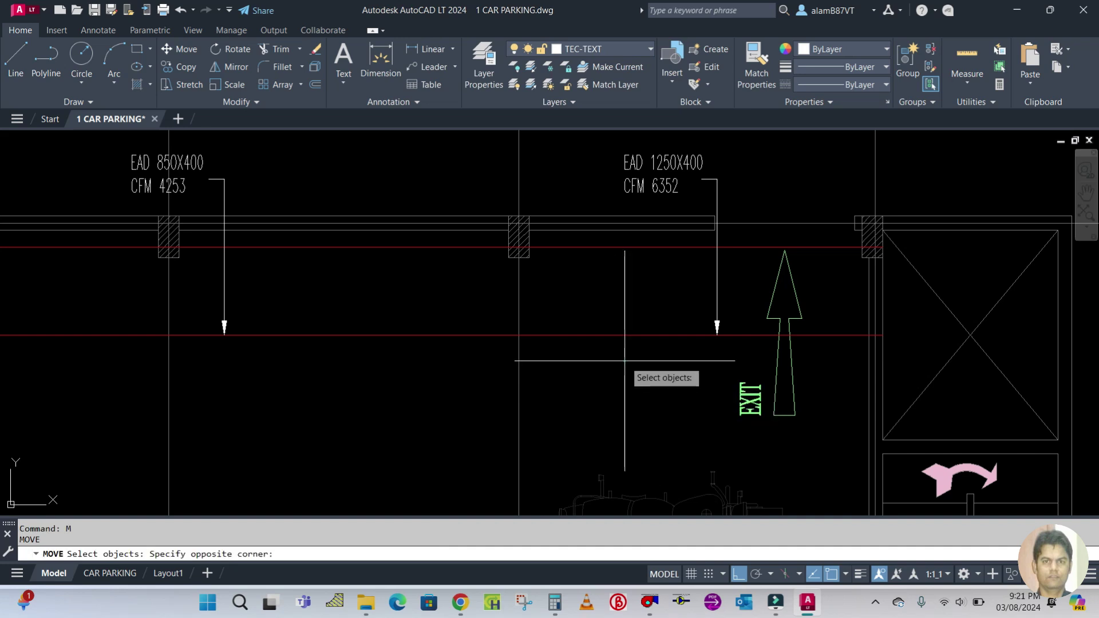
pyautogui.click(593, 240)
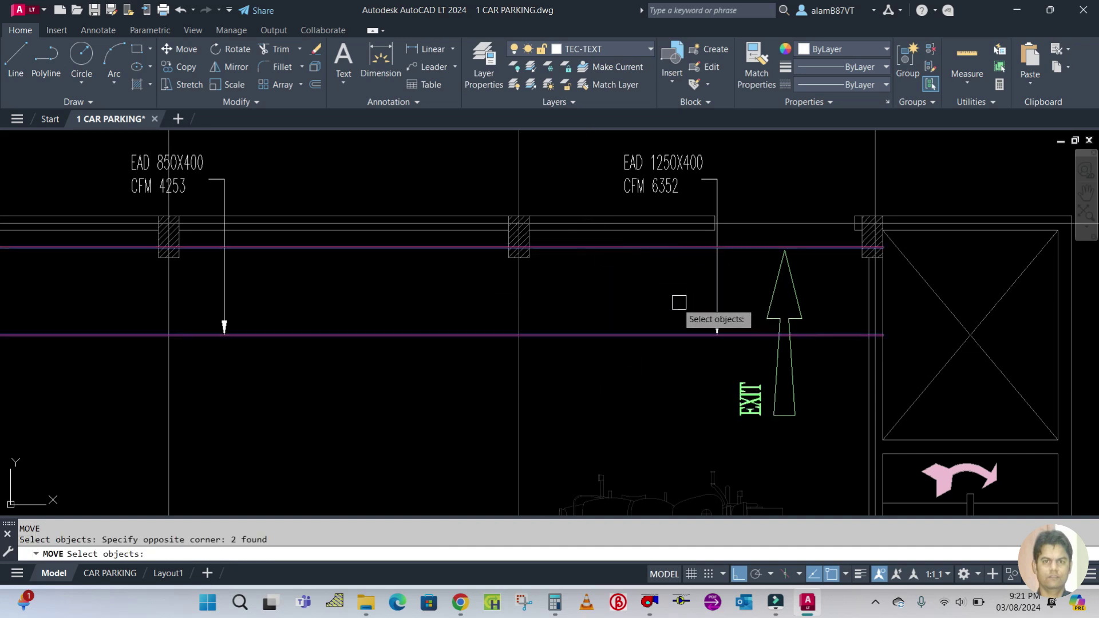
pyautogui.scroll(2, 522, 247)
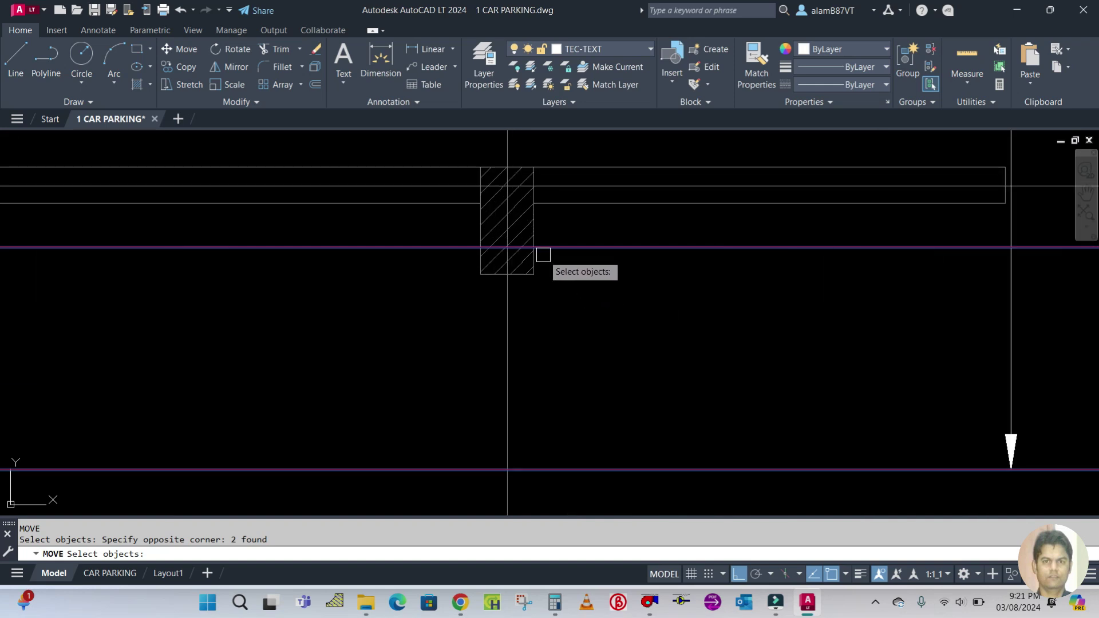
pyautogui.press('Return')
pyautogui.scroll(2, 542, 250)
pyautogui.click(518, 243)
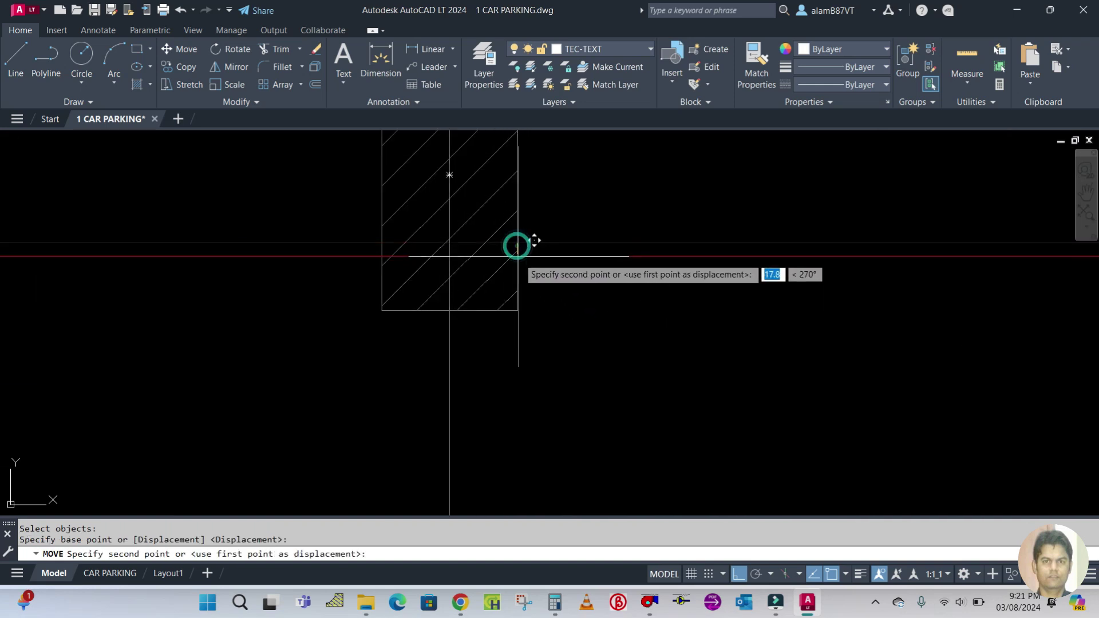
pyautogui.click(517, 310)
pyautogui.scroll(-3, 583, 240)
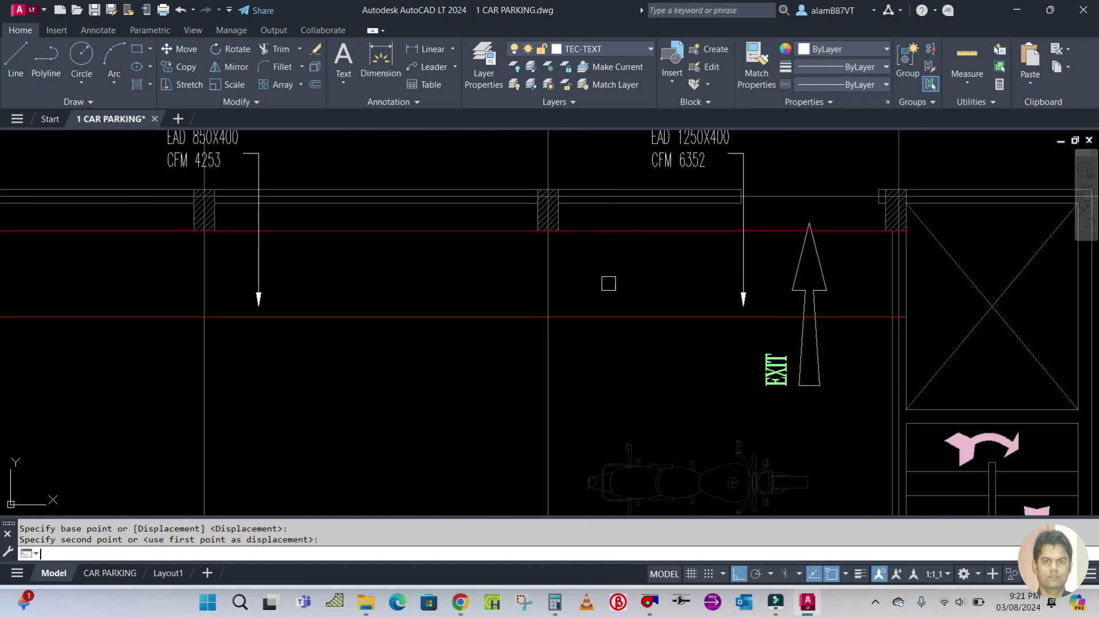
# Move both red duct lines down by 100, away from the hatched columns
pyautogui.press('Return')
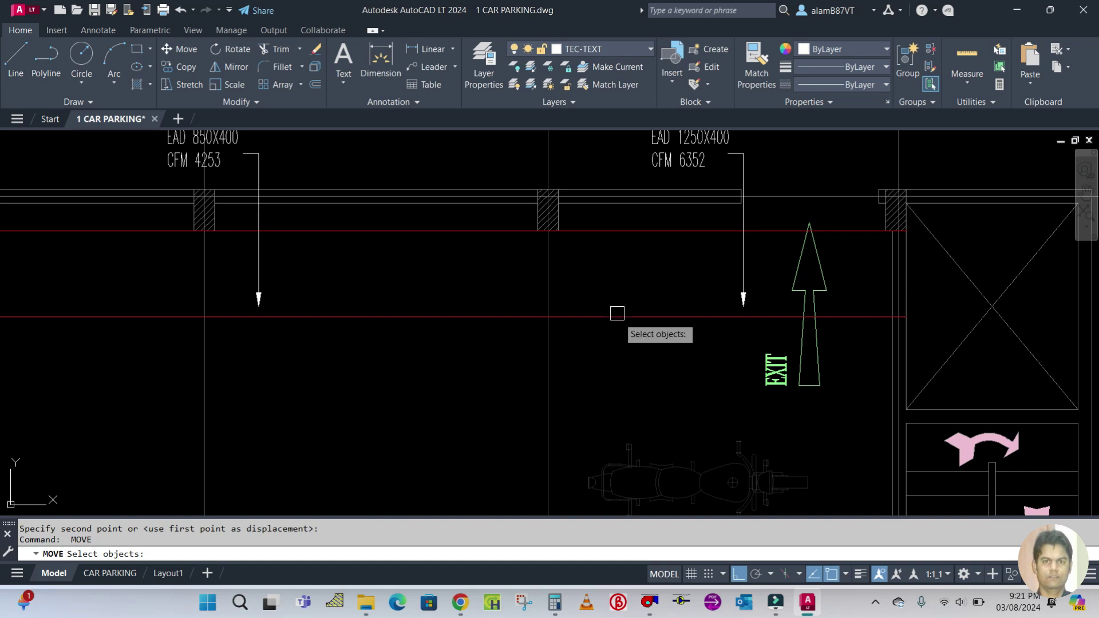
pyautogui.click(628, 338)
pyautogui.click(610, 204)
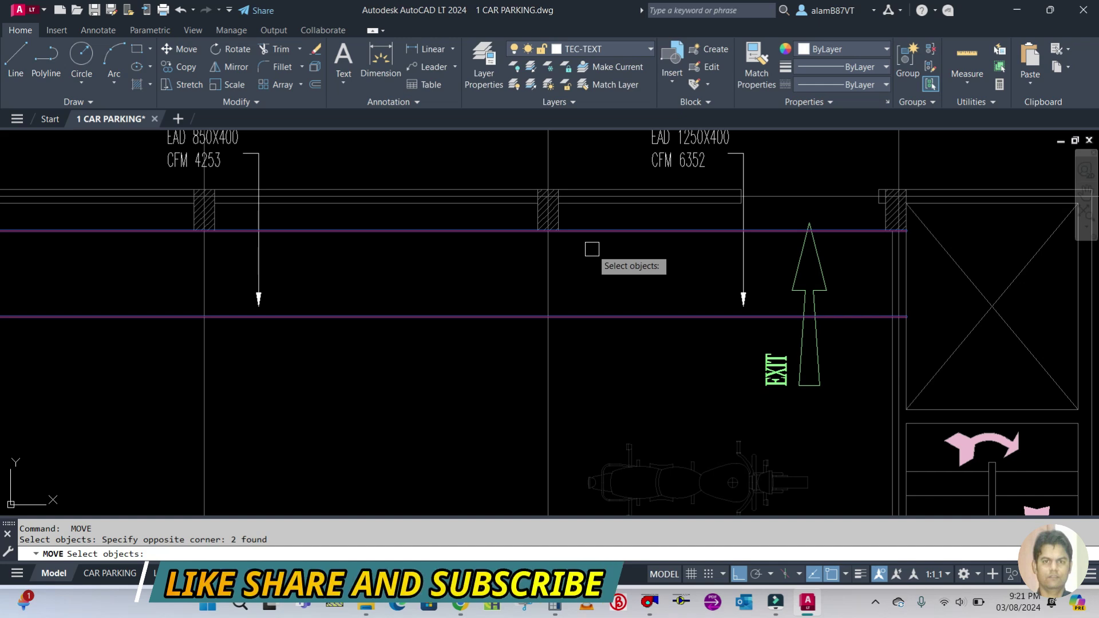
pyautogui.press('Return')
pyautogui.click(610, 259)
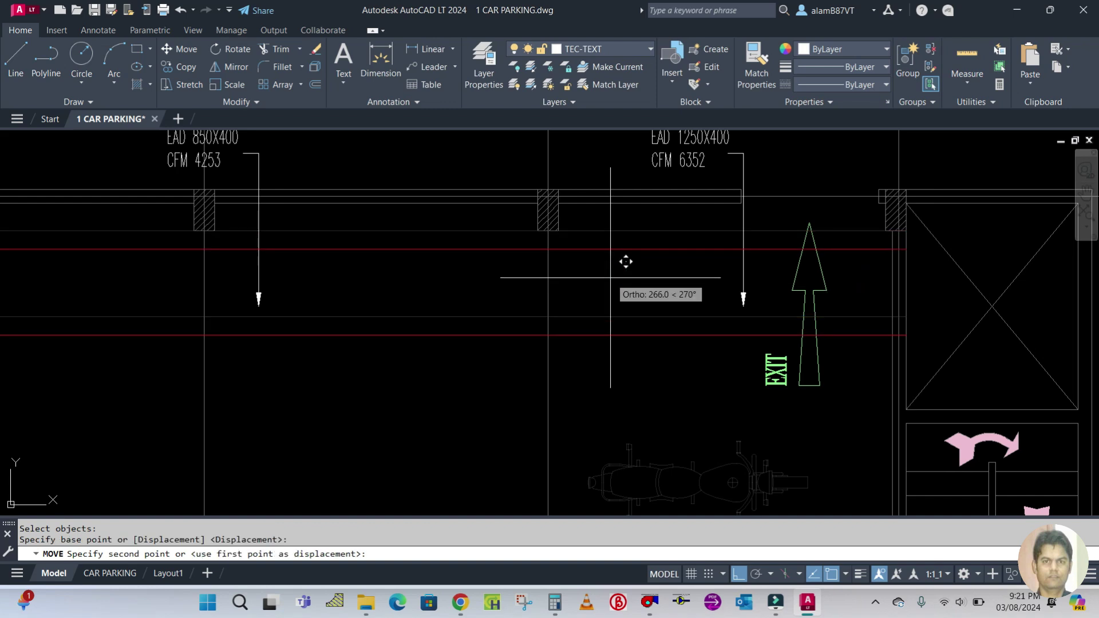
pyautogui.write('100')
pyautogui.press('Return')
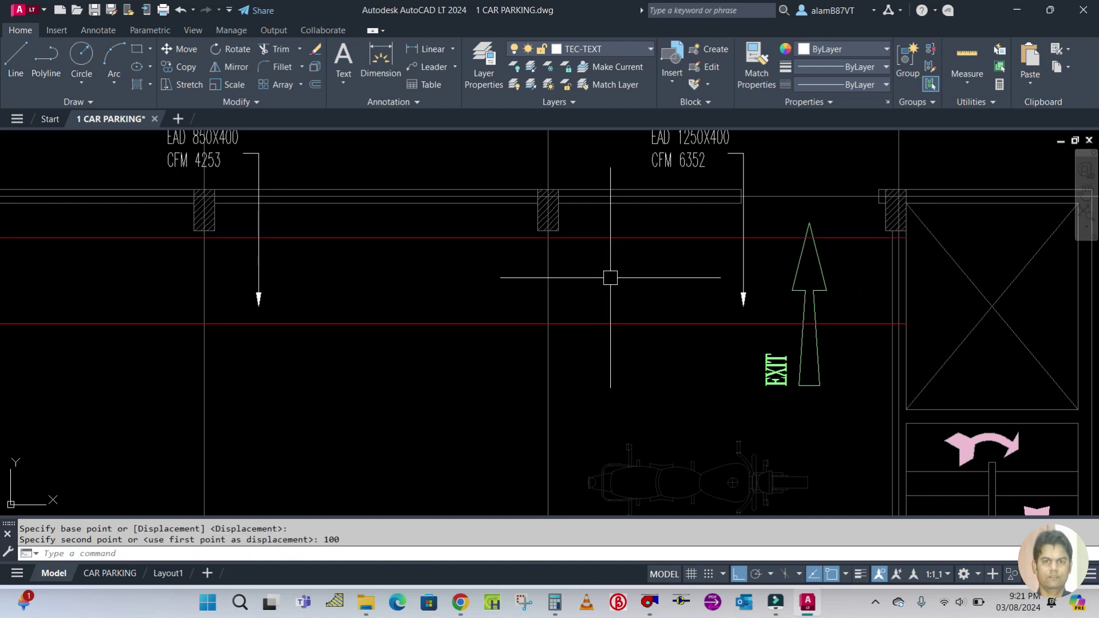
# Move the EAD 1250X400 label and its leader up so the arrow tip meets the upper duct line
pyautogui.scroll(-2, 637, 251)
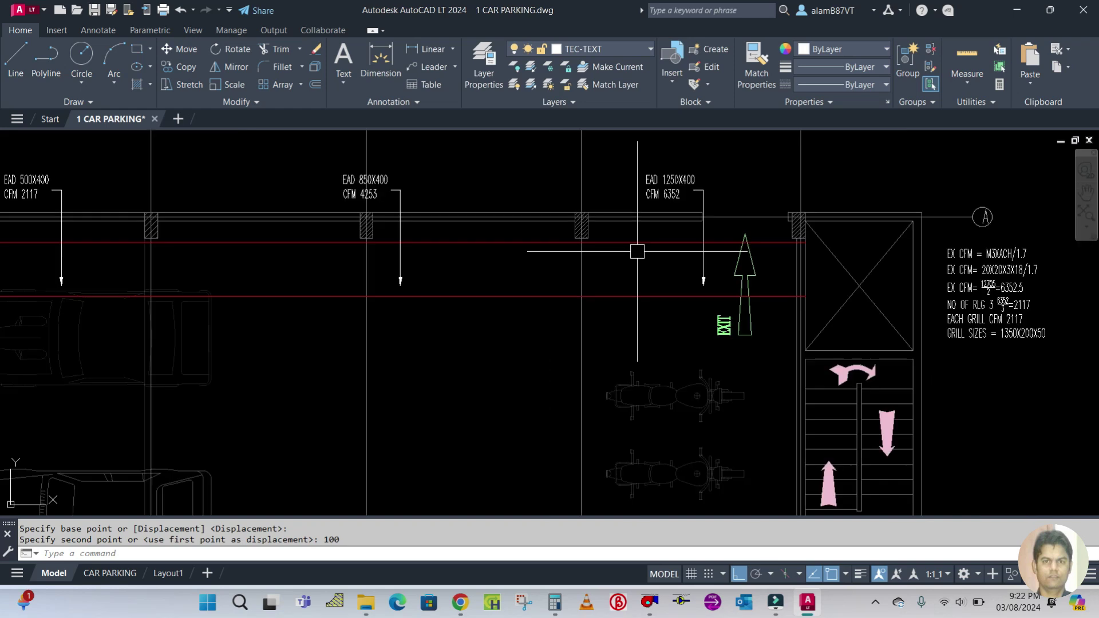
pyautogui.scroll(-2, 637, 251)
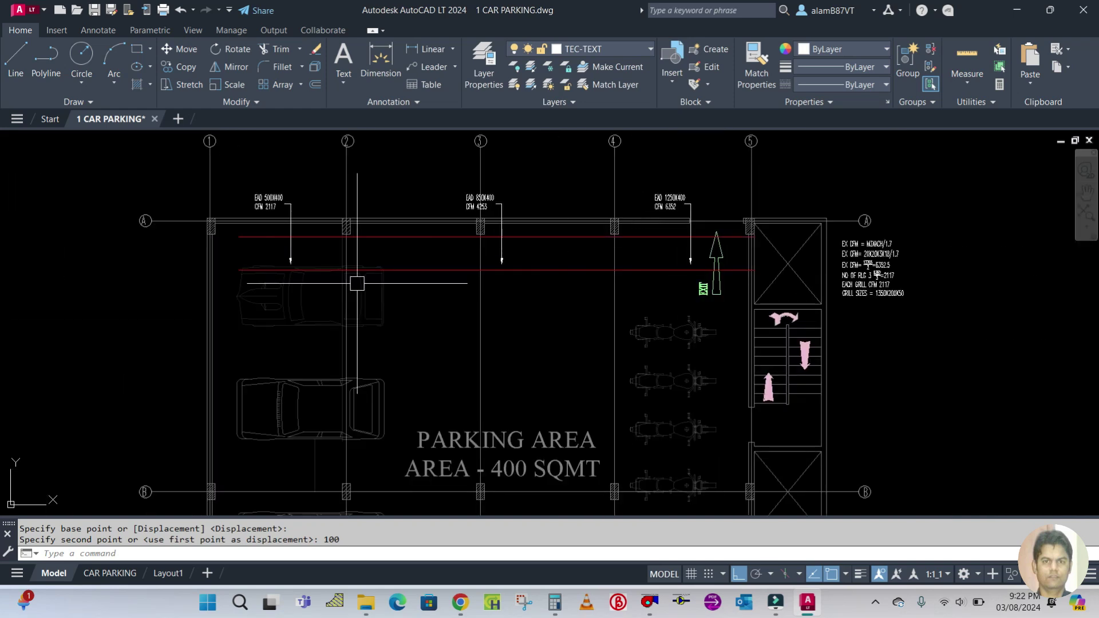
pyautogui.scroll(5, 660, 207)
pyautogui.scroll(-4, 711, 258)
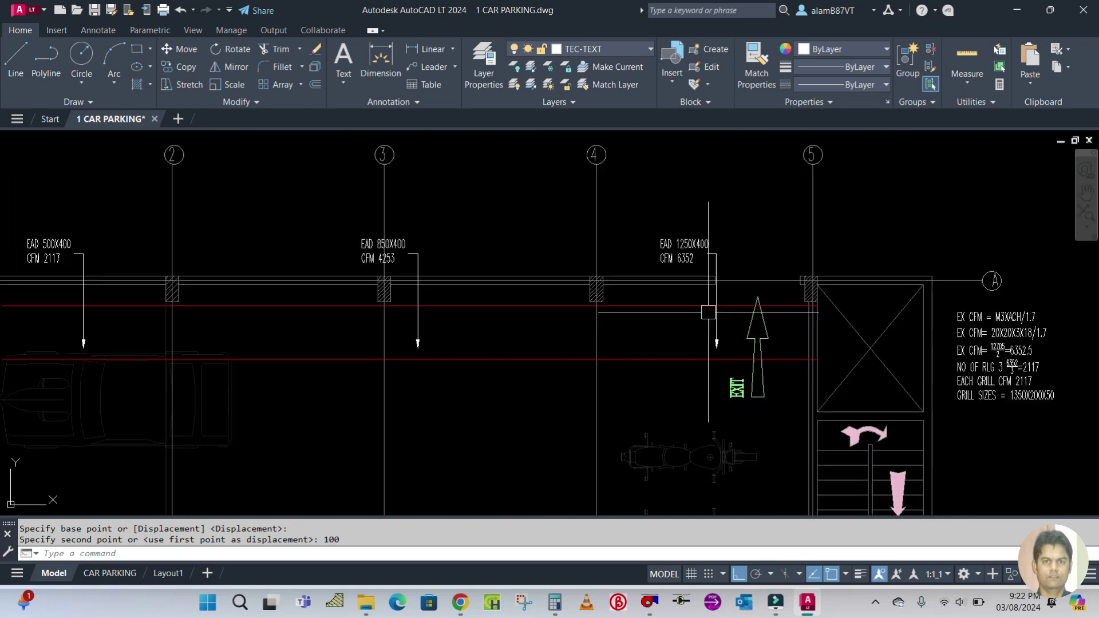
pyautogui.scroll(3, 709, 312)
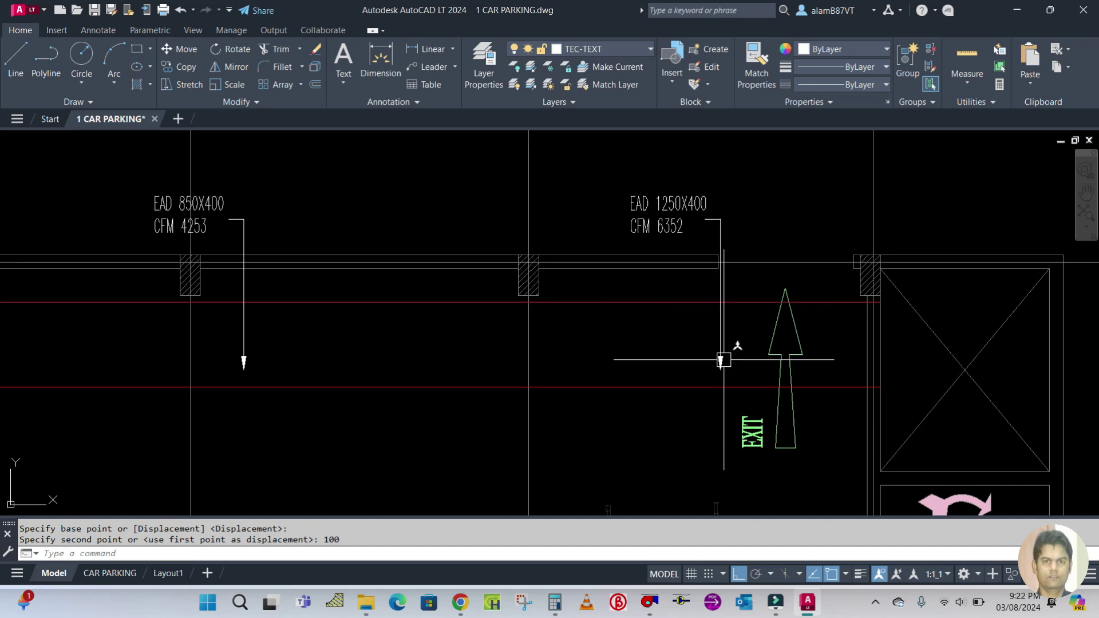
pyautogui.scroll(-2, 695, 310)
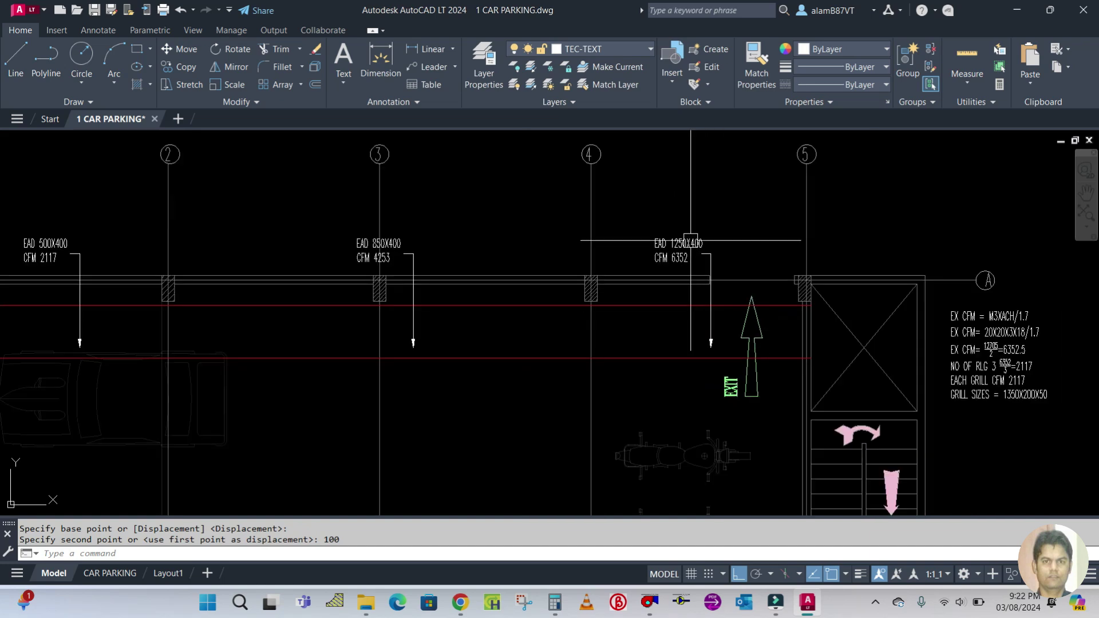
pyautogui.scroll(2, 713, 287)
pyautogui.write('m')
pyautogui.press('Return')
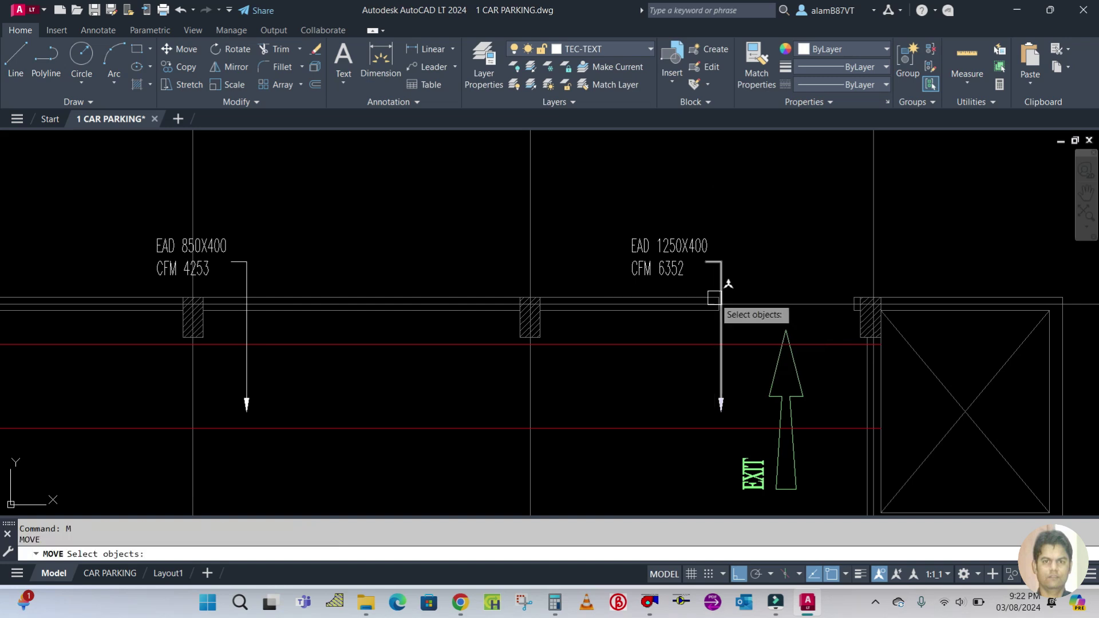
pyautogui.click(718, 349)
pyautogui.click(673, 252)
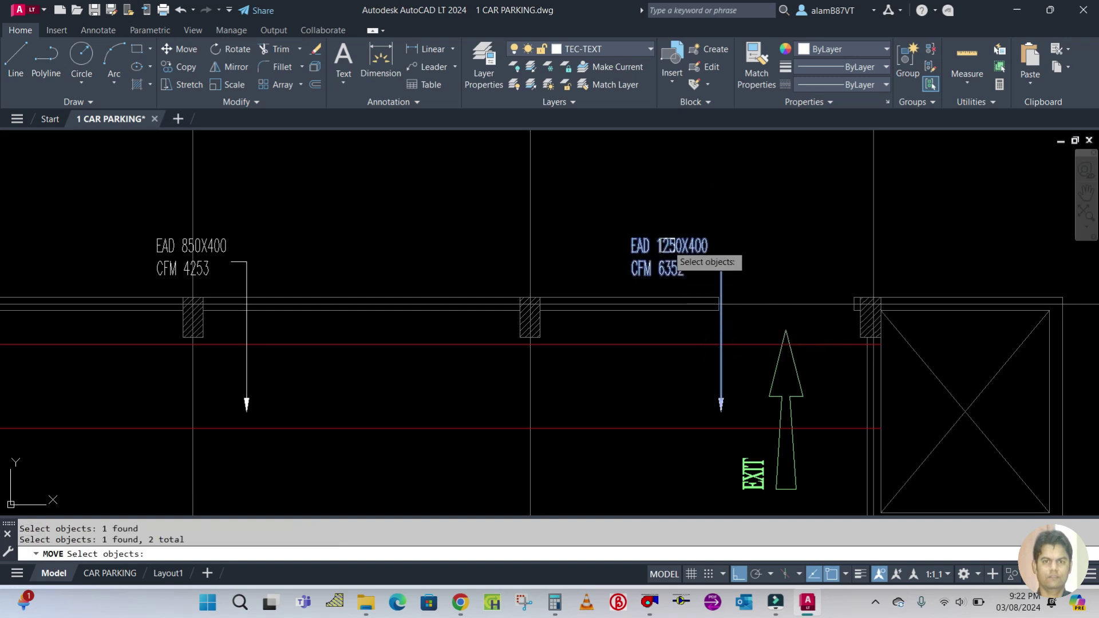
pyautogui.scroll(4, 689, 410)
pyautogui.press('Return')
pyautogui.click(703, 410)
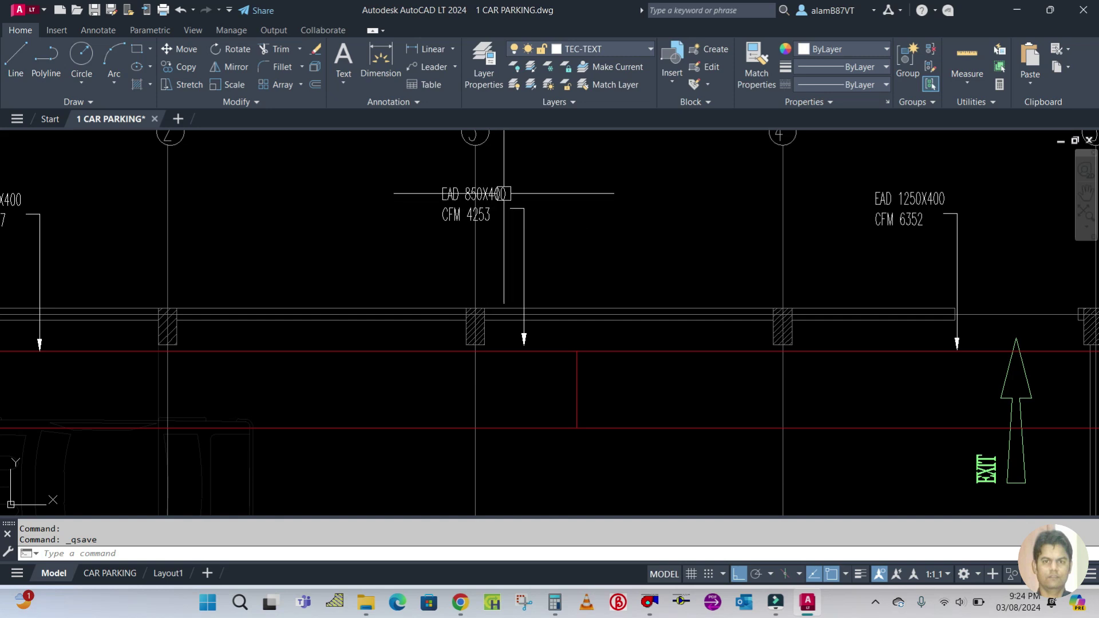
# Offset the lower duct line upward by 850 for the EAD 850X400 section
pyautogui.scroll(2, 482, 241)
pyautogui.scroll(-2, 527, 192)
pyautogui.scroll(-2, 527, 192)
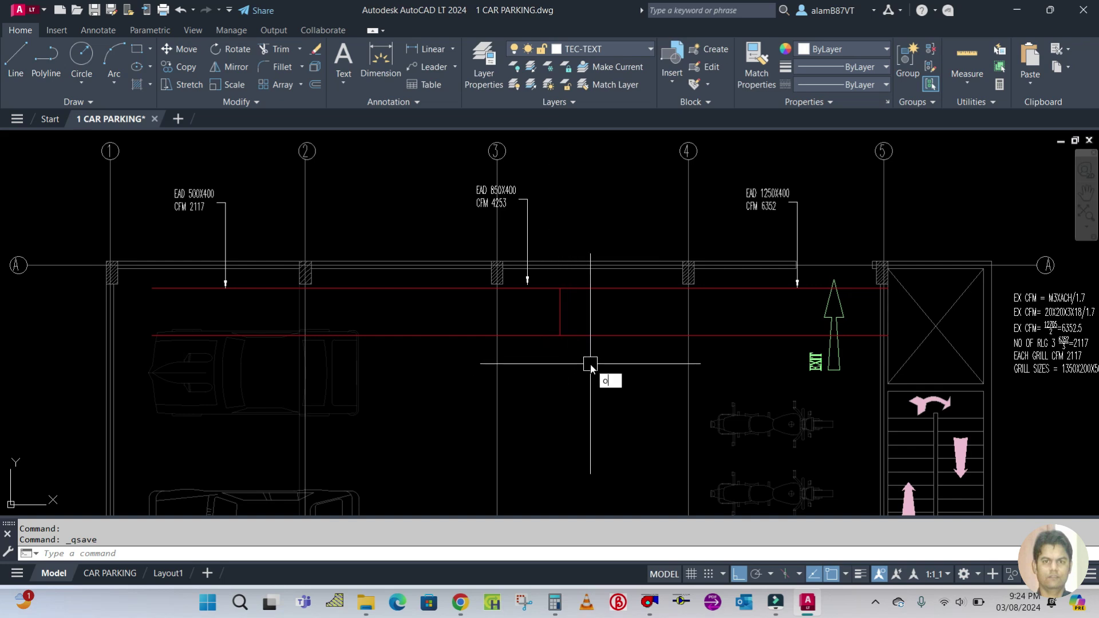
pyautogui.press('Return')
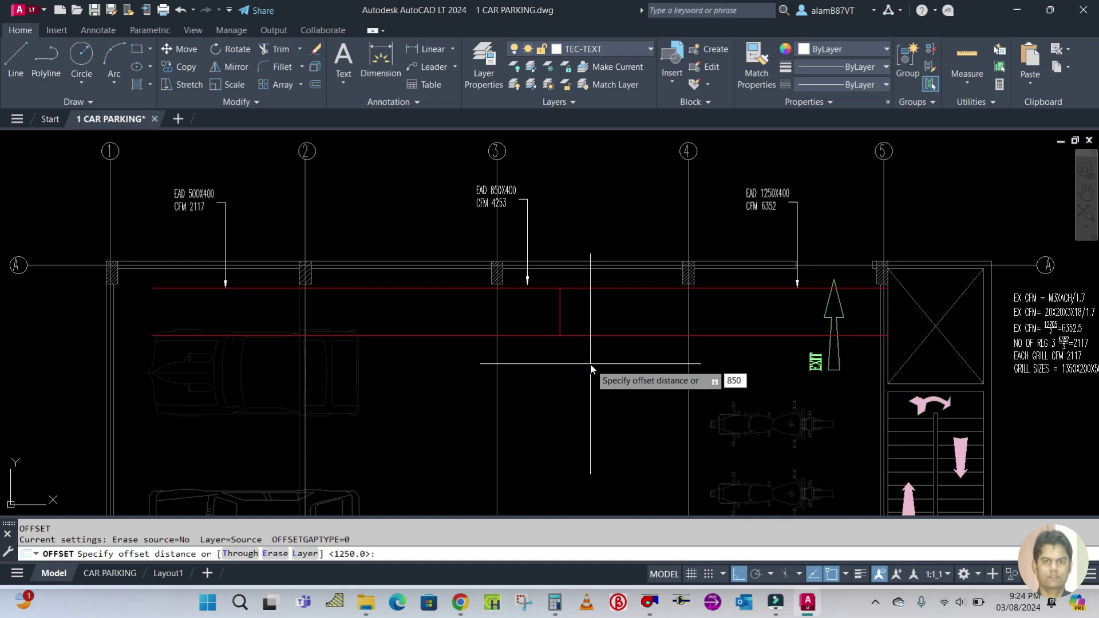
pyautogui.write('850')
pyautogui.press('Return')
pyautogui.click(596, 334)
pyautogui.click(598, 306)
pyautogui.press('Escape')
pyautogui.press('Escape')
# Trim the 850 line right of the vertical red line and the 1250 line left of it, using the vertical line as cutting edge
pyautogui.scroll(2, 598, 306)
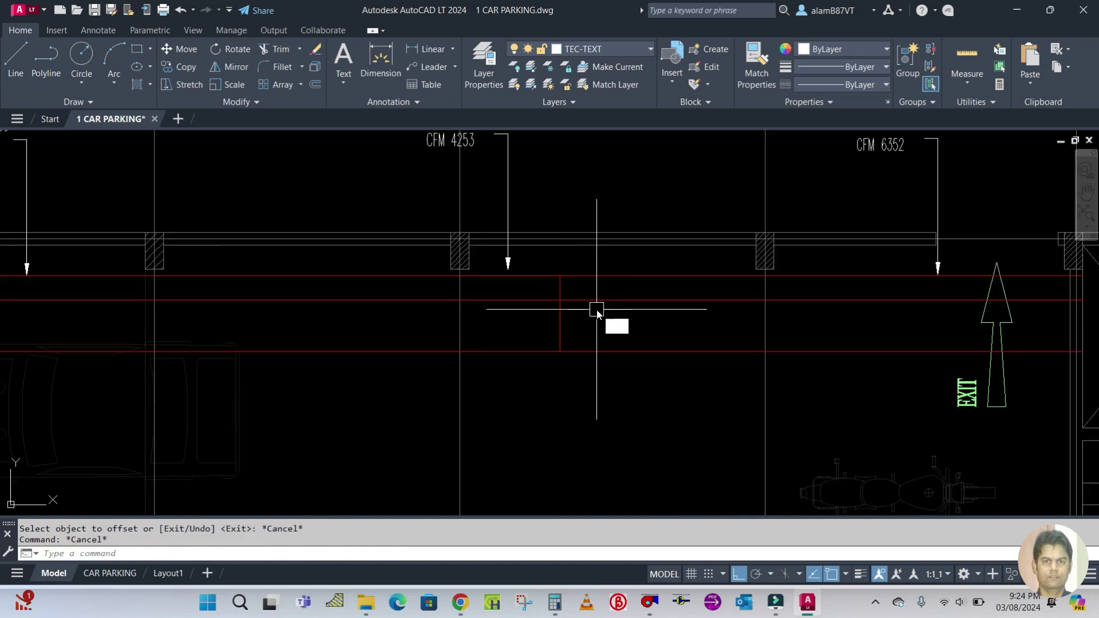
pyautogui.press('Return')
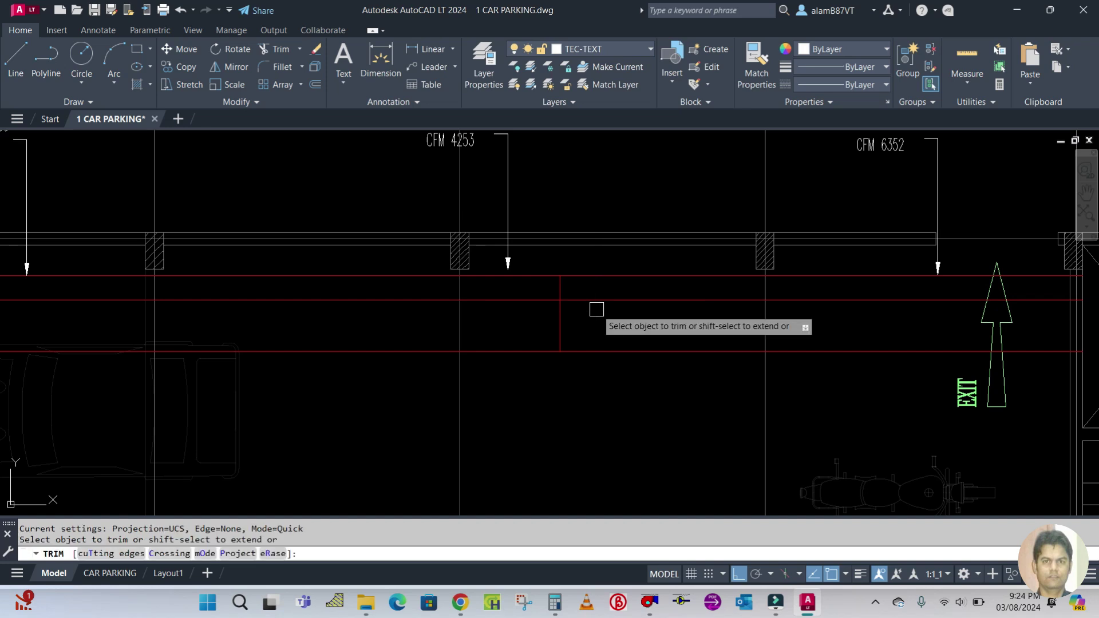
pyautogui.press('Escape')
pyautogui.write('tr')
pyautogui.press('Return')
pyautogui.write('t')
pyautogui.press('Return')
pyautogui.click(561, 321)
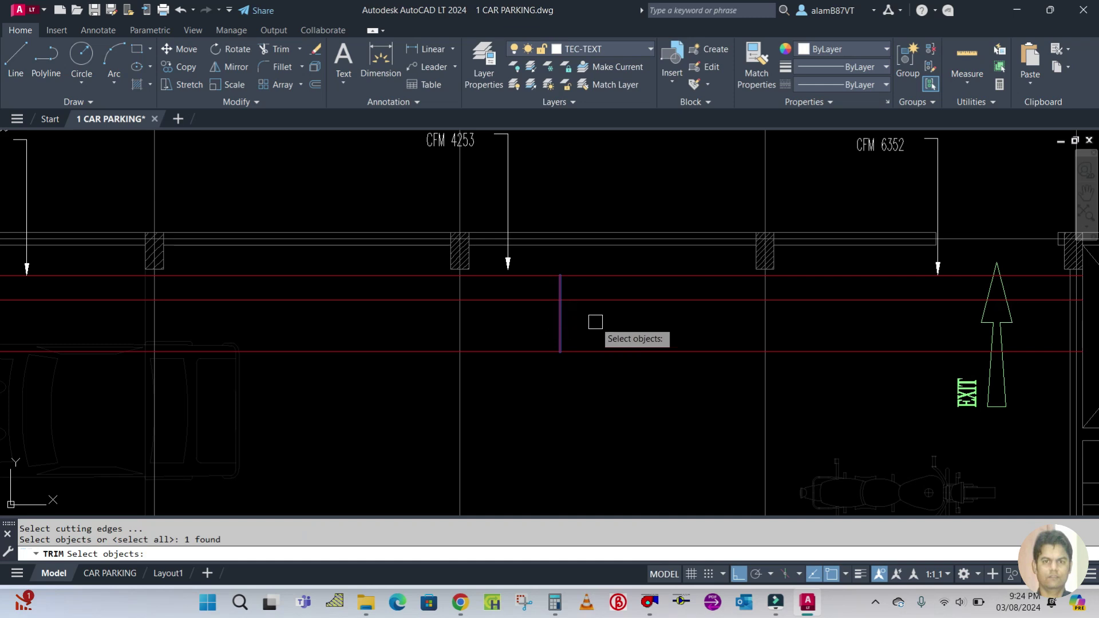
pyautogui.press('Return')
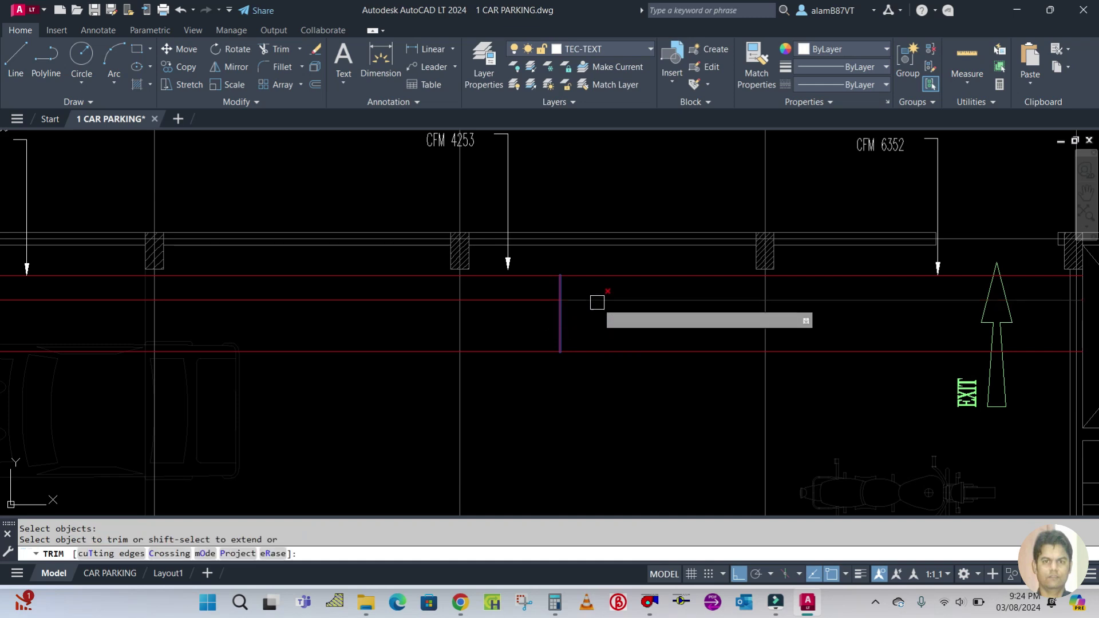
pyautogui.click(360, 276)
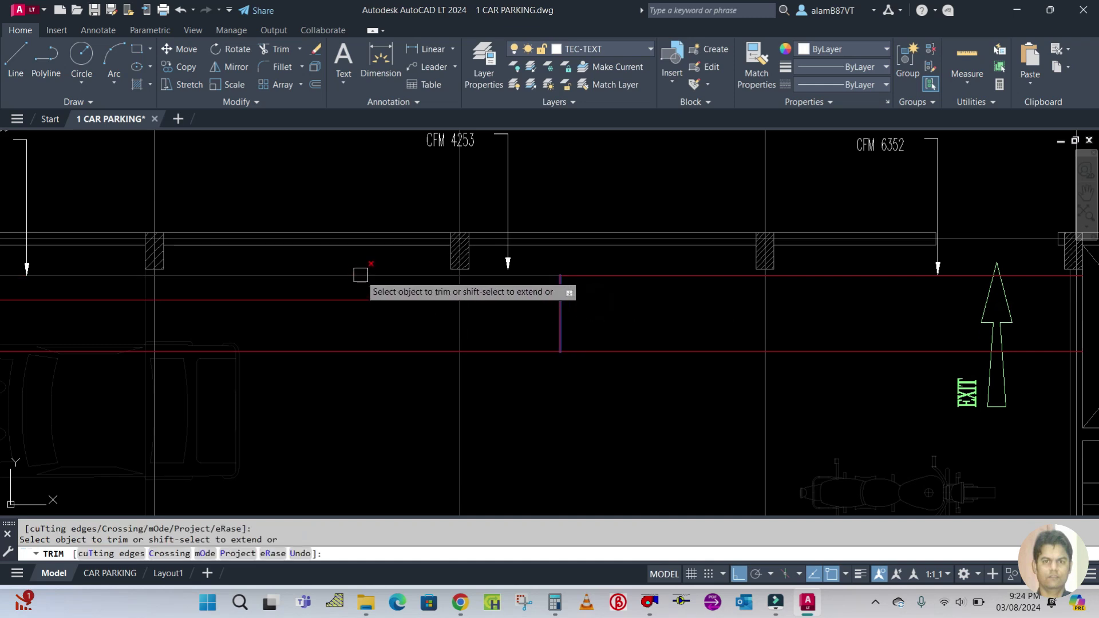
pyautogui.press('Escape')
pyautogui.press('Escape')
pyautogui.scroll(-5, 601, 313)
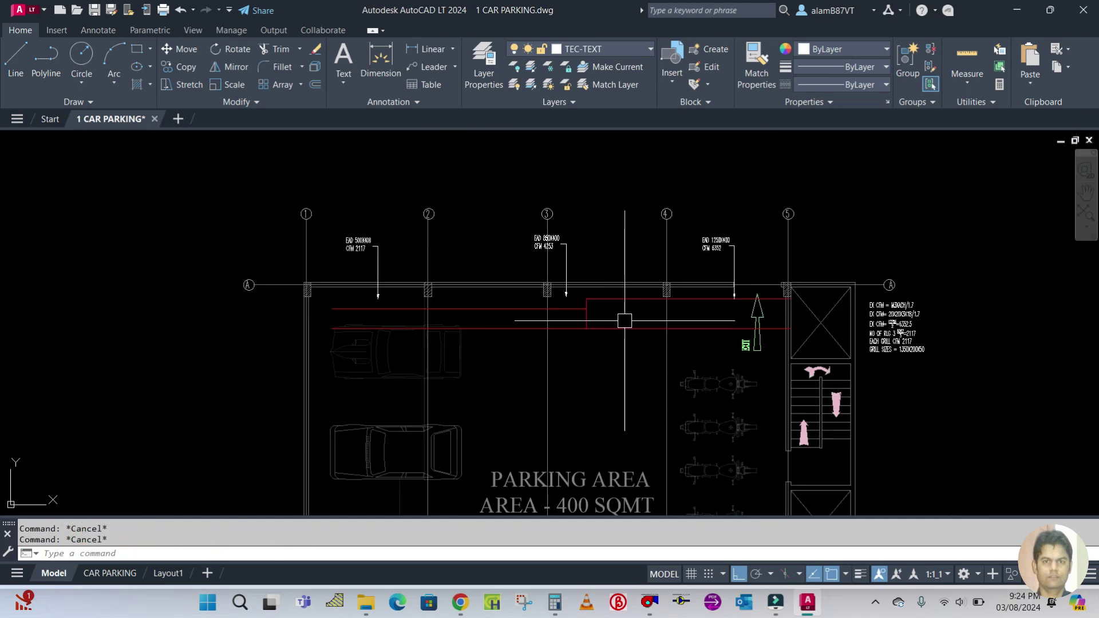
pyautogui.scroll(4, 624, 320)
pyautogui.scroll(-2, 624, 321)
pyautogui.moveTo(605, 312); pyautogui.dragTo(642, 339, button='middle')
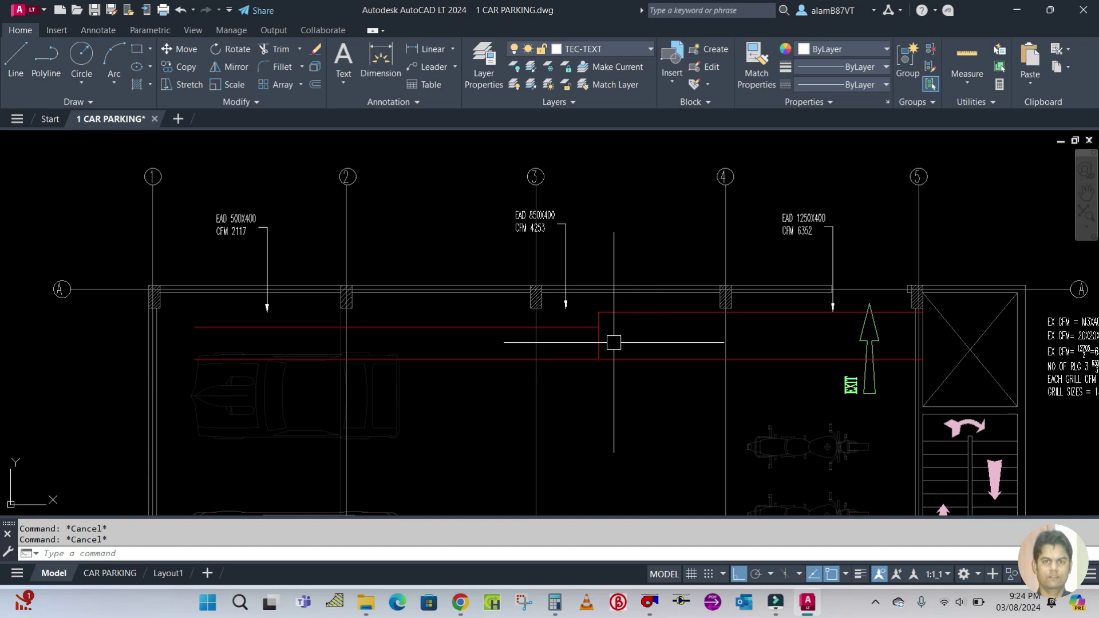
pyautogui.scroll(2, 586, 342)
pyautogui.scroll(-2, 640, 343)
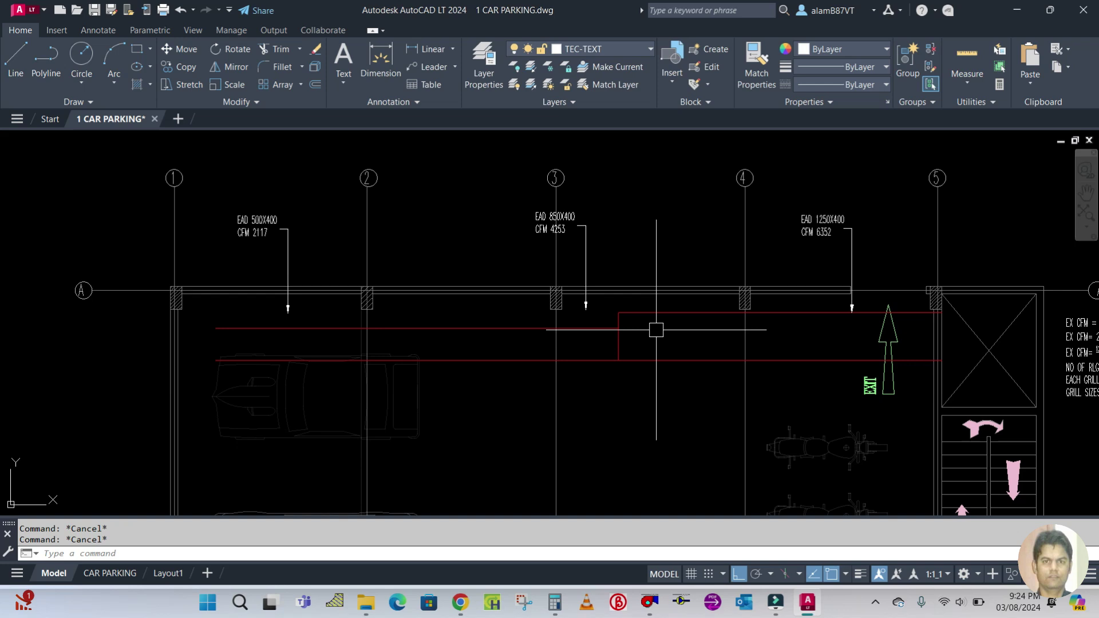
pyautogui.scroll(2, 609, 196)
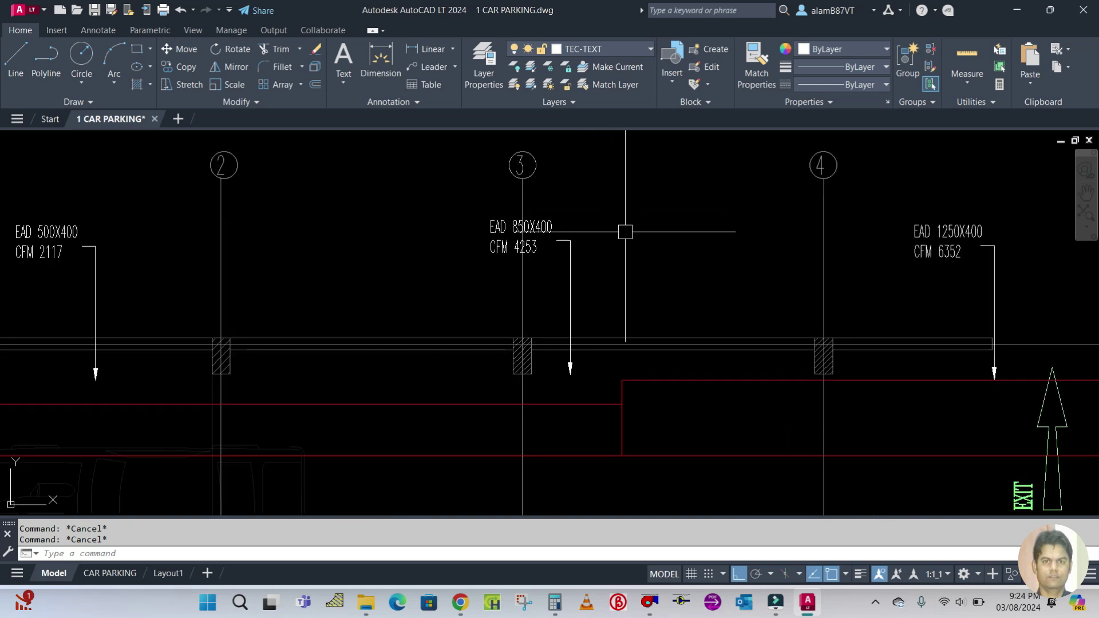
pyautogui.moveTo(650, 416); pyautogui.dragTo(670, 342, button='middle')
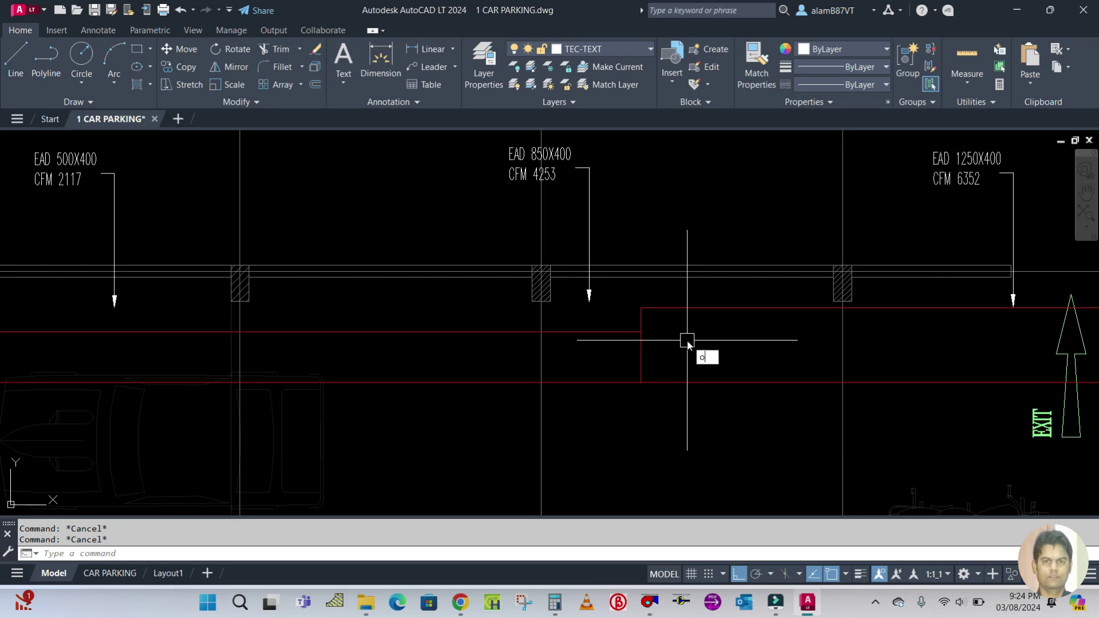
# Offset the vertical red line at the 1250/850 width change by 450 towards the EAD 850X400 section
pyautogui.press('Return')
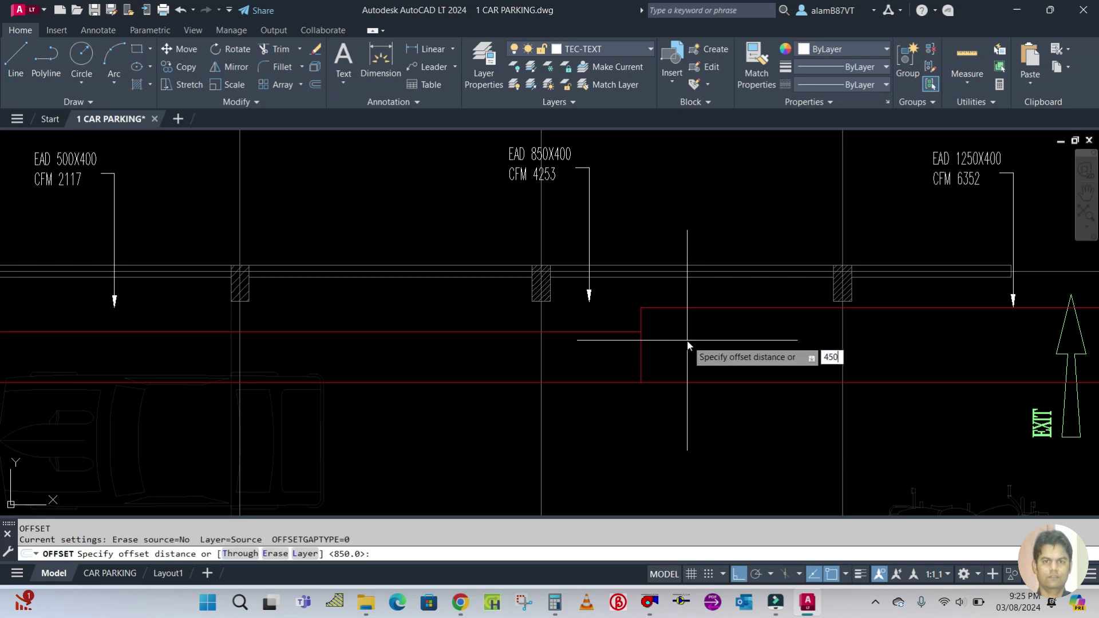
pyautogui.press('Return')
pyautogui.click(646, 350)
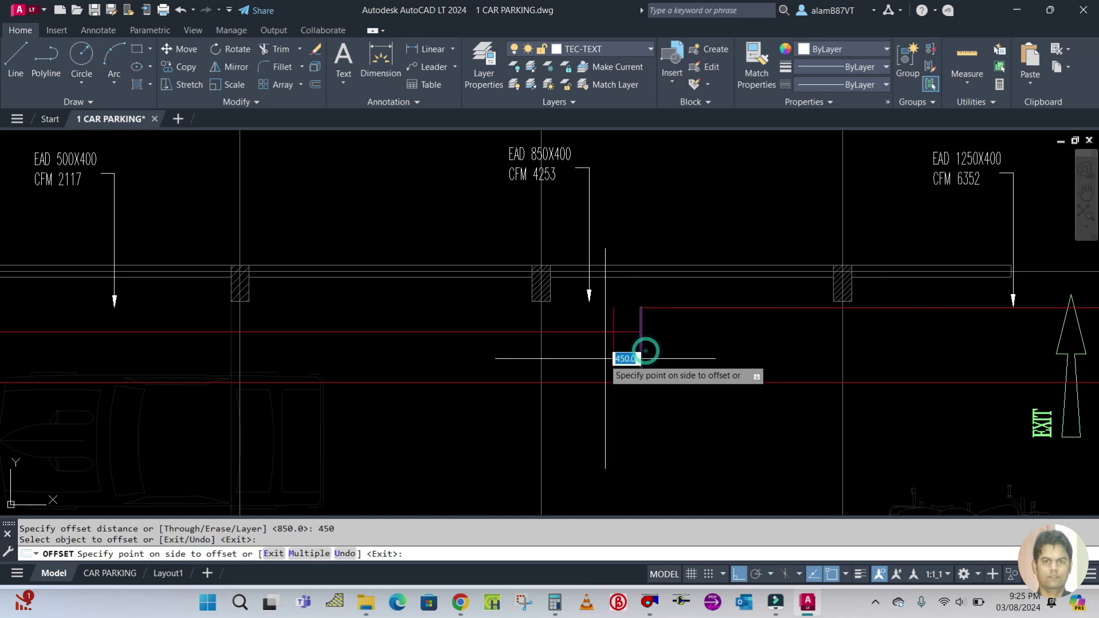
pyautogui.click(572, 360)
pyautogui.press('Escape')
# Draw a sloped line from the 850 line's crossing with the offset vertical to the start of the 1250 section's upper line
pyautogui.scroll(3, 658, 314)
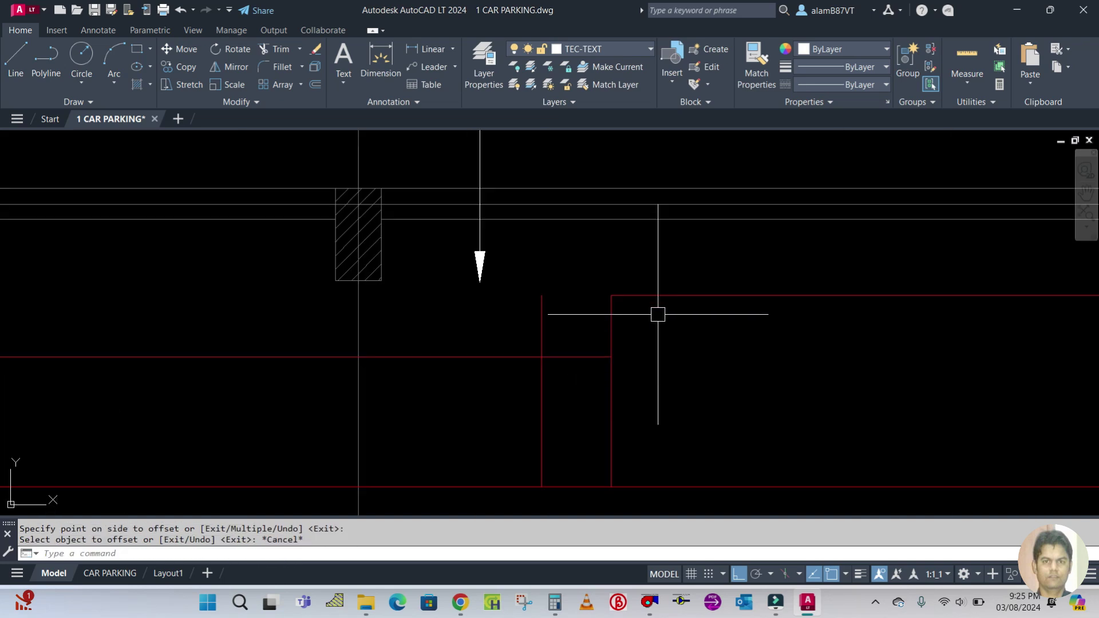
pyautogui.write('l')
pyautogui.press('Return')
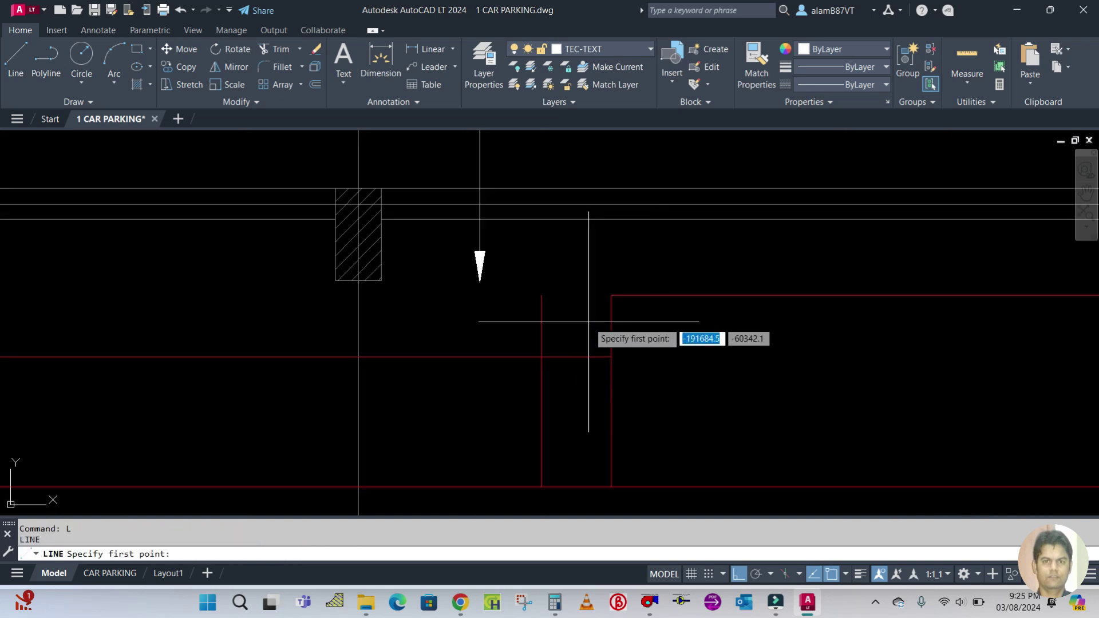
pyautogui.click(541, 357)
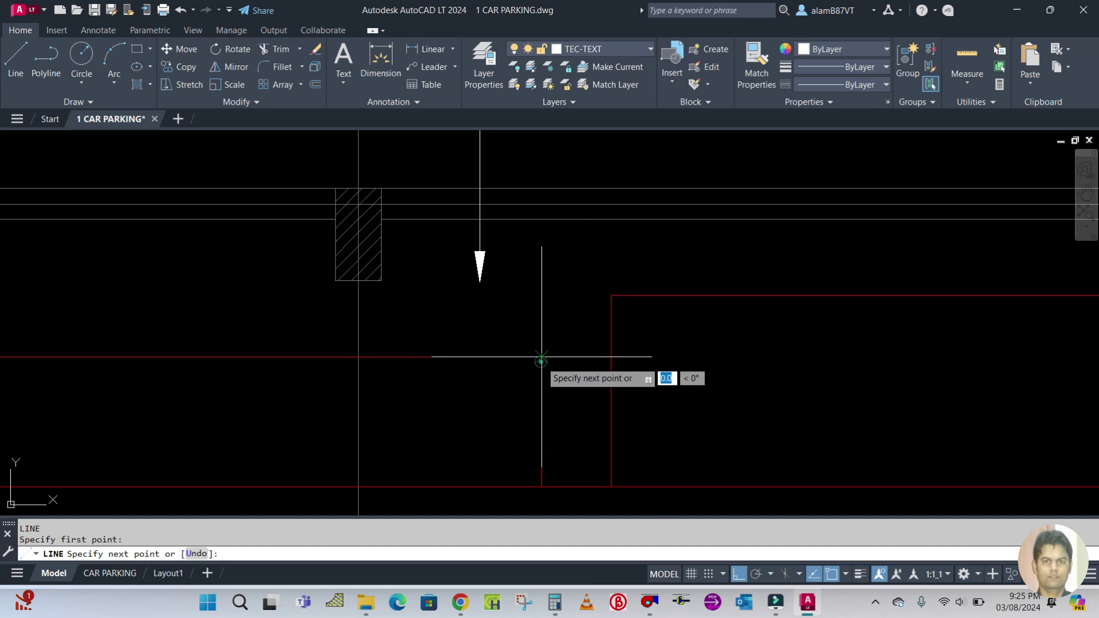
pyautogui.click(612, 296)
pyautogui.press('Escape')
pyautogui.press('Escape')
# Trim the excess duct line pieces outside the sloped 1250-to-850 reducer line
pyautogui.scroll(-3, 660, 320)
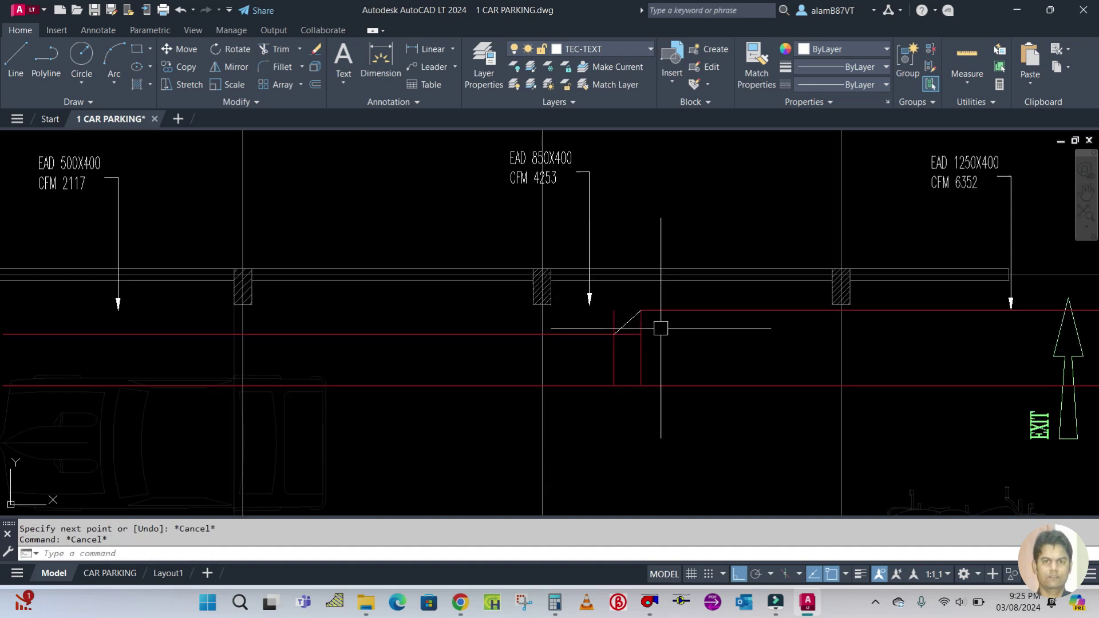
pyautogui.press('Return')
pyautogui.scroll(2, 641, 326)
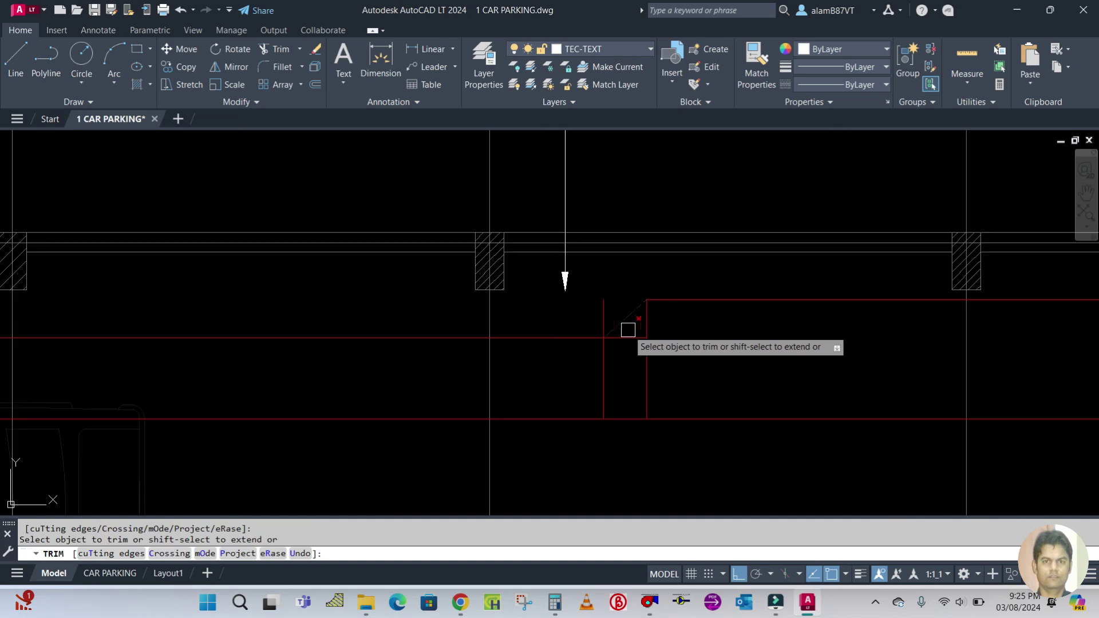
pyautogui.click(606, 308)
pyautogui.press('Escape')
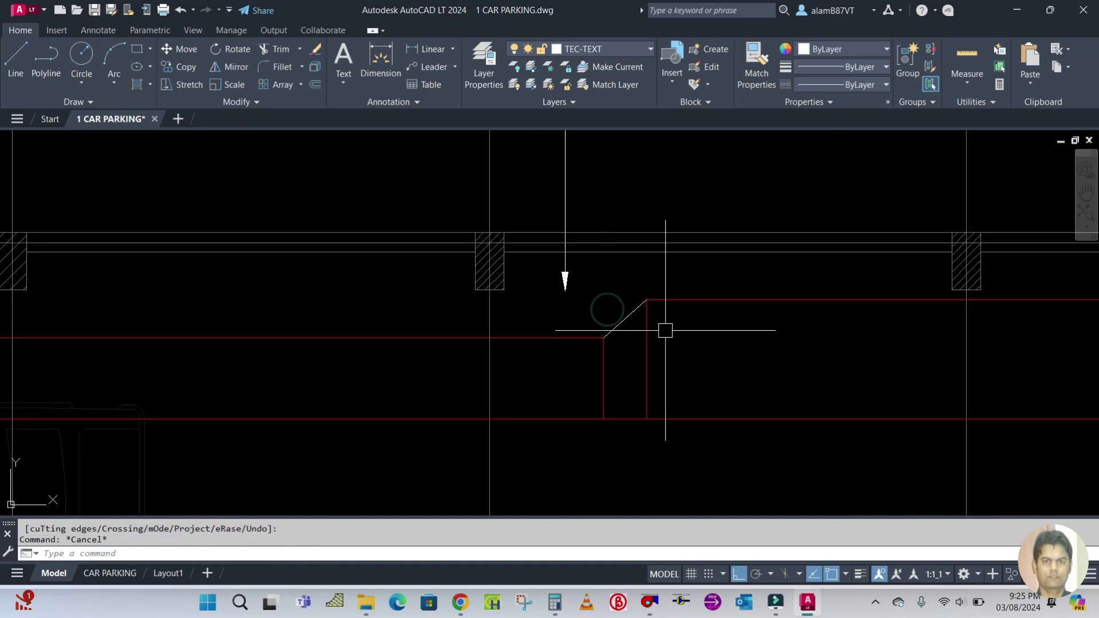
# Match the sloped reducer line's properties to the adjacent red vertical duct line
pyautogui.write('ma')
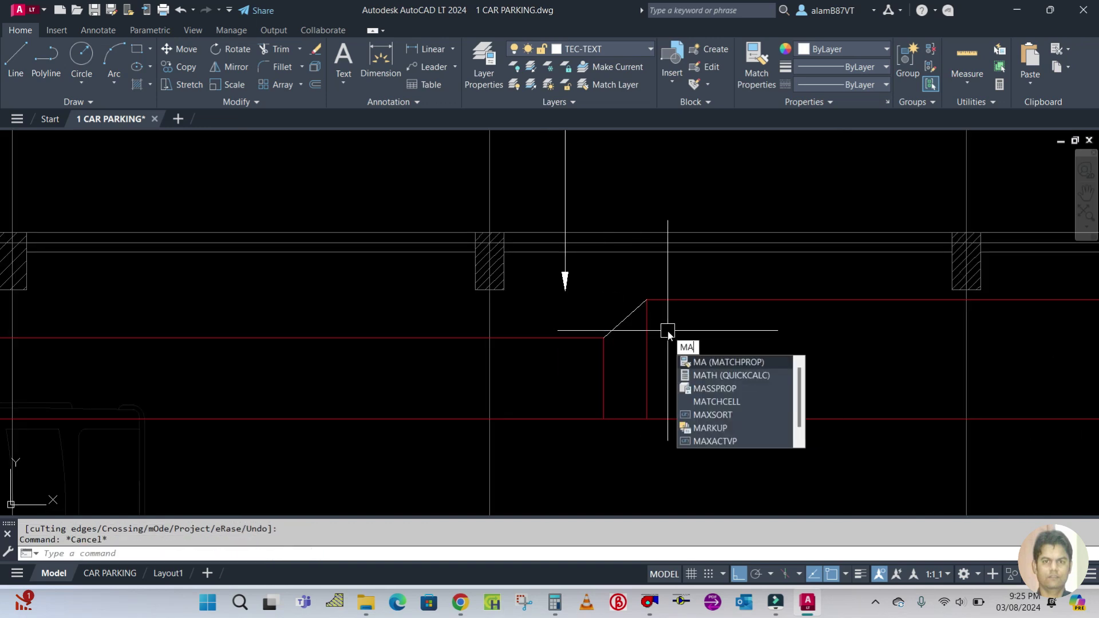
pyautogui.press('Return')
pyautogui.click(648, 364)
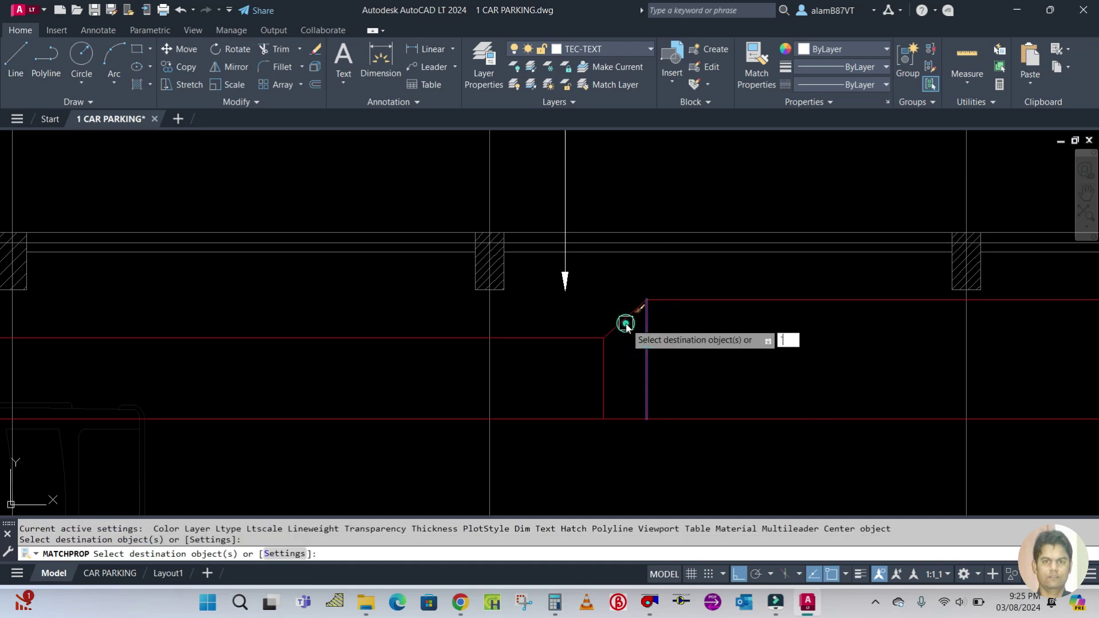
pyautogui.press('Escape')
# Move the EAD 850X400 label and its leader down about 435 so the arrow tip meets the 850 section's upper line
pyautogui.scroll(-6, 590, 378)
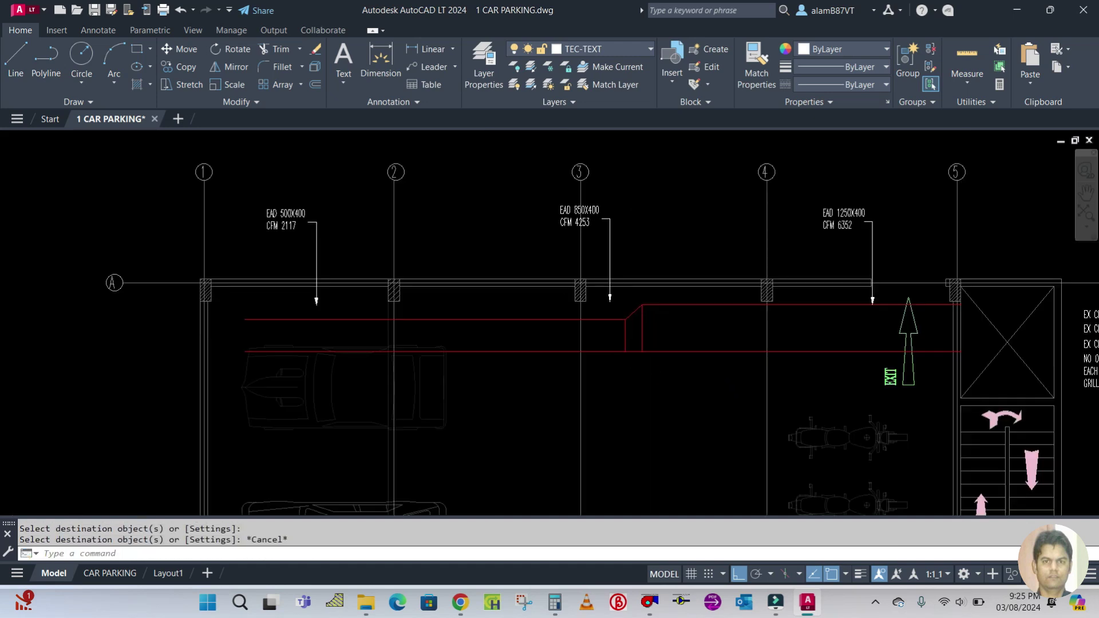
pyautogui.scroll(2, 614, 324)
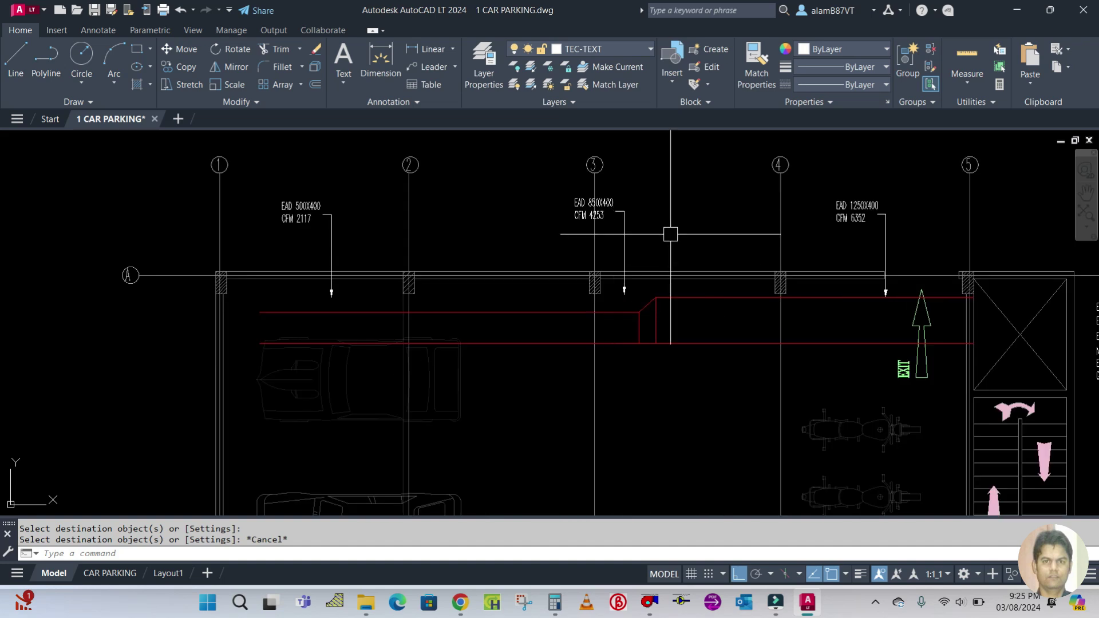
pyautogui.press('m')
pyautogui.press('Return')
pyautogui.scroll(2, 662, 216)
pyautogui.click(658, 245)
pyautogui.click(568, 189)
pyautogui.press('Return')
pyautogui.click(657, 195)
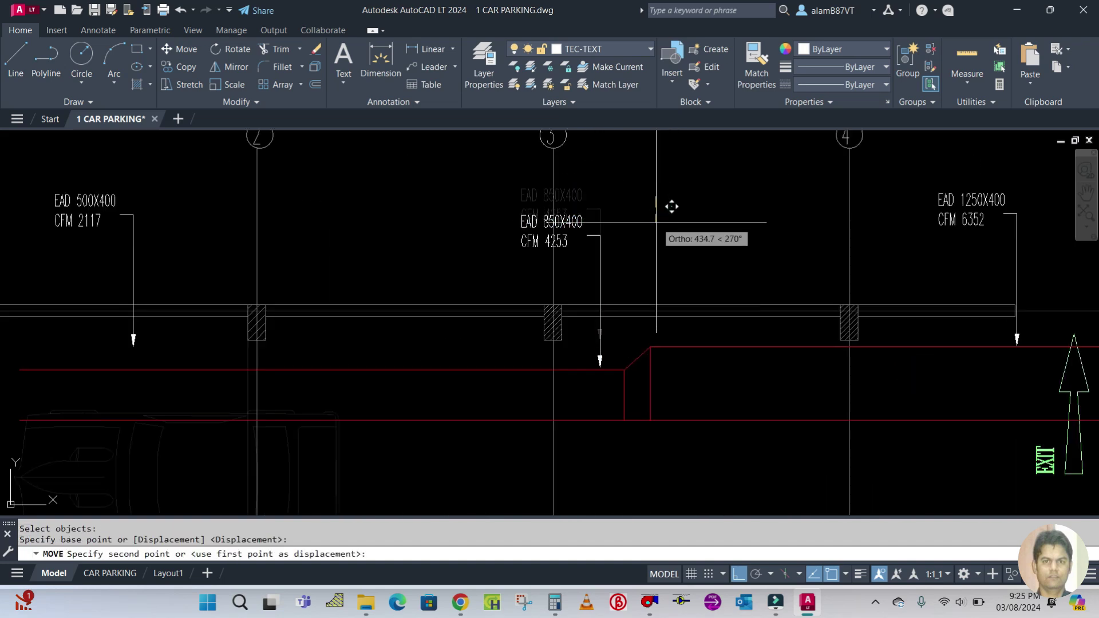
pyautogui.press('Escape')
# Draw a vertical line across the 850 duct, from its upper to its lower line, just right of grid line 2
pyautogui.scroll(-4, 656, 229)
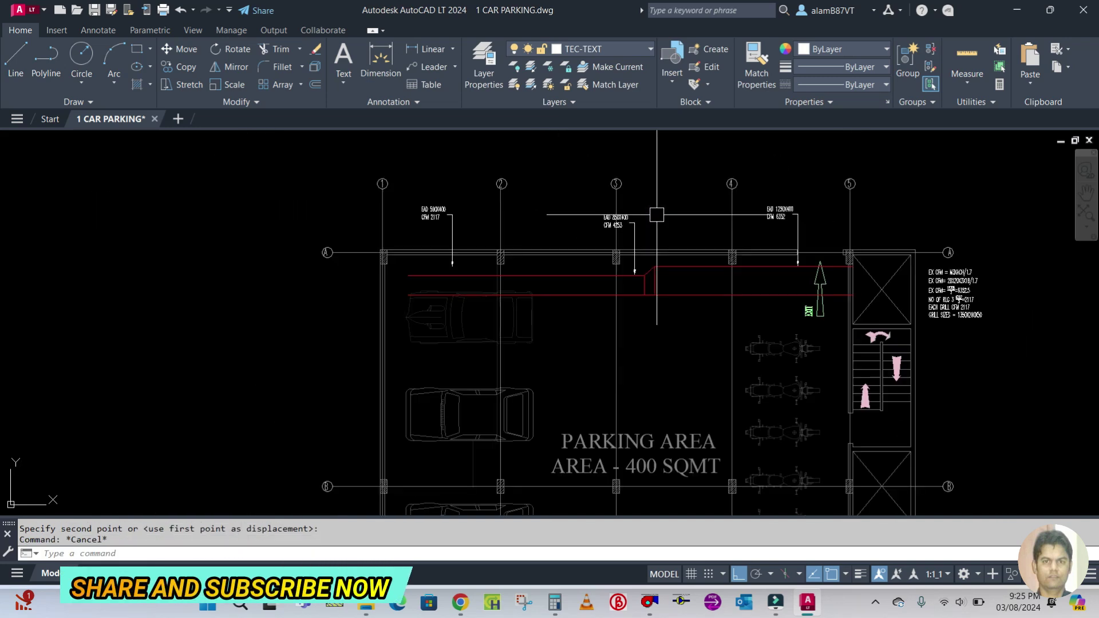
pyautogui.scroll(2, 720, 232)
pyautogui.scroll(2, 824, 213)
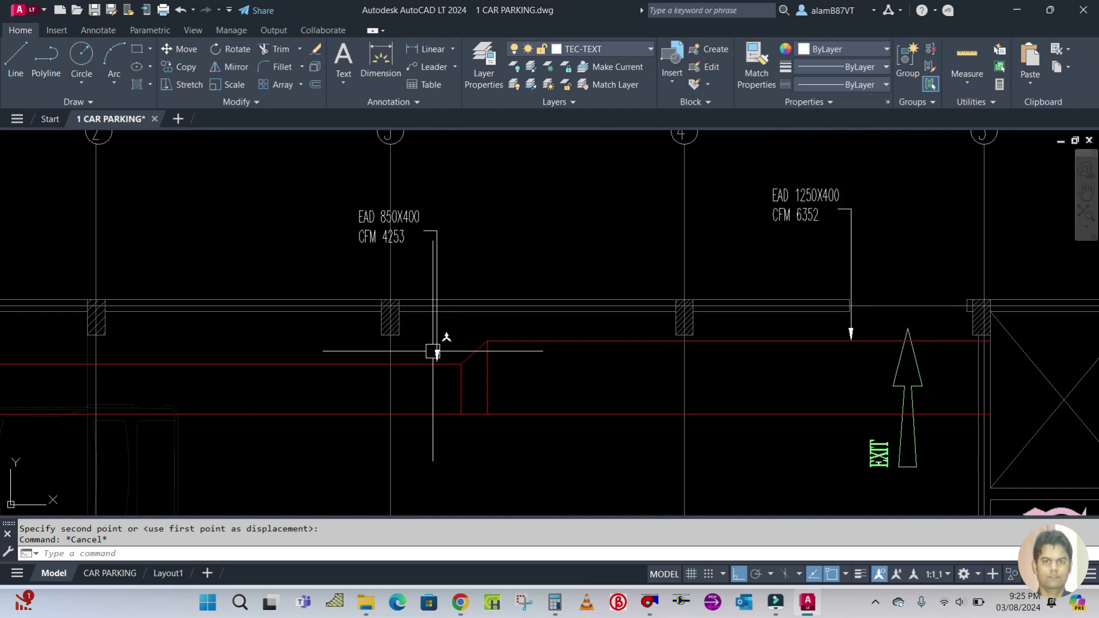
pyautogui.scroll(-2, 569, 245)
pyautogui.moveTo(321, 350); pyautogui.dragTo(500, 309, button='middle')
pyautogui.scroll(2, 493, 296)
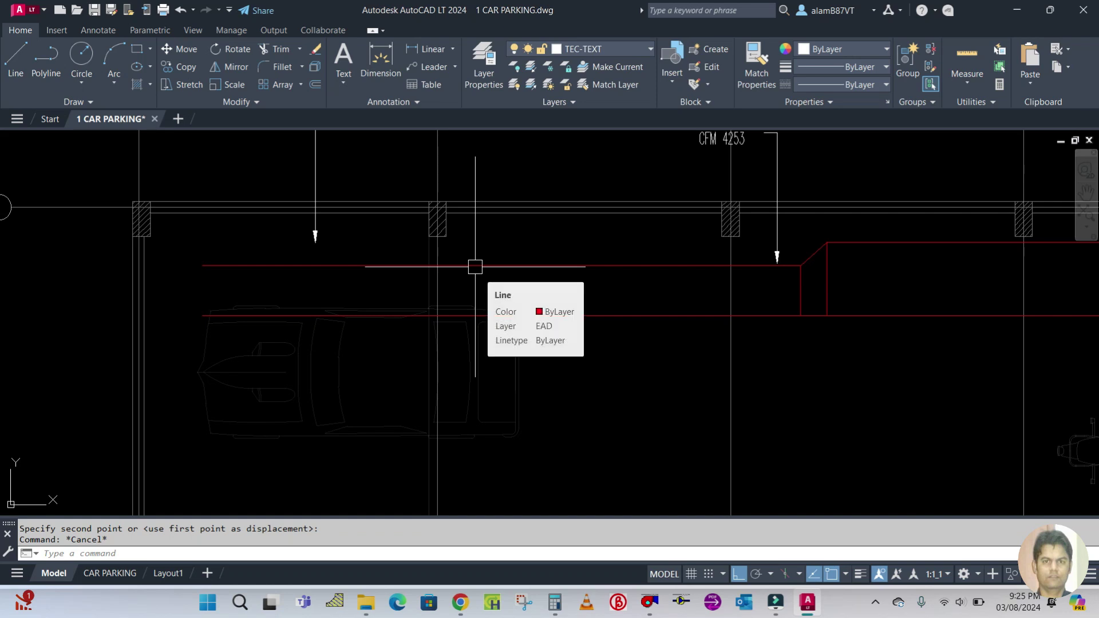
pyautogui.write('L')
pyautogui.press('Return')
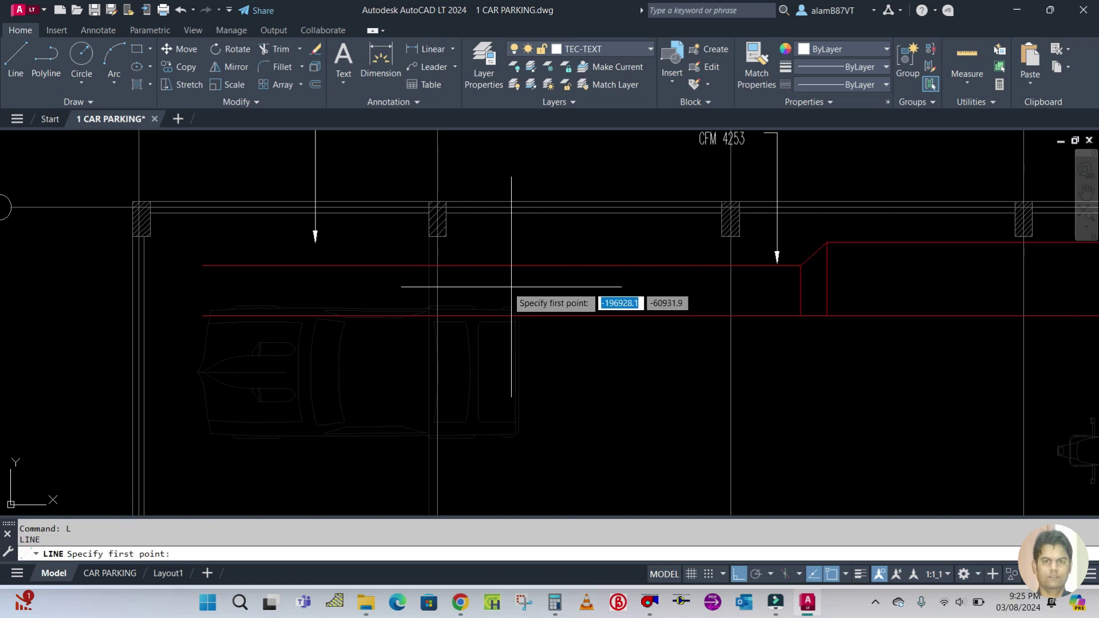
pyautogui.click(486, 265)
pyautogui.scroll(5, 486, 266)
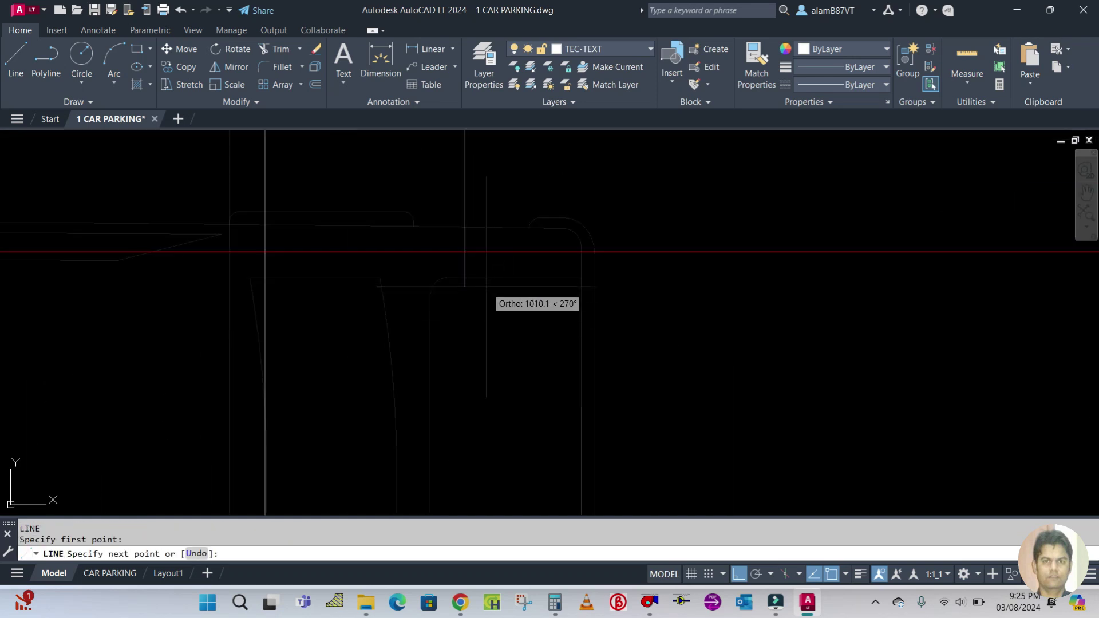
pyautogui.press('Escape')
pyautogui.scroll(-5, 564, 294)
# Match the new vertical line's properties to the red lower duct line
pyautogui.write('ma')
pyautogui.press('Return')
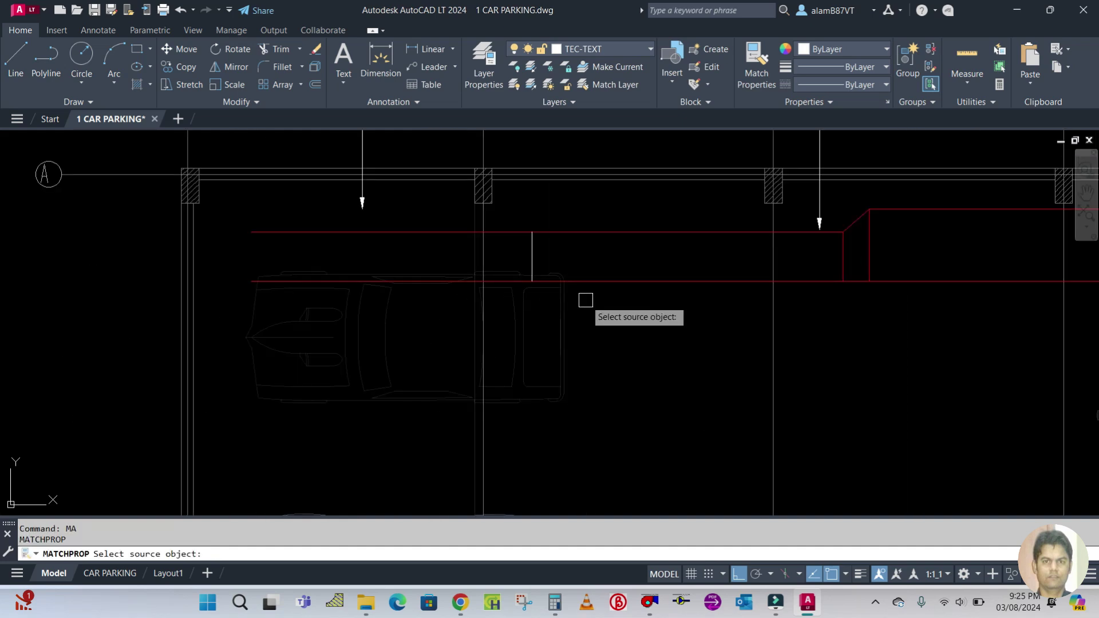
pyautogui.click(605, 281)
pyautogui.click(533, 251)
pyautogui.press('Escape')
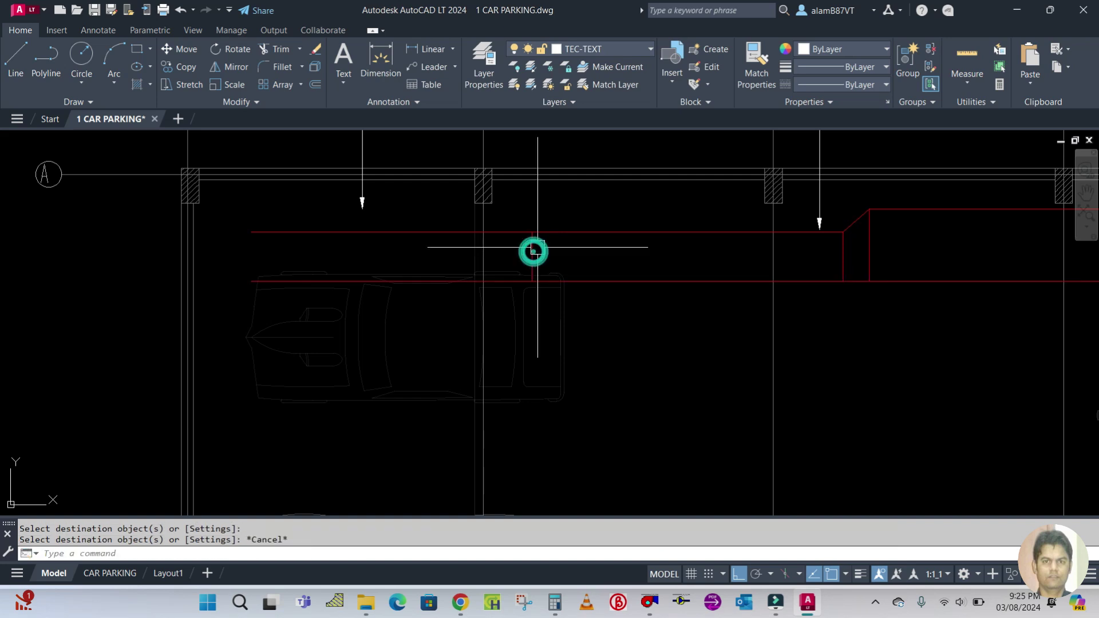
# Offset the vertical line near grid line 2 by 450 towards the EAD 500X400 section
pyautogui.write('o')
pyautogui.press('Return')
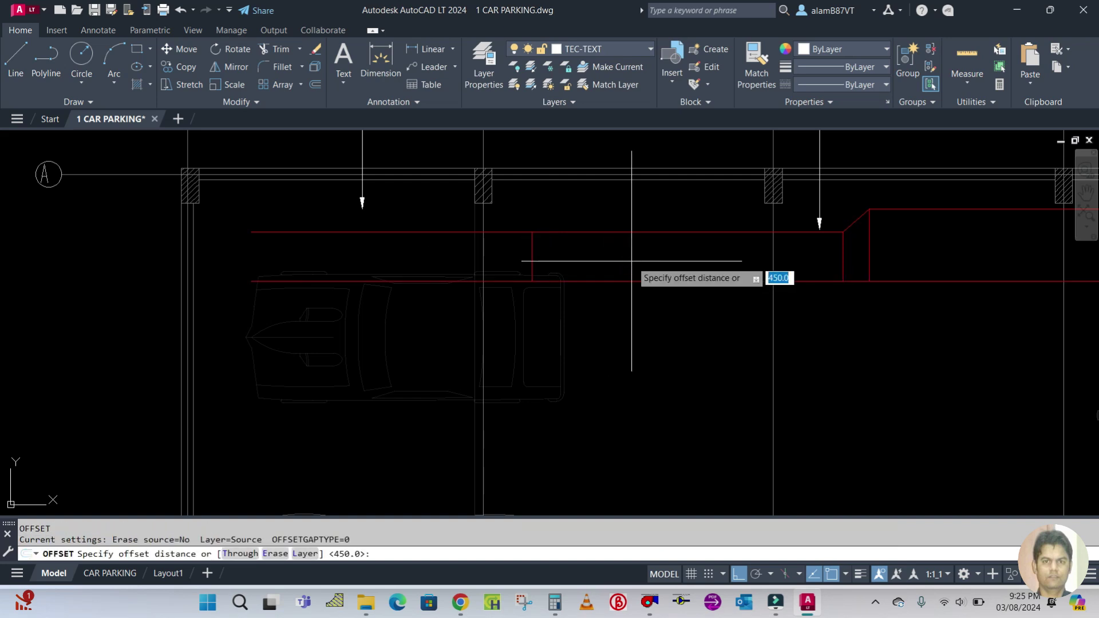
pyautogui.press('Return')
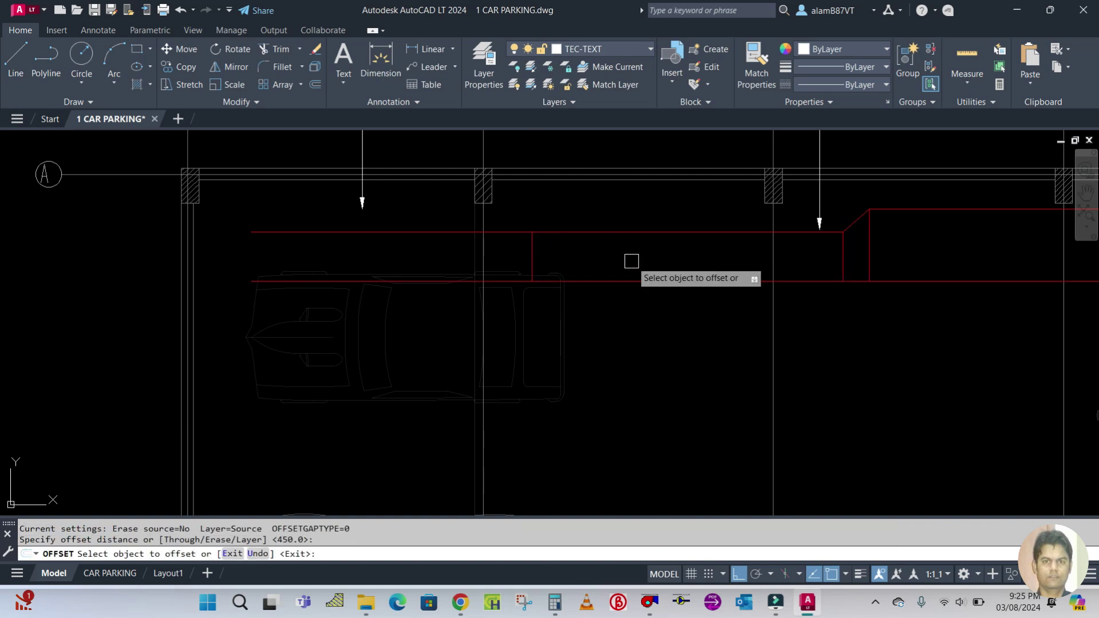
pyautogui.click(532, 247)
pyautogui.click(533, 247)
pyautogui.press('Escape')
# Offset the lower duct line upward by 500 for the EAD 500X400 section
pyautogui.scroll(3, 518, 240)
pyautogui.scroll(-1, 530, 273)
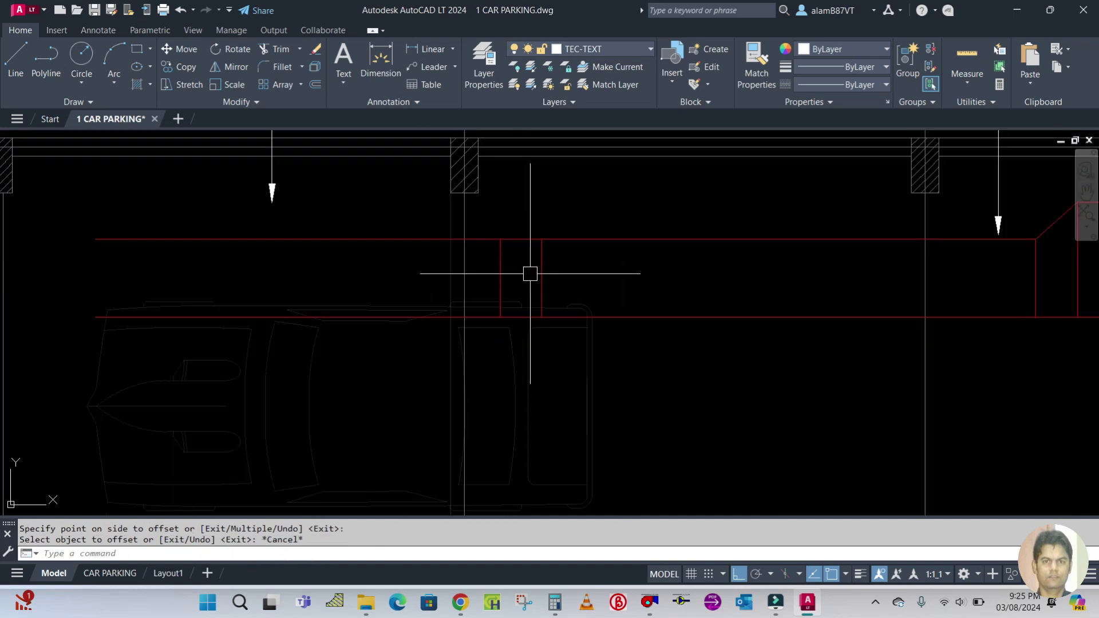
pyautogui.scroll(-3, 537, 266)
pyautogui.scroll(4, 428, 197)
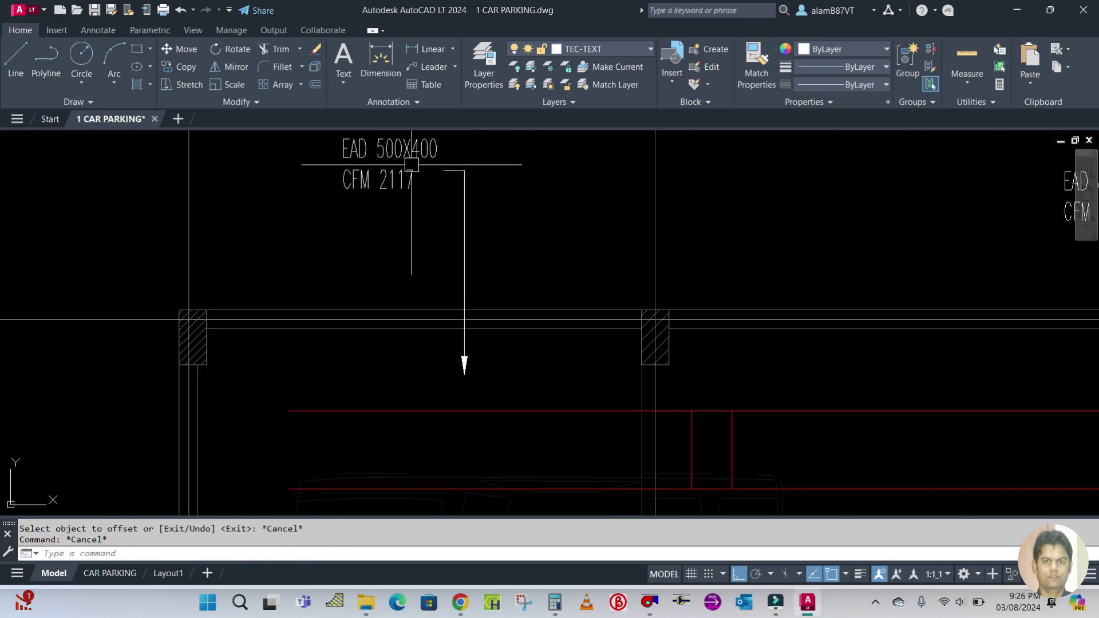
pyautogui.scroll(-2, 427, 198)
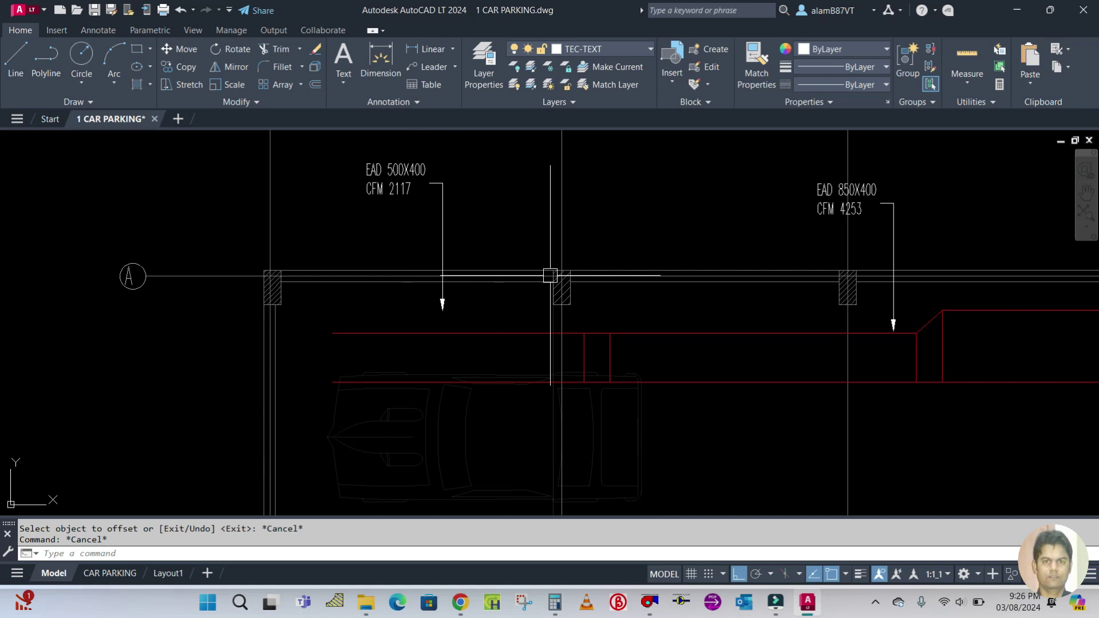
pyautogui.press('space')
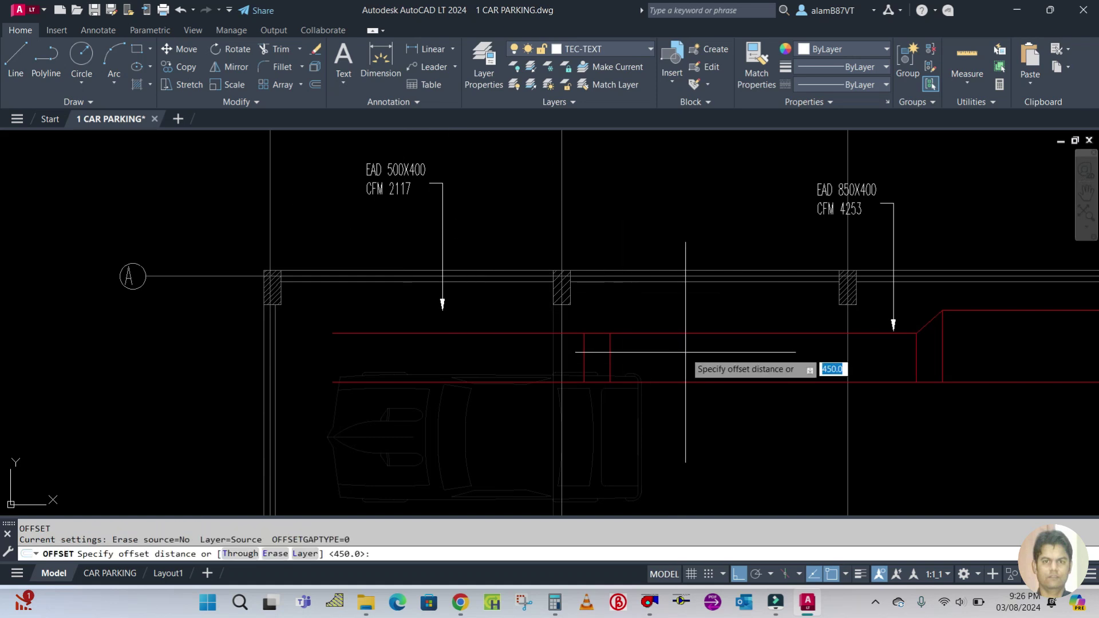
pyautogui.write('500')
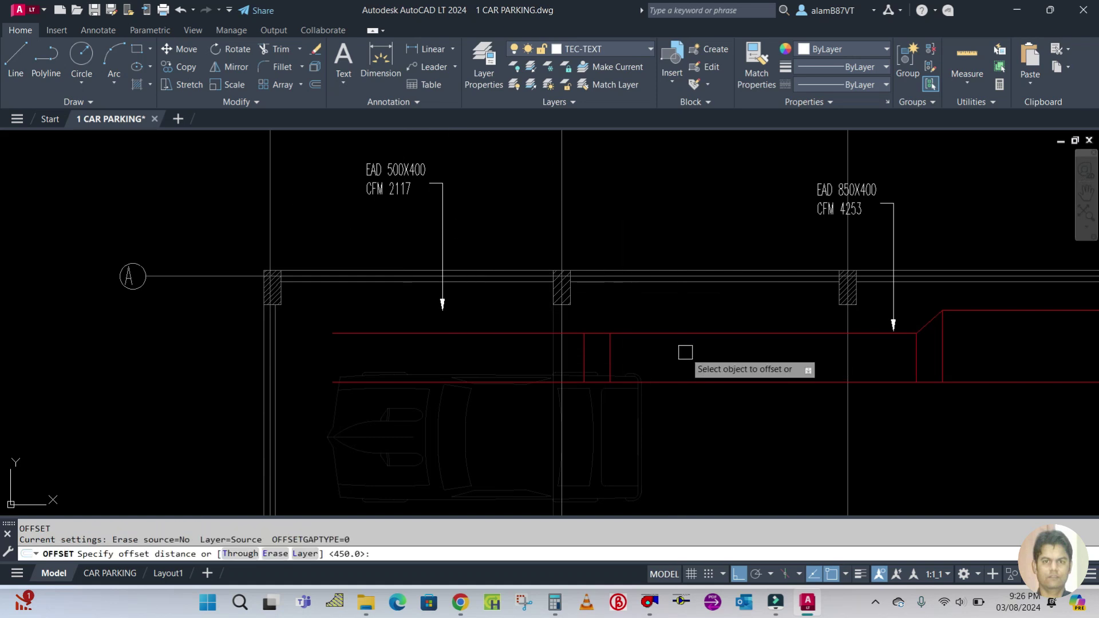
pyautogui.press('Return')
pyautogui.click(689, 382)
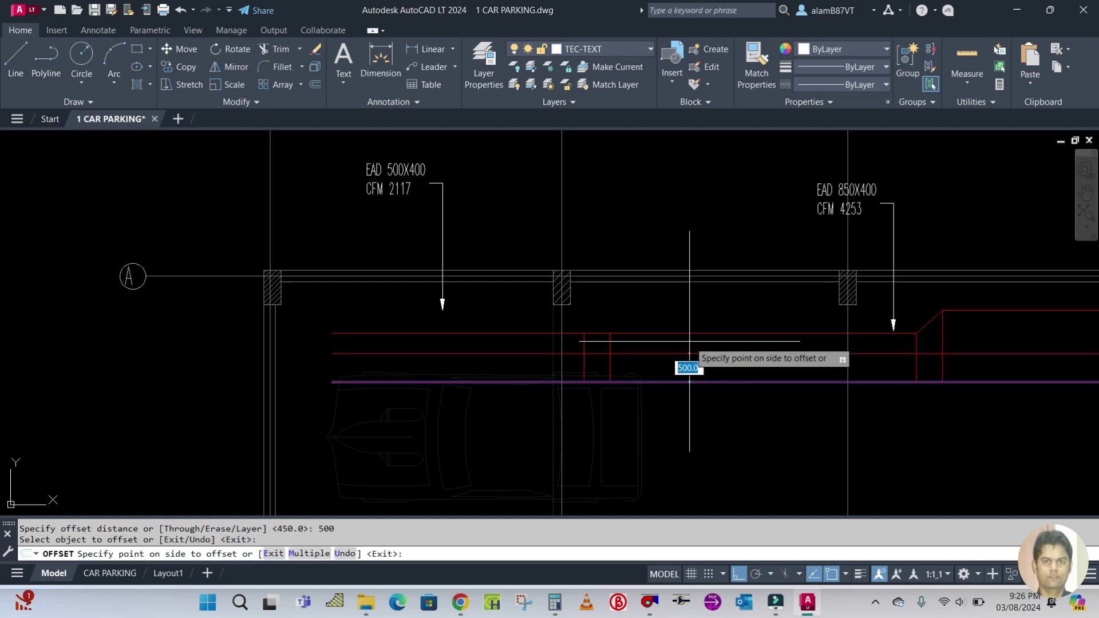
pyautogui.click(679, 363)
pyautogui.press('Escape')
# Draw a sloped line from the 500 line at the left vertical to the 850 line at the right vertical near grid line 2
pyautogui.scroll(-2, 613, 338)
pyautogui.scroll(4, 589, 345)
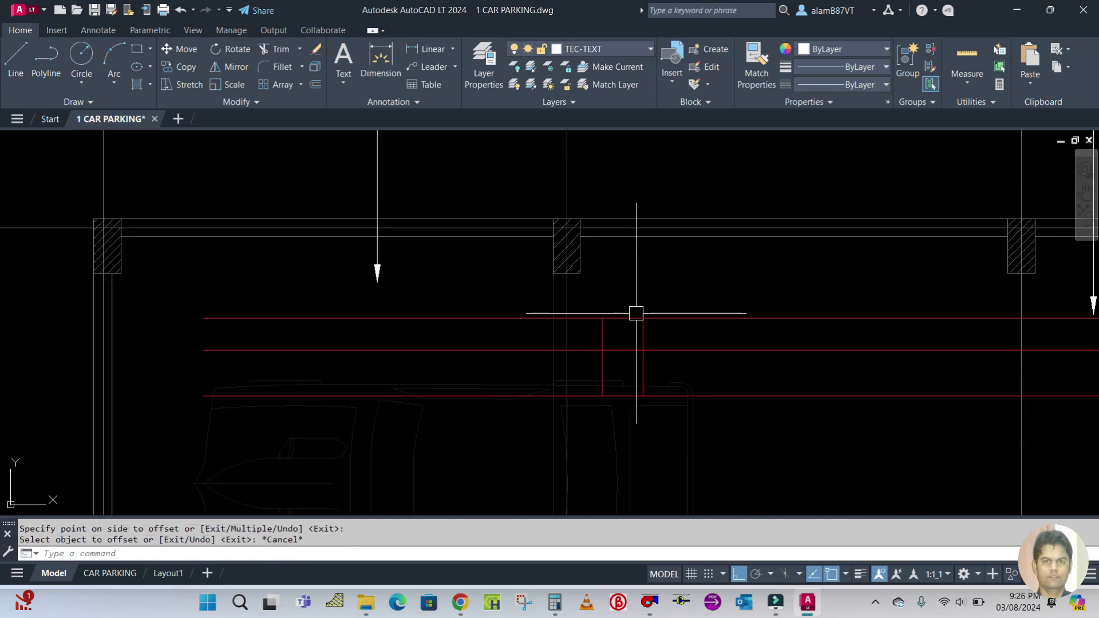
pyautogui.scroll(2, 661, 332)
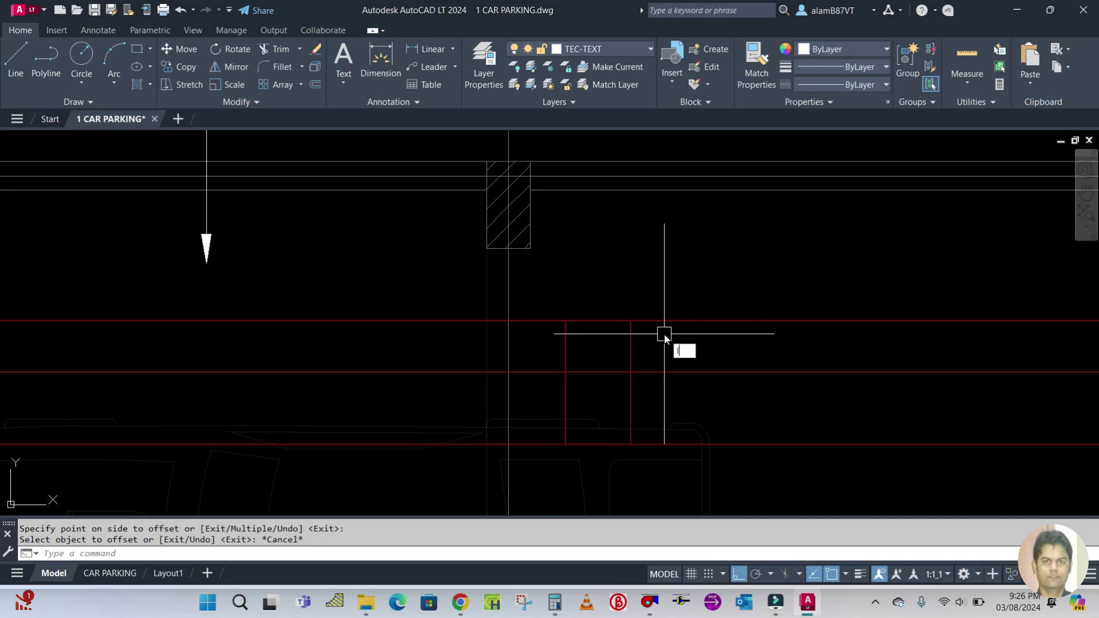
pyautogui.write('l')
pyautogui.press('Return')
pyautogui.click(566, 371)
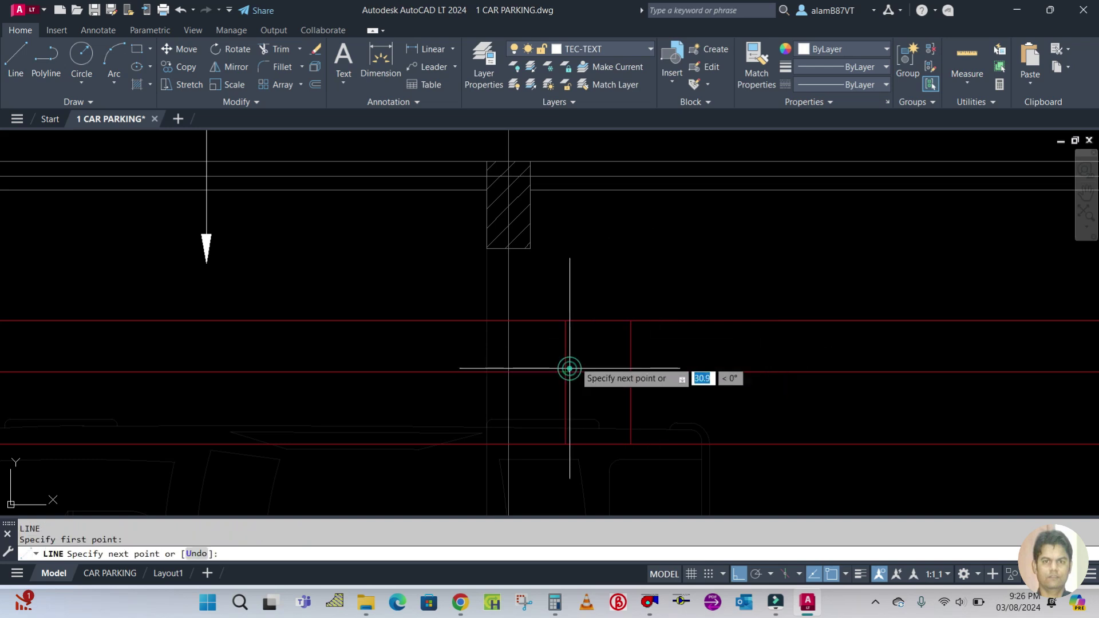
pyautogui.click(630, 321)
pyautogui.press('Escape')
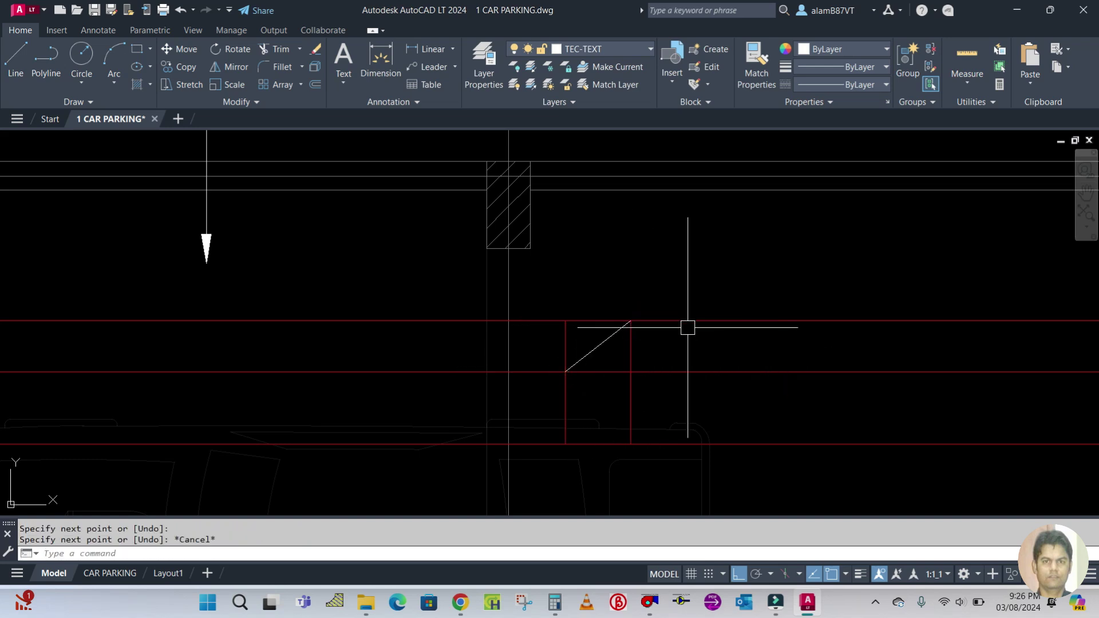
# Match the sloped 850-to-500 reducer line's properties to the red vertical line beside it
pyautogui.write('ma')
pyautogui.press('Return')
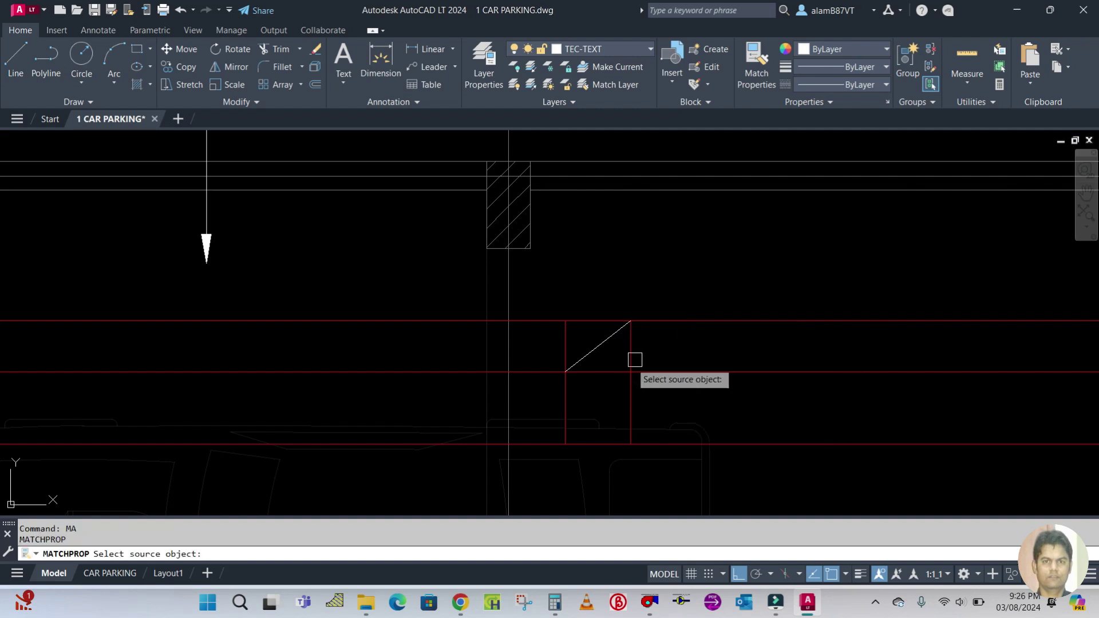
pyautogui.click(630, 362)
pyautogui.click(599, 344)
pyautogui.press('Escape')
pyautogui.scroll(-3, 701, 323)
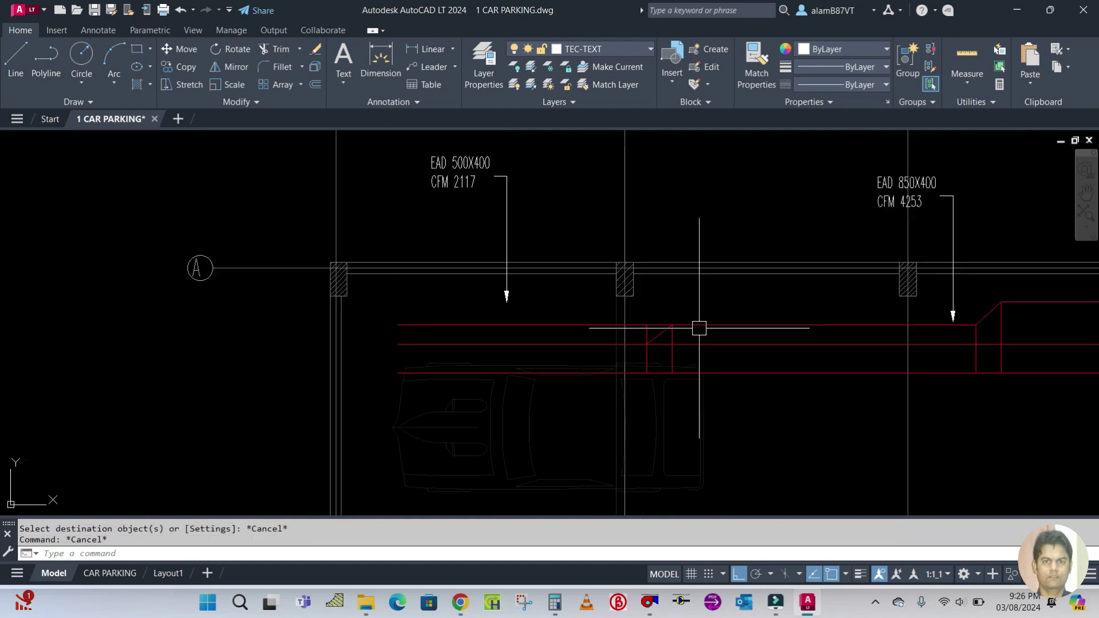
pyautogui.scroll(4, 701, 330)
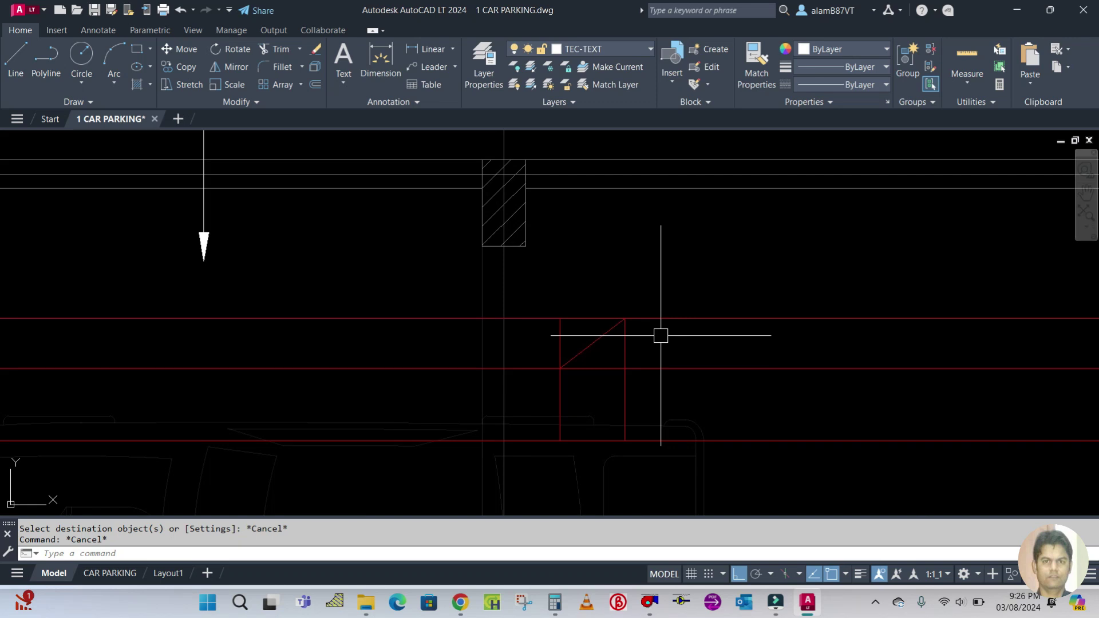
# Trim the 500 line inside the reducer near grid line 2 and the 850 line beyond the reducer's left vertical
pyautogui.write('tr')
pyautogui.press('Return')
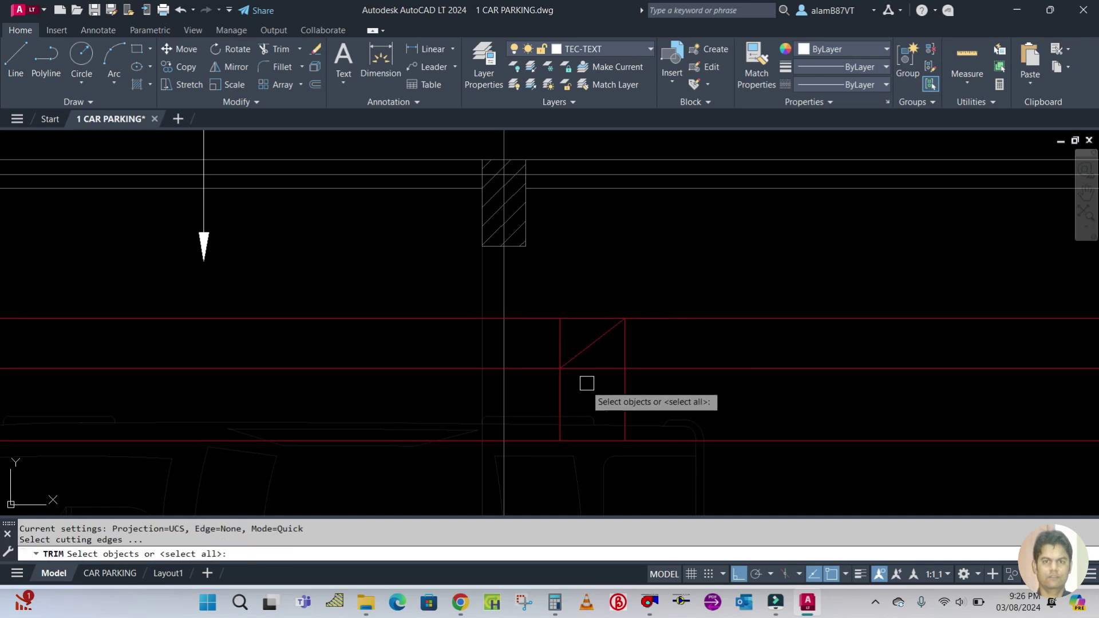
pyautogui.click(558, 389)
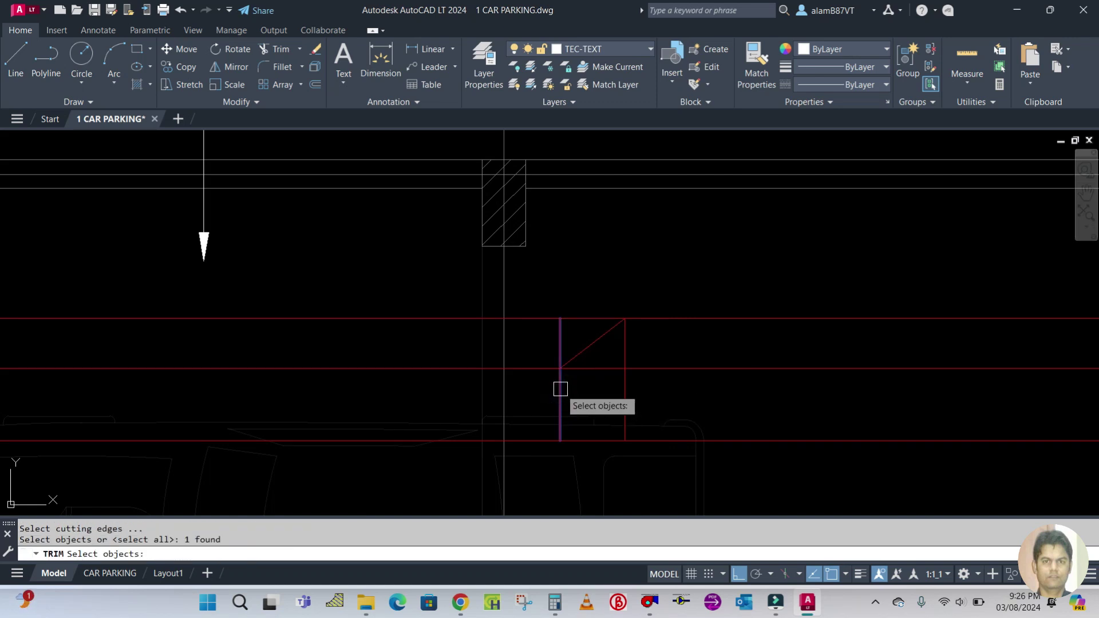
pyautogui.press('Return')
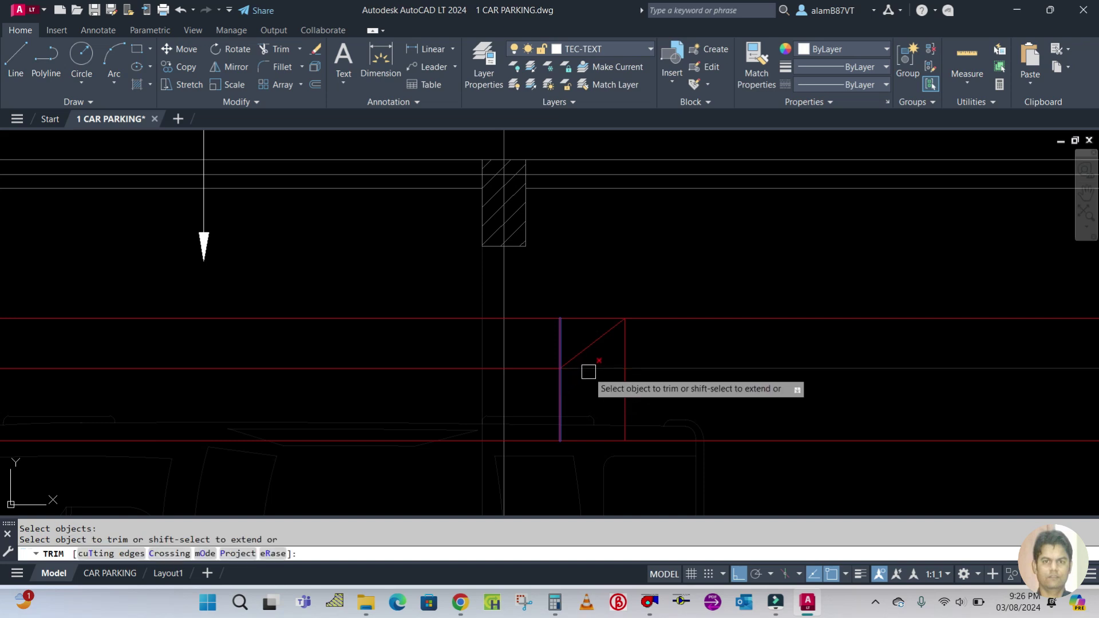
pyautogui.click(588, 369)
pyautogui.click(540, 318)
pyautogui.press('Escape')
# Trim the leftover 850 line above the slope and the left vertical's stub above the 500 line
pyautogui.press('Return')
pyautogui.click(591, 318)
pyautogui.press('Escape')
pyautogui.press('Return')
pyautogui.click(560, 334)
pyautogui.press('Escape')
pyautogui.scroll(-5, 618, 284)
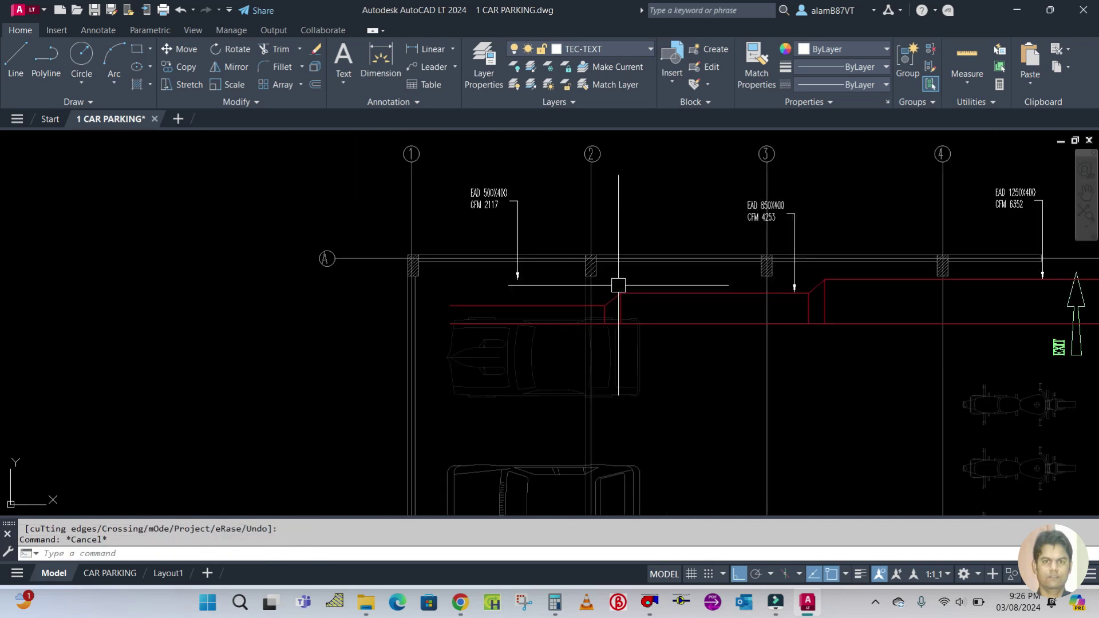
# Draw a vertical line closing the open end of the EAD 500X400 duct near grid line 1
pyautogui.scroll(2, 503, 326)
pyautogui.scroll(2, 436, 303)
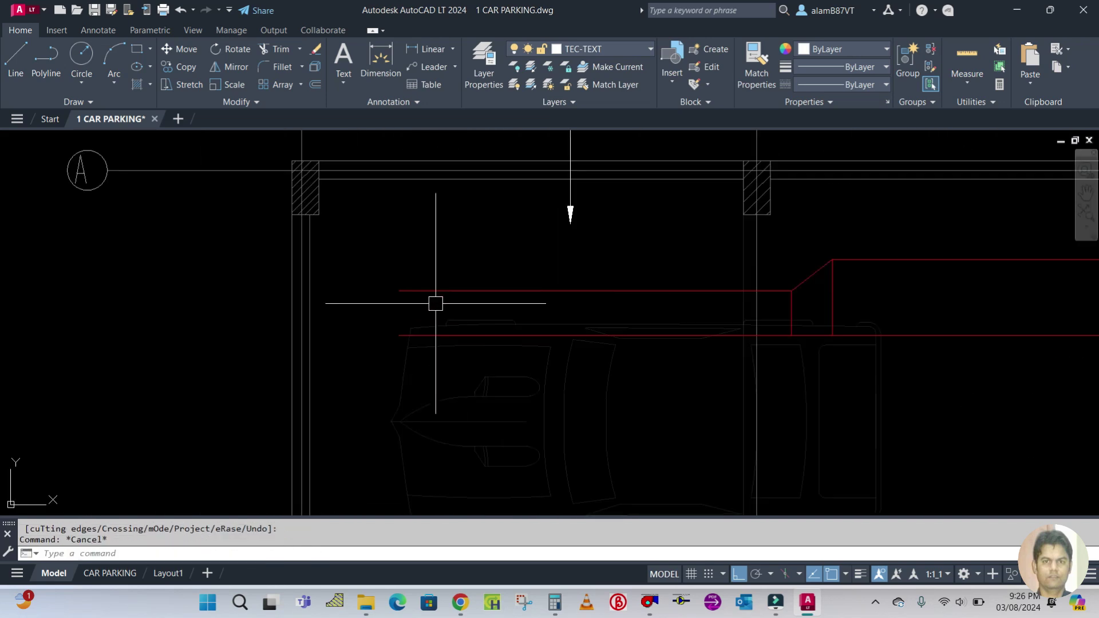
pyautogui.write('l')
pyautogui.press('Return')
pyautogui.click(398, 291)
pyautogui.click(399, 336)
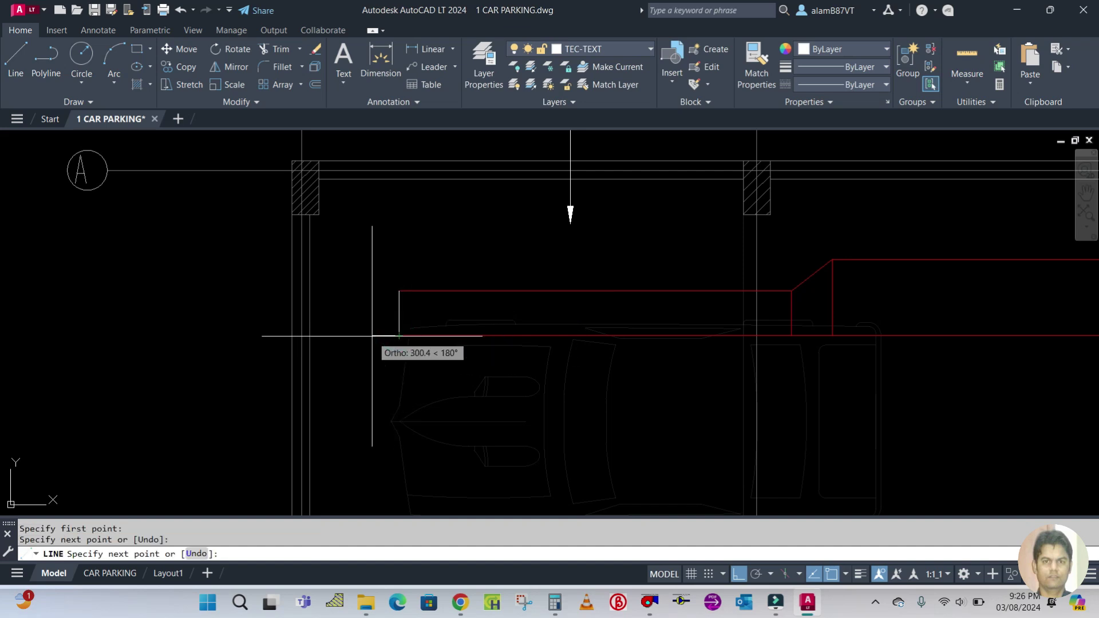
pyautogui.press('Escape')
# Match the closing line's properties to the red duct lines and save the drawing
pyautogui.write('ma')
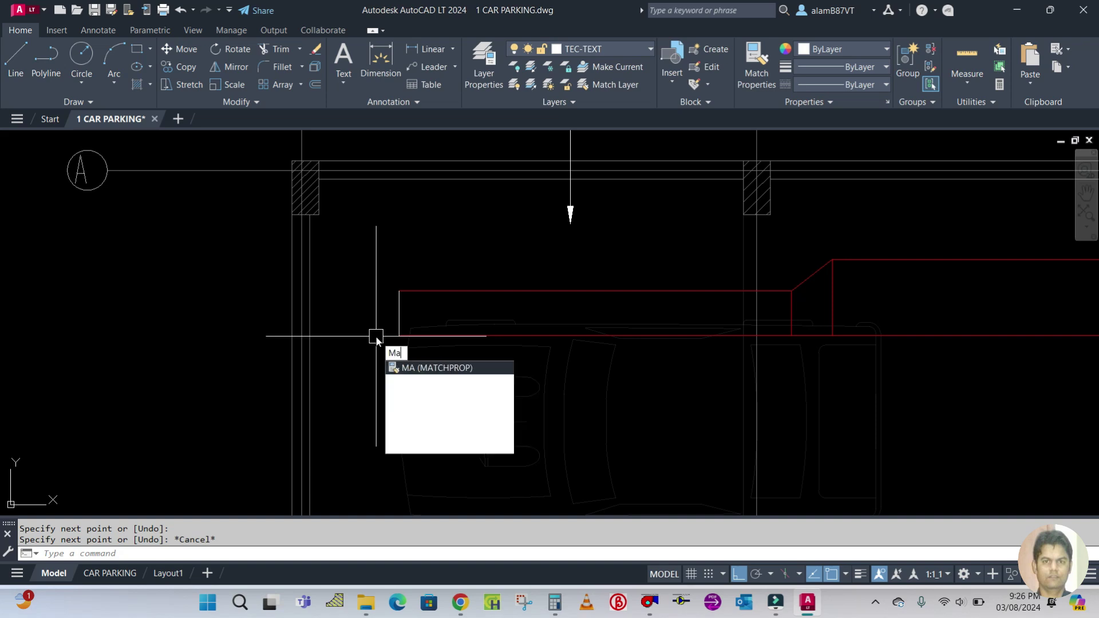
pyautogui.press('Return')
pyautogui.click(398, 311)
pyautogui.press('Escape')
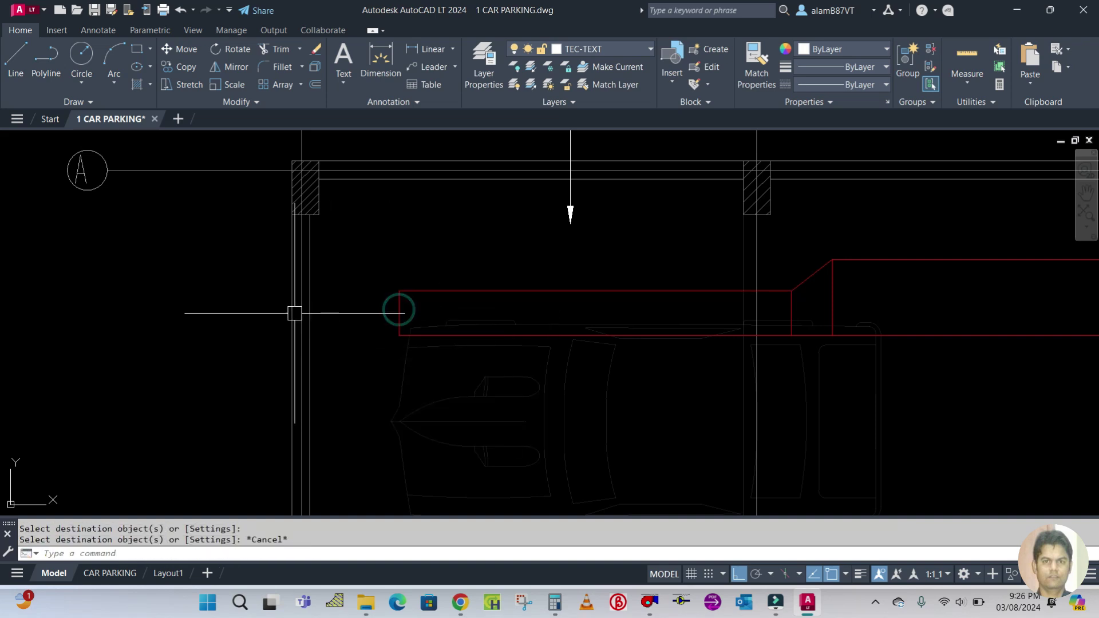
pyautogui.scroll(-4, 294, 311)
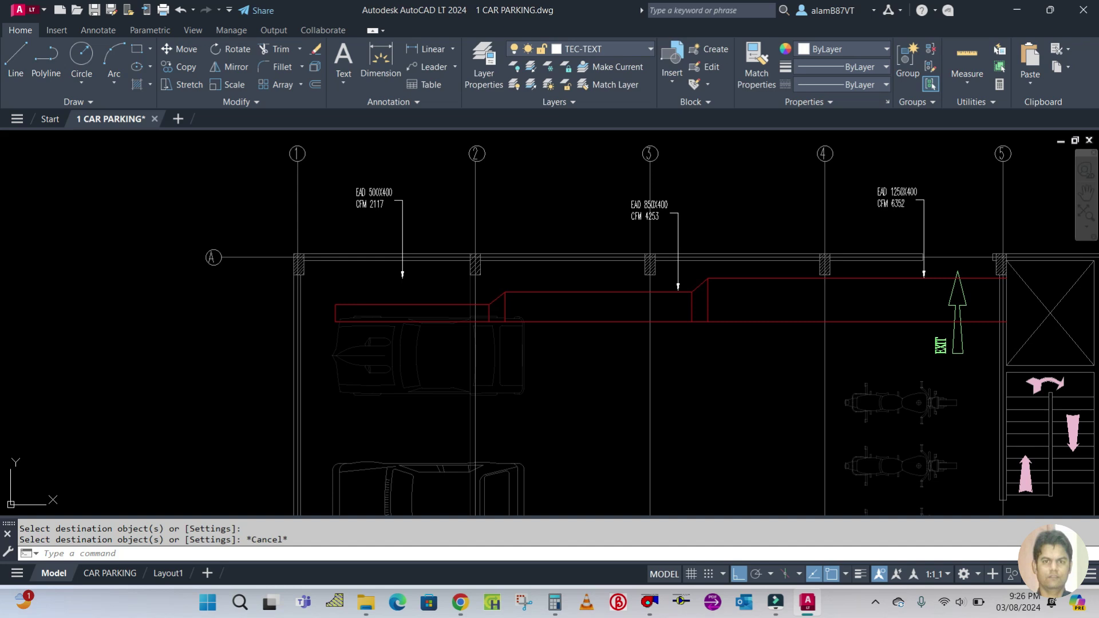
pyautogui.hotkey('ctrl', 's')
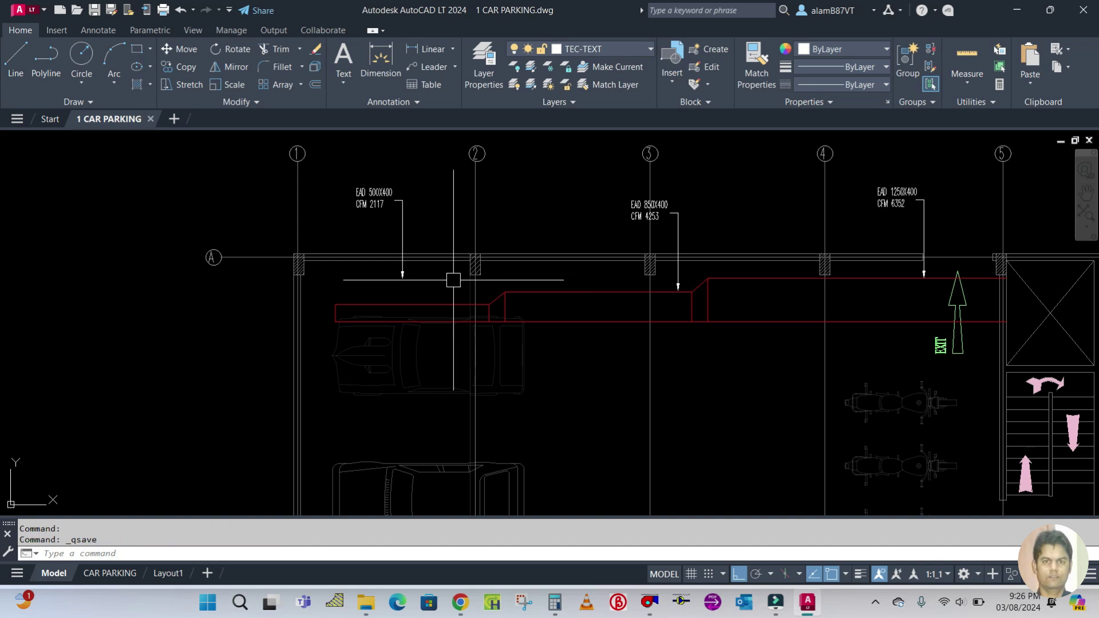
# Move the EAD 500X400 label and its leader straight down so the arrow reaches the duct's upper edge
pyautogui.write('m')
pyautogui.press('Return')
pyautogui.click(421, 221)
pyautogui.click(365, 184)
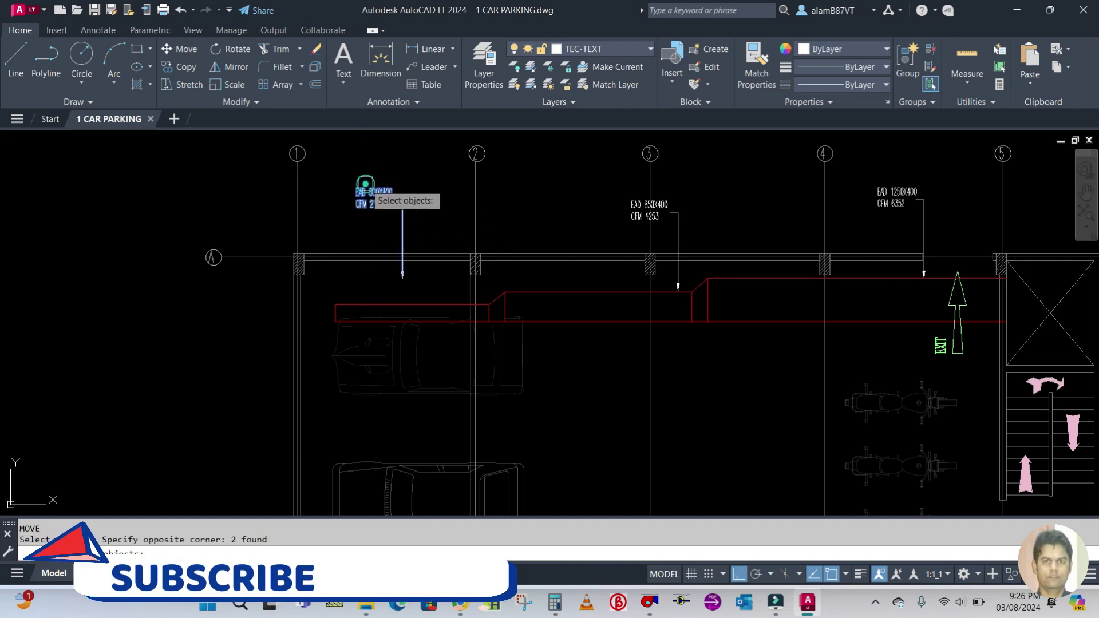
pyautogui.press('Return')
pyautogui.click(451, 180)
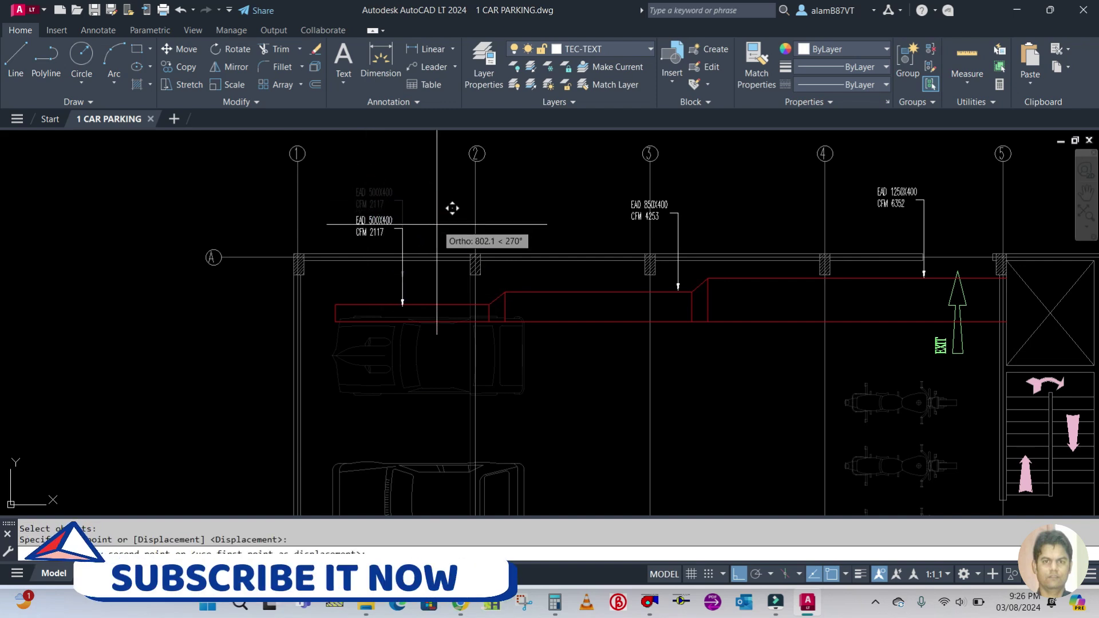
pyautogui.click(452, 205)
pyautogui.press('Escape')
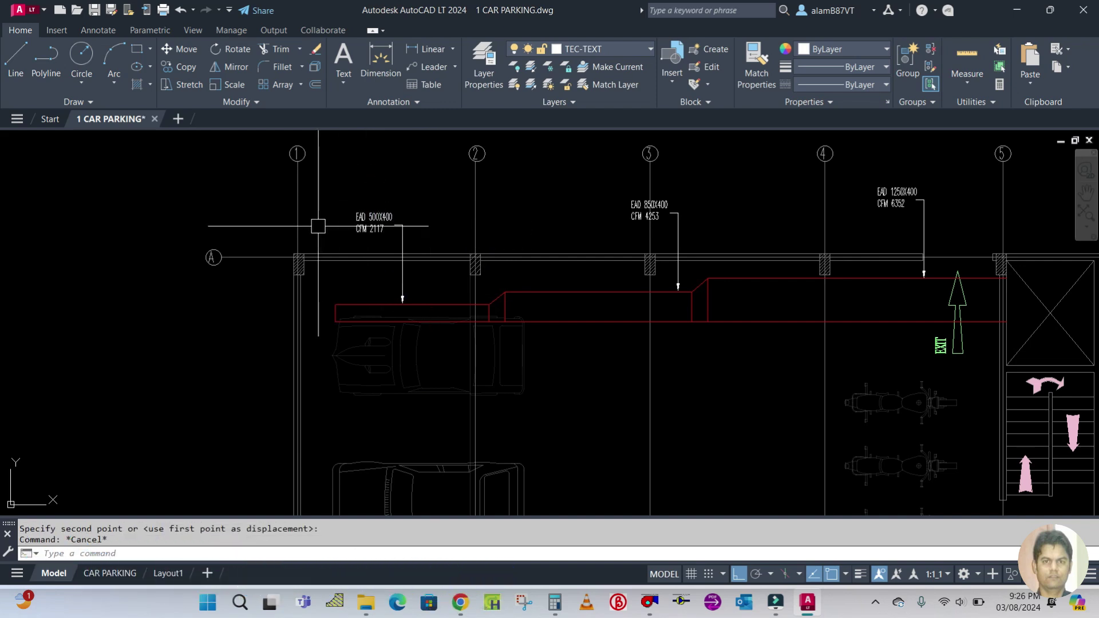
pyautogui.scroll(-3, 318, 226)
pyautogui.scroll(1, 498, 237)
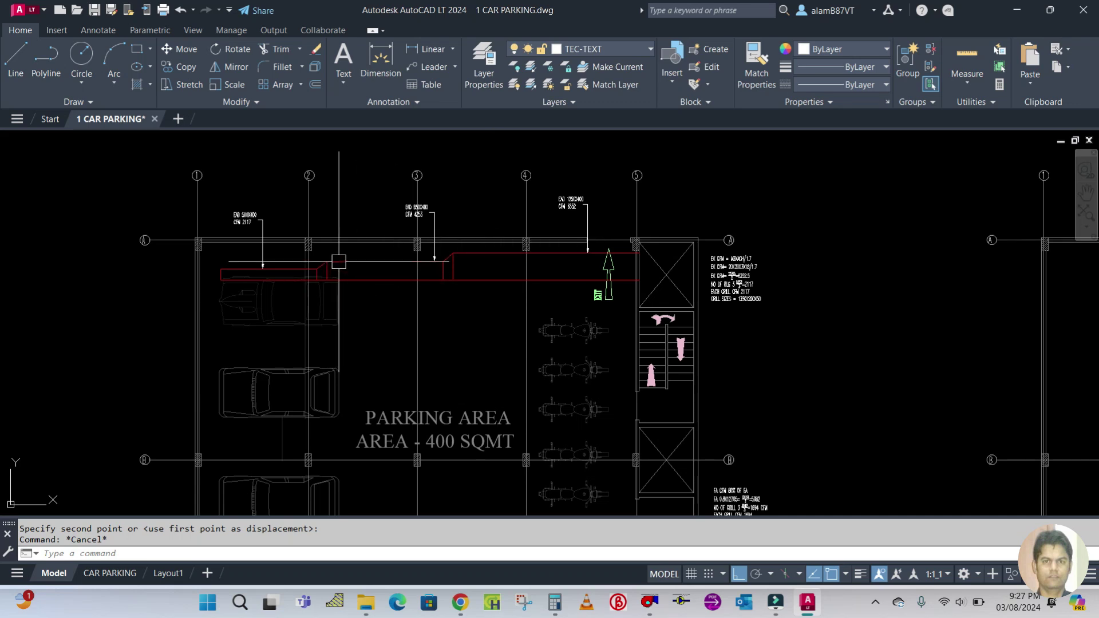
pyautogui.scroll(-2, 448, 274)
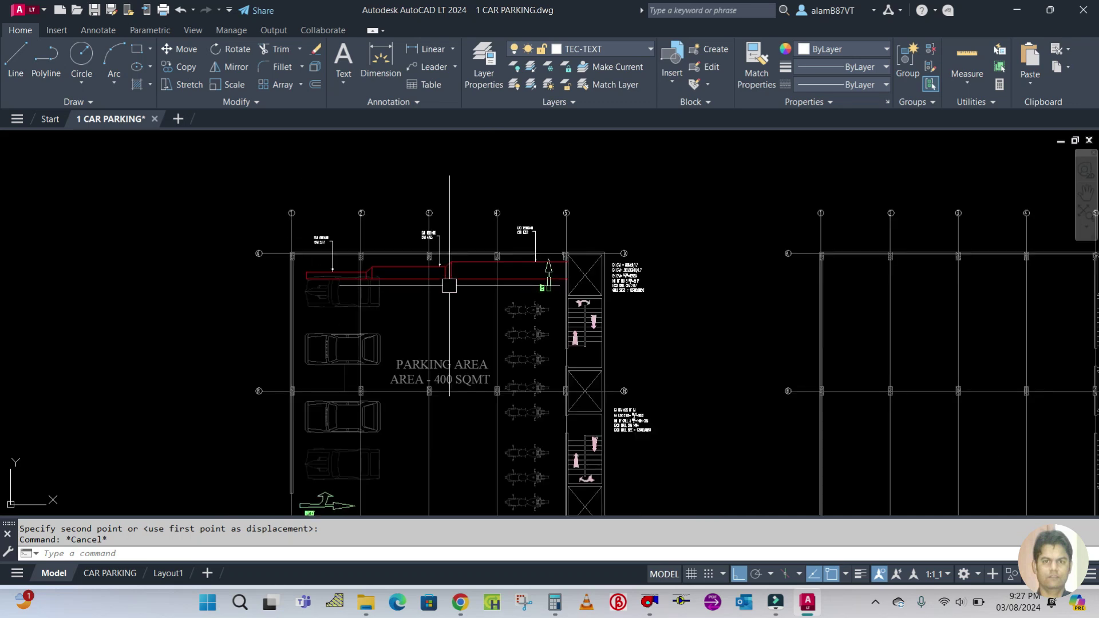
pyautogui.scroll(5, 322, 273)
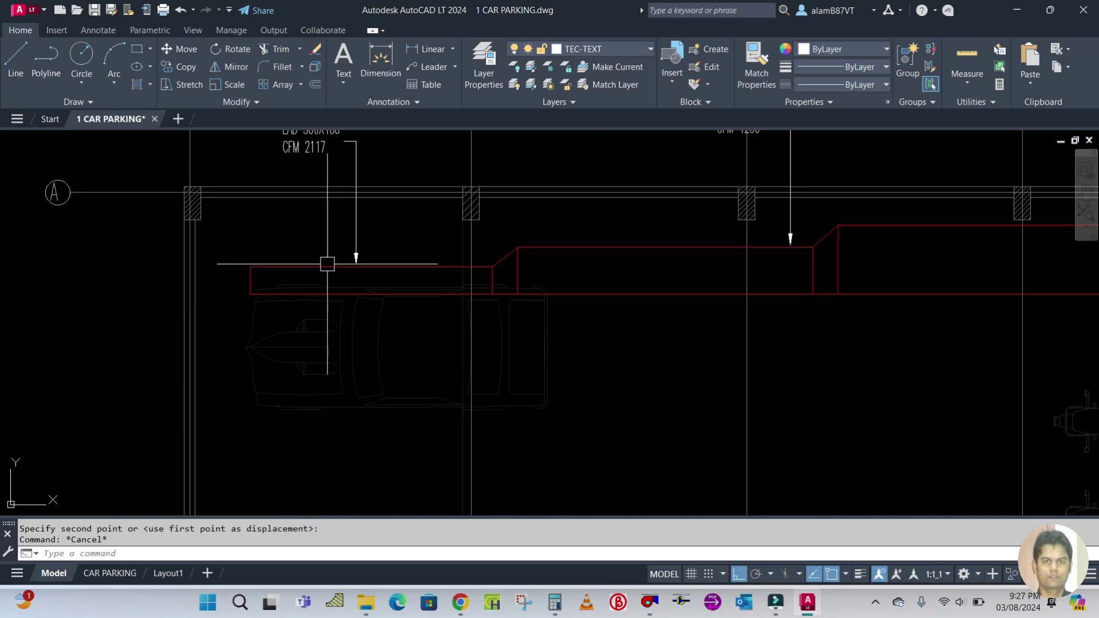
# Copy a red exhaust grille with airflow arrows from the finished basement floor plan to the lower end corner of the EAD 500X400 duct
pyautogui.scroll(-10, 347, 301)
pyautogui.scroll(10, 350, 166)
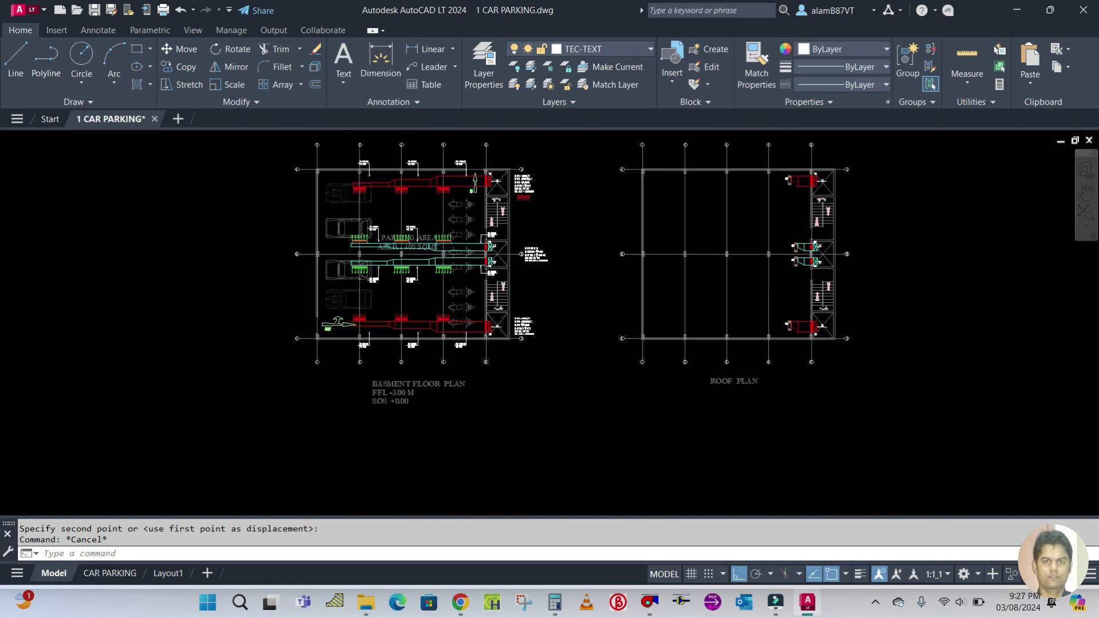
pyautogui.write('o')
pyautogui.press('Return')
pyautogui.scroll(6, 394, 286)
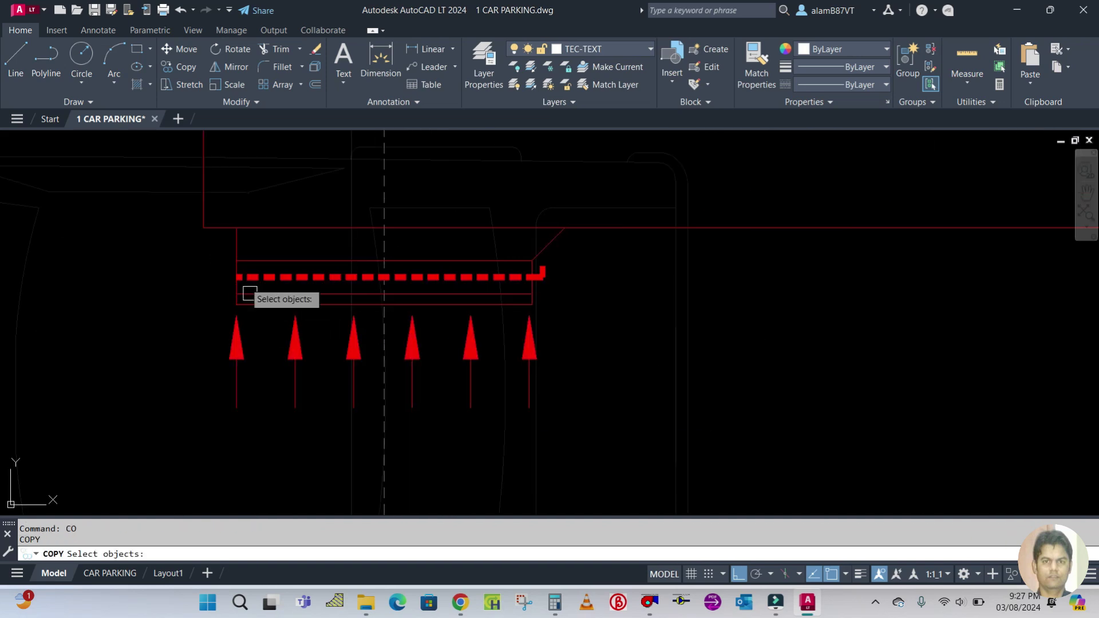
pyautogui.scroll(-4, 307, 244)
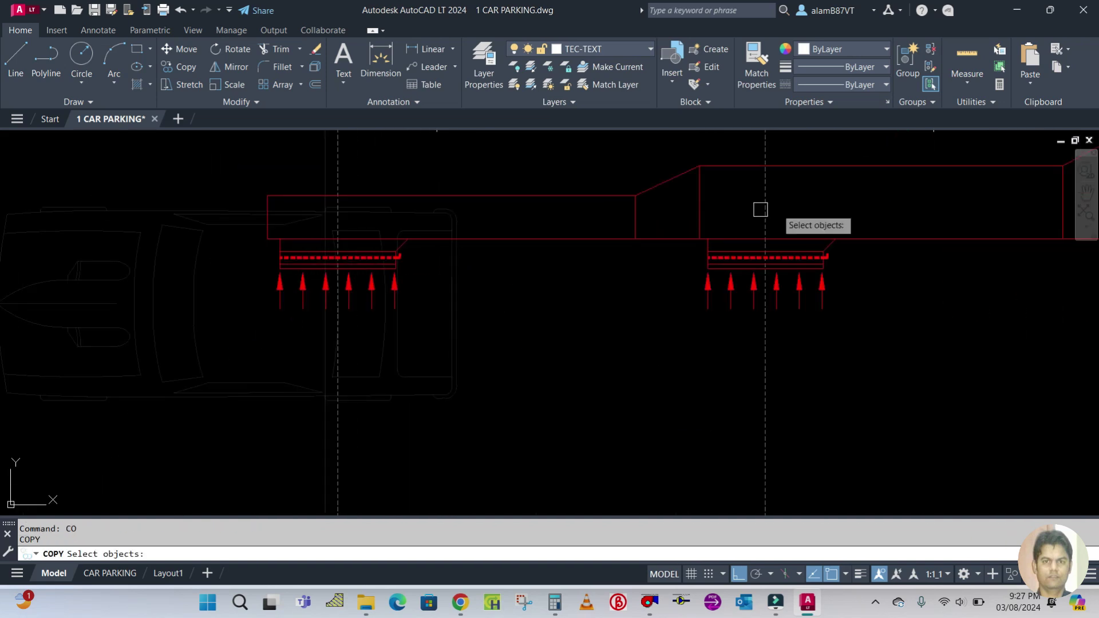
pyautogui.scroll(2, 867, 254)
pyautogui.click(556, 206)
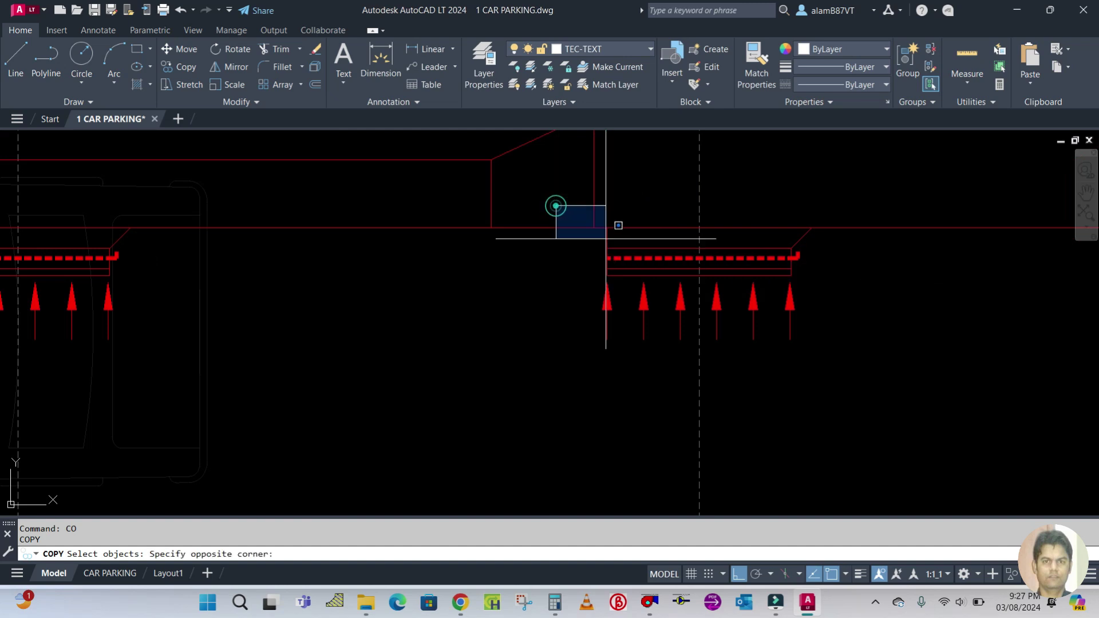
pyautogui.click(927, 368)
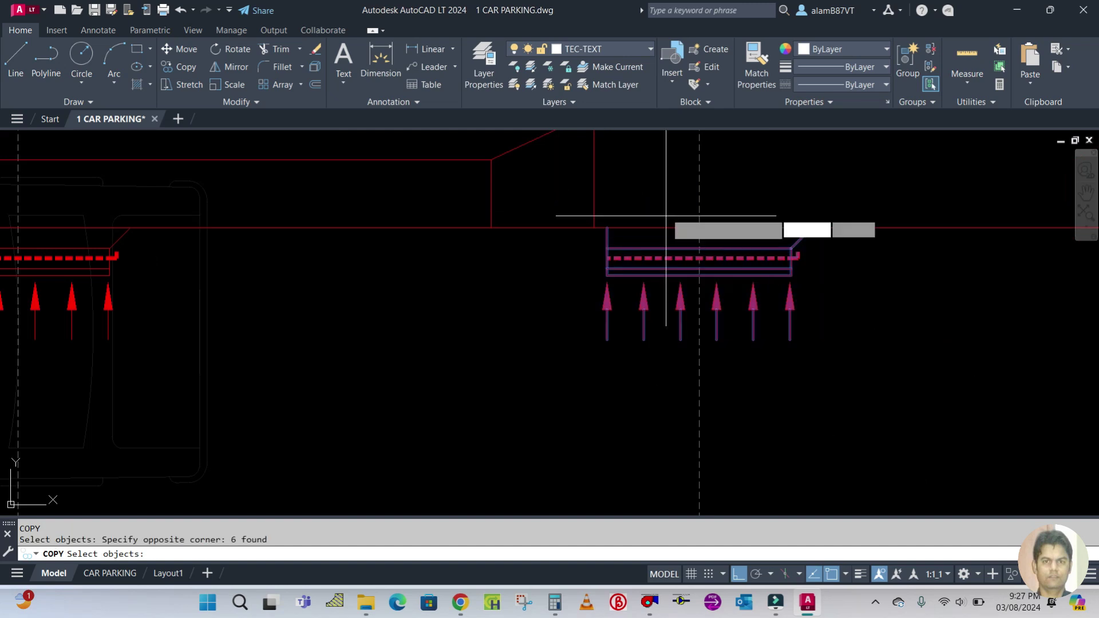
pyautogui.press('Return')
pyautogui.click(607, 228)
pyautogui.scroll(-5, 572, 258)
pyautogui.scroll(-3, 564, 275)
pyautogui.scroll(6, 533, 286)
pyautogui.scroll(5, 541, 272)
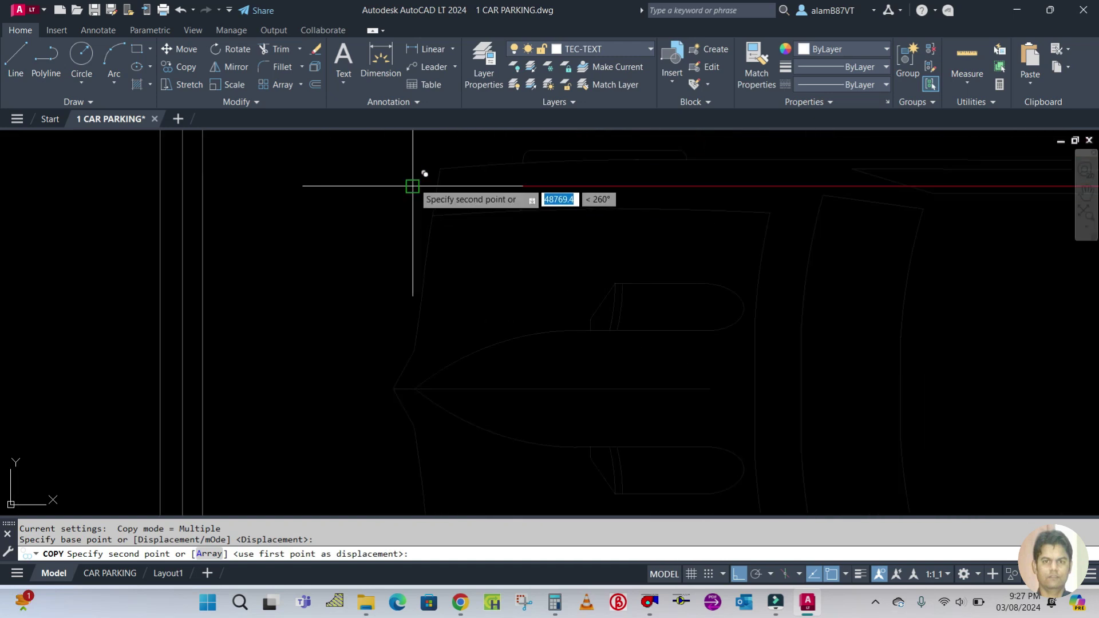
pyautogui.scroll(-5, 360, 286)
pyautogui.click(326, 303)
pyautogui.press('Escape')
pyautogui.scroll(-2, 317, 317)
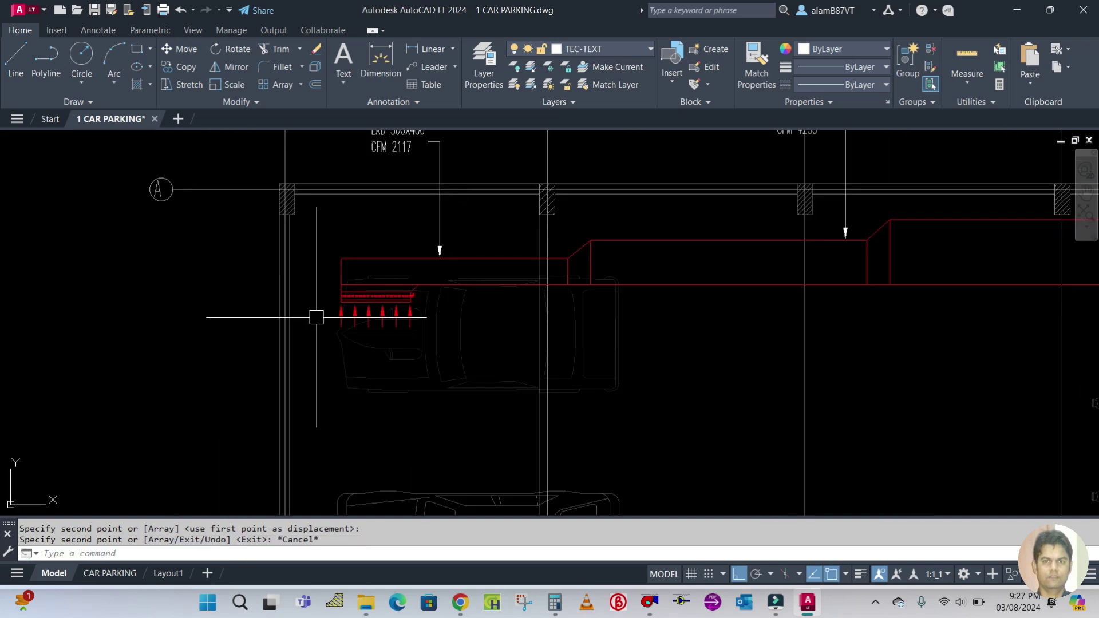
pyautogui.write('m')
pyautogui.press('Return')
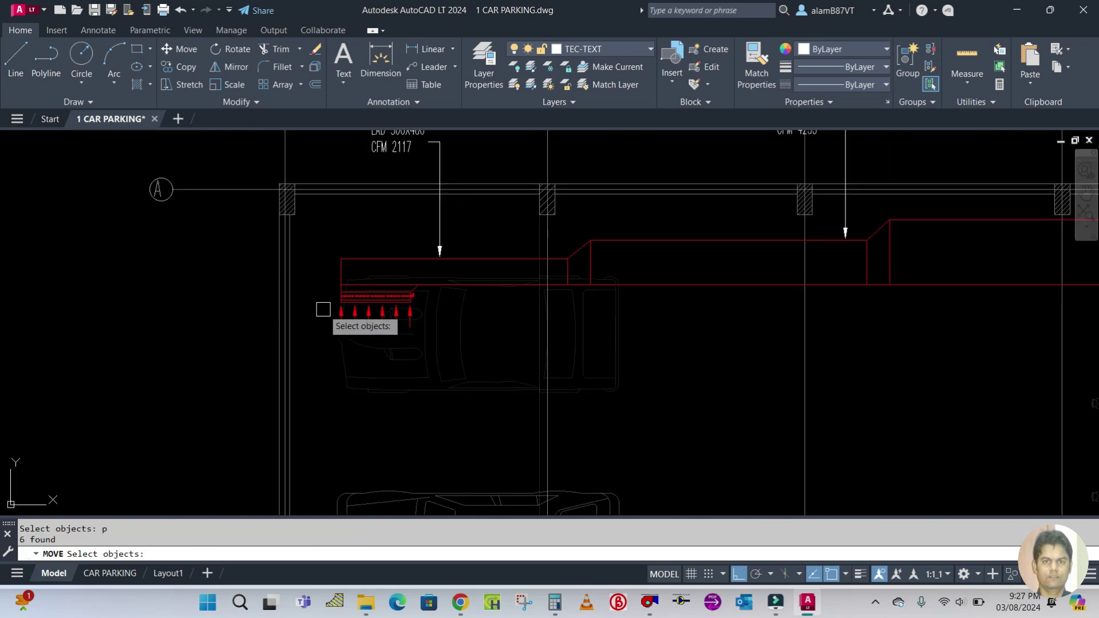
pyautogui.press('Escape')
# Move the copied grille with its arrows 150 horizontally along the duct, away from the closed end near grid line 1
pyautogui.write('m')
pyautogui.press('Return')
pyautogui.scroll(4, 321, 276)
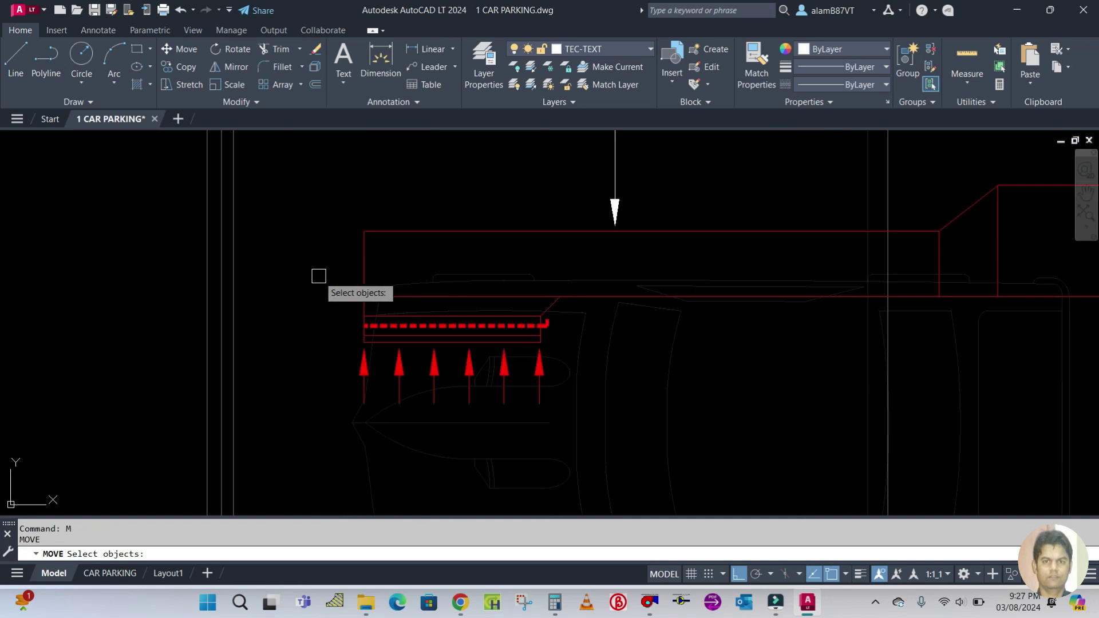
pyautogui.click(316, 275)
pyautogui.click(748, 437)
pyautogui.scroll(-5, 400, 355)
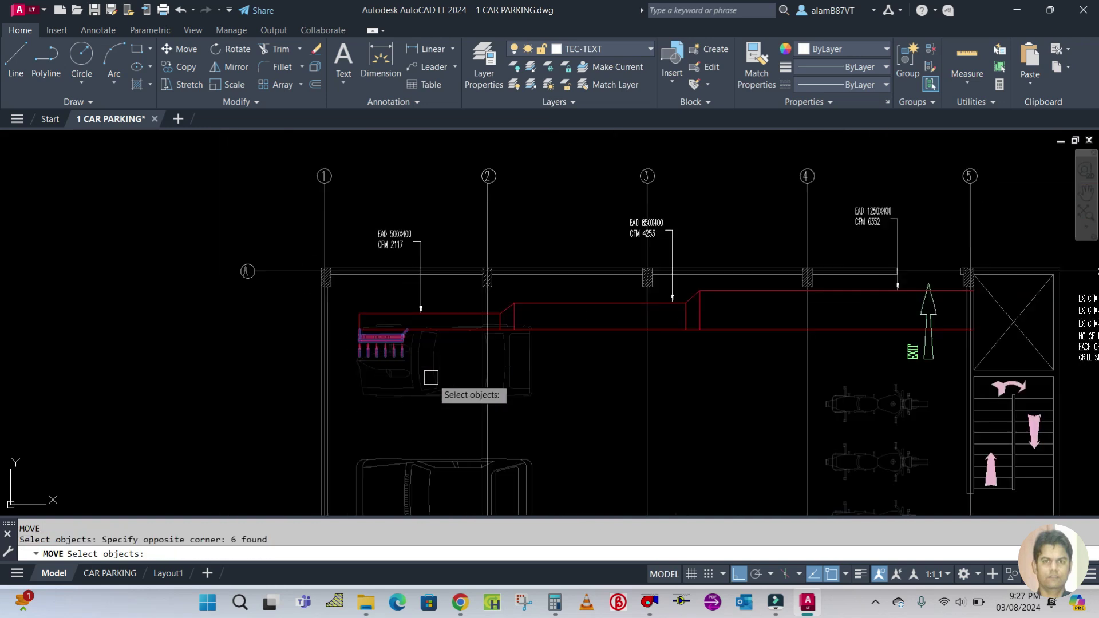
pyautogui.scroll(4, 361, 389)
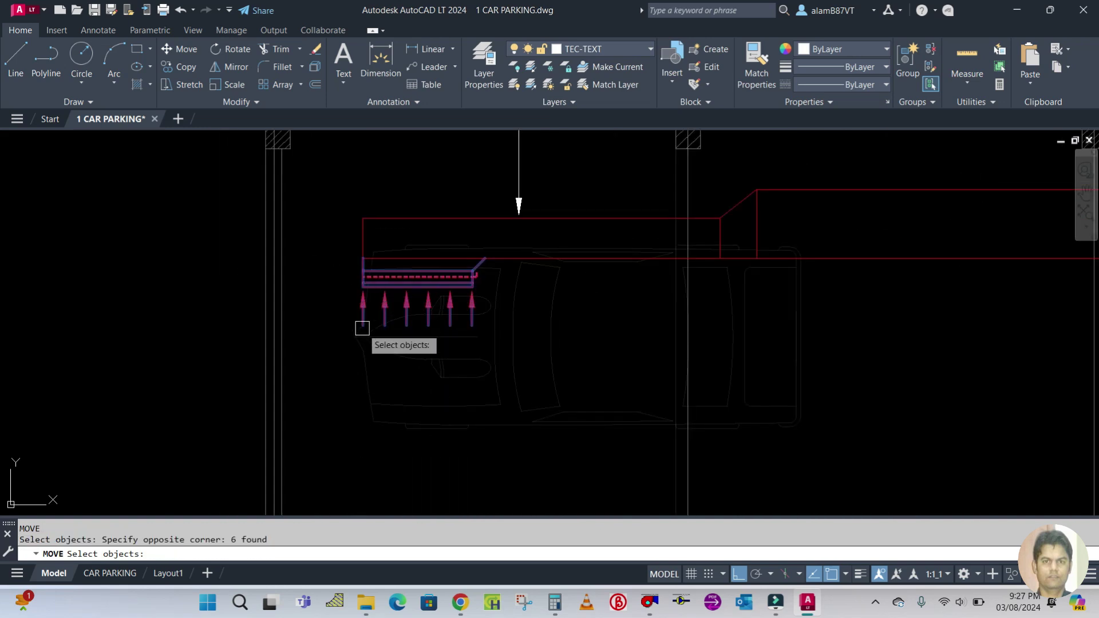
pyautogui.press('Return')
pyautogui.click(358, 462)
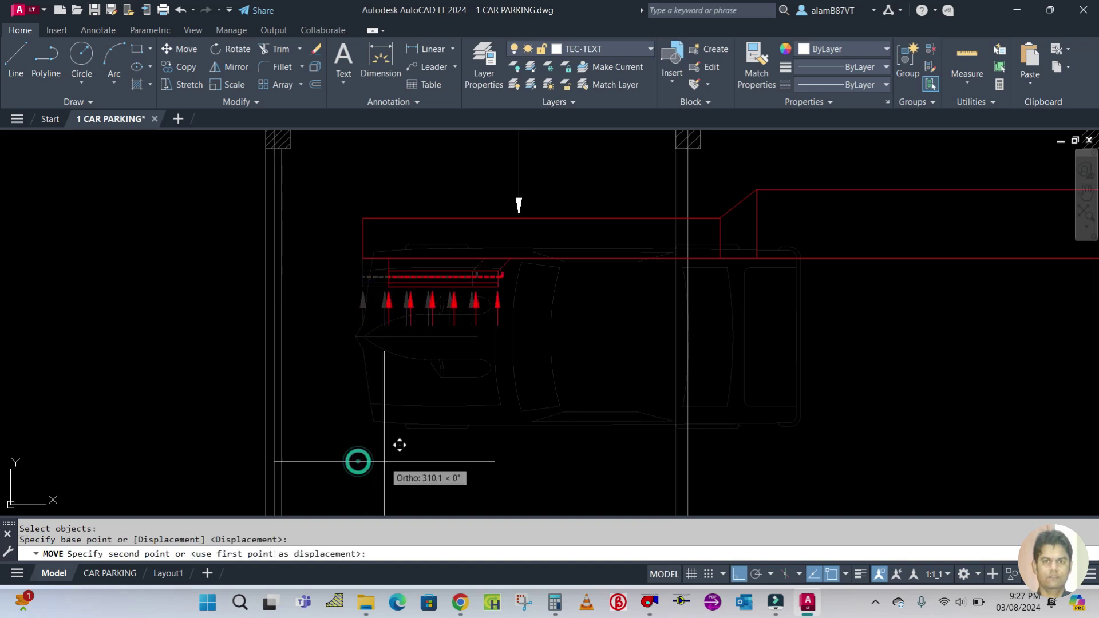
pyautogui.write('1')
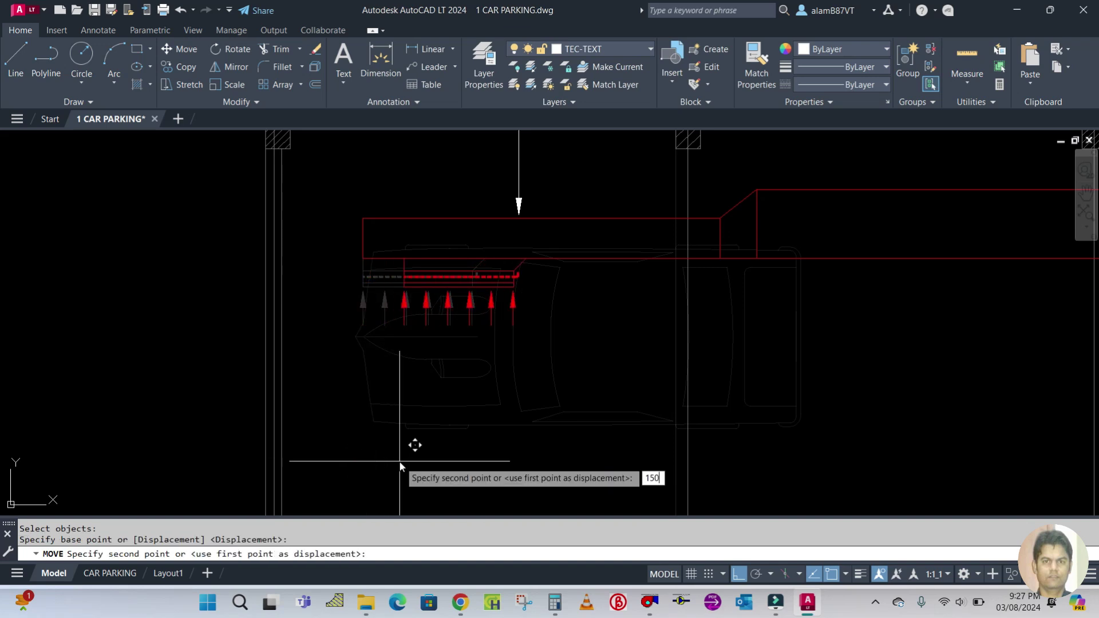
pyautogui.write('50')
pyautogui.press('Return')
# Copy the grille from its upper left corner to the foot of the vertical where the EAD 850X400 section starts
pyautogui.write('co')
pyautogui.press('Return')
pyautogui.write('p')
pyautogui.press('Return')
pyautogui.scroll(6, 378, 264)
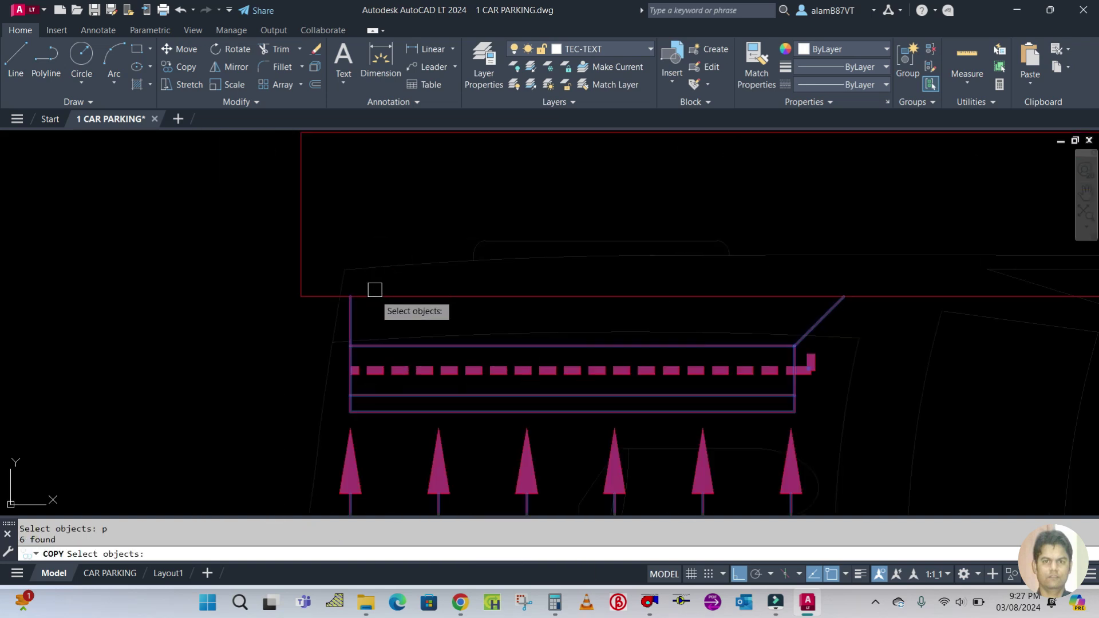
pyautogui.press('Return')
pyautogui.click(351, 297)
pyautogui.scroll(-6, 351, 299)
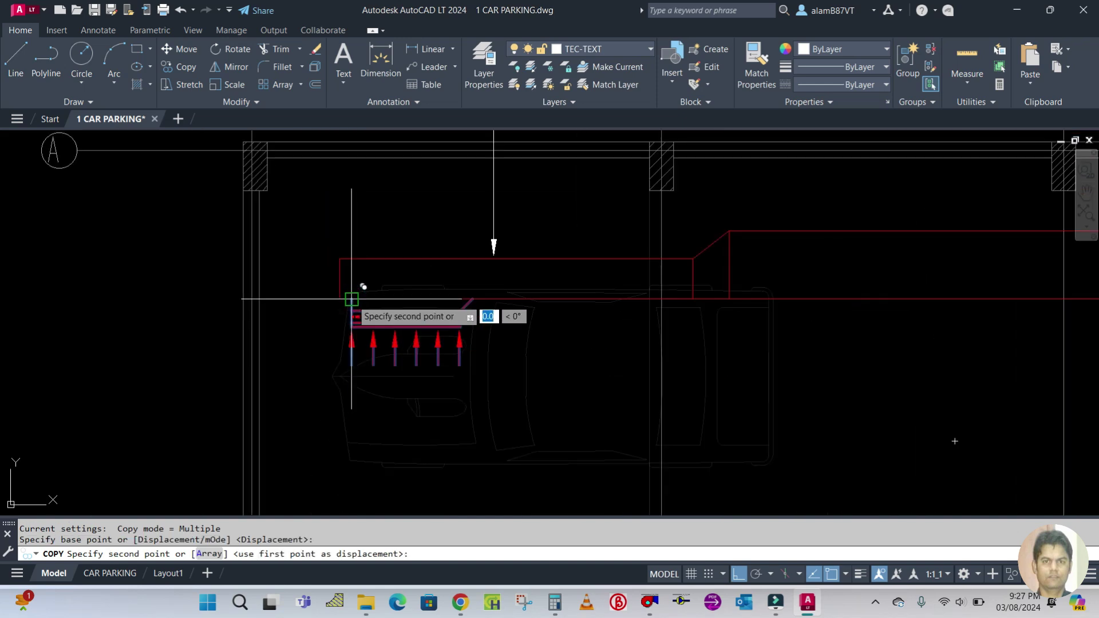
pyautogui.scroll(8, 738, 295)
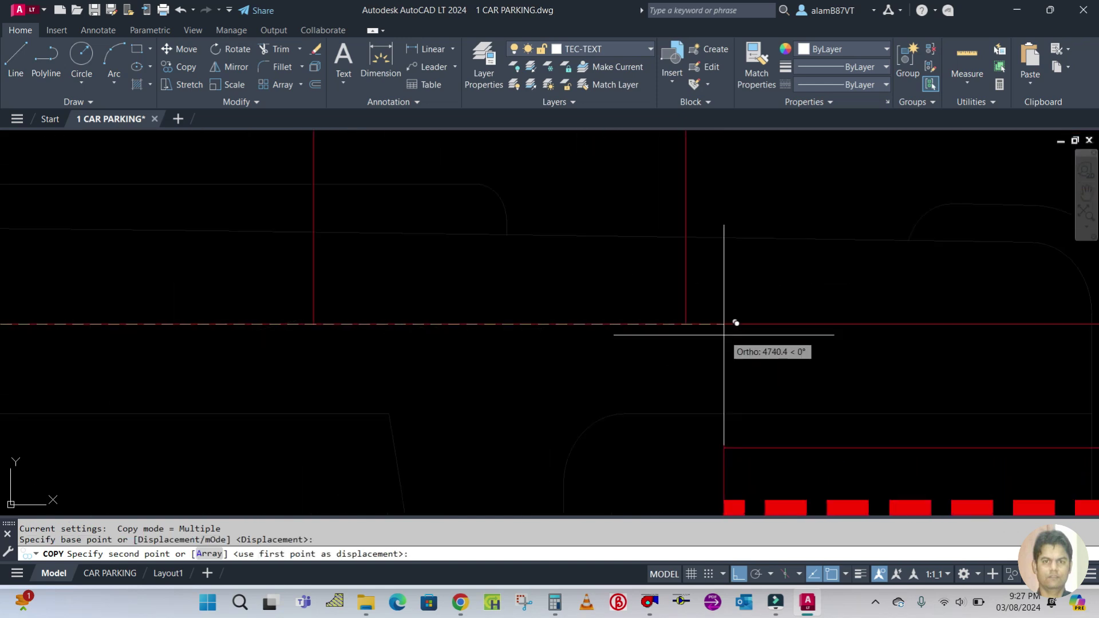
pyautogui.click(686, 323)
# Place another grille copy at the foot of the vertical where the EAD 1250X400 section starts
pyautogui.scroll(-5, 593, 347)
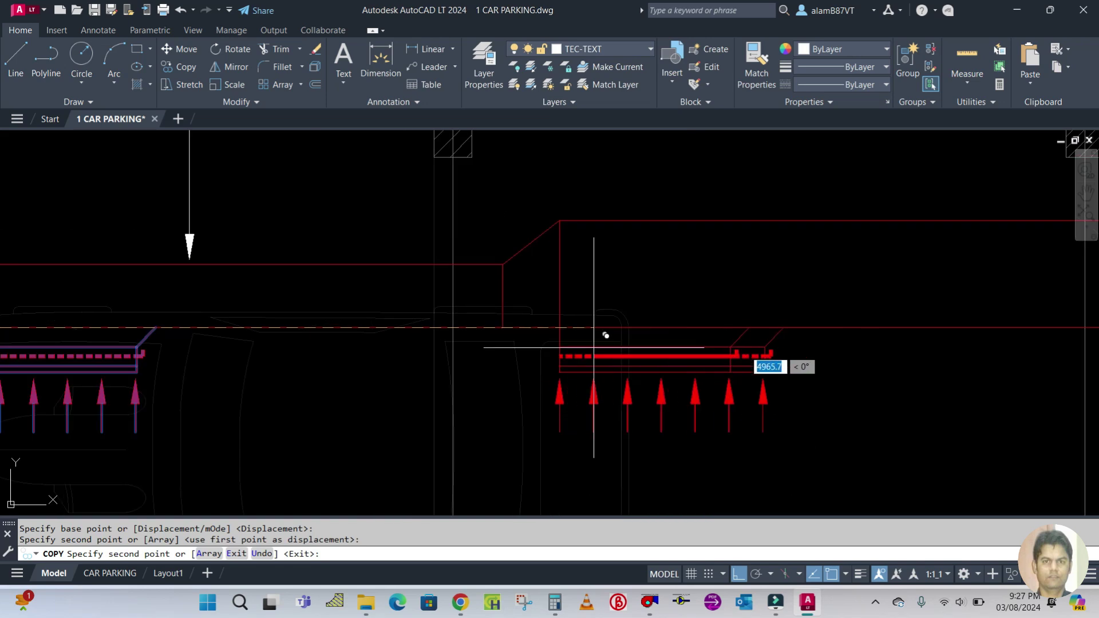
pyautogui.scroll(-5, 593, 347)
pyautogui.scroll(6, 915, 332)
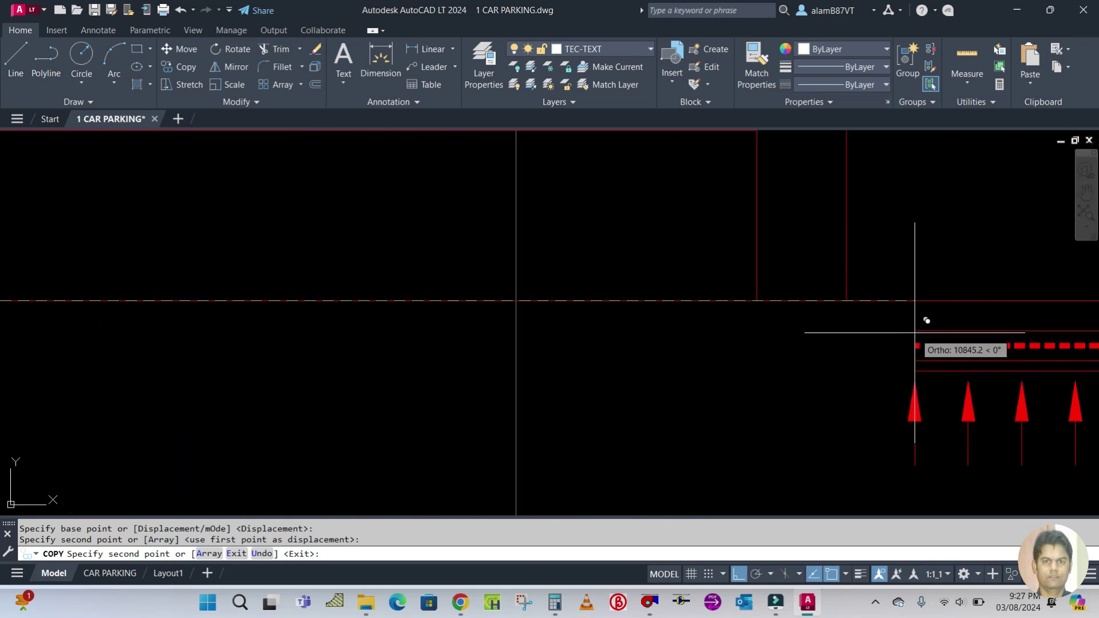
pyautogui.press('Escape')
pyautogui.scroll(-5, 560, 327)
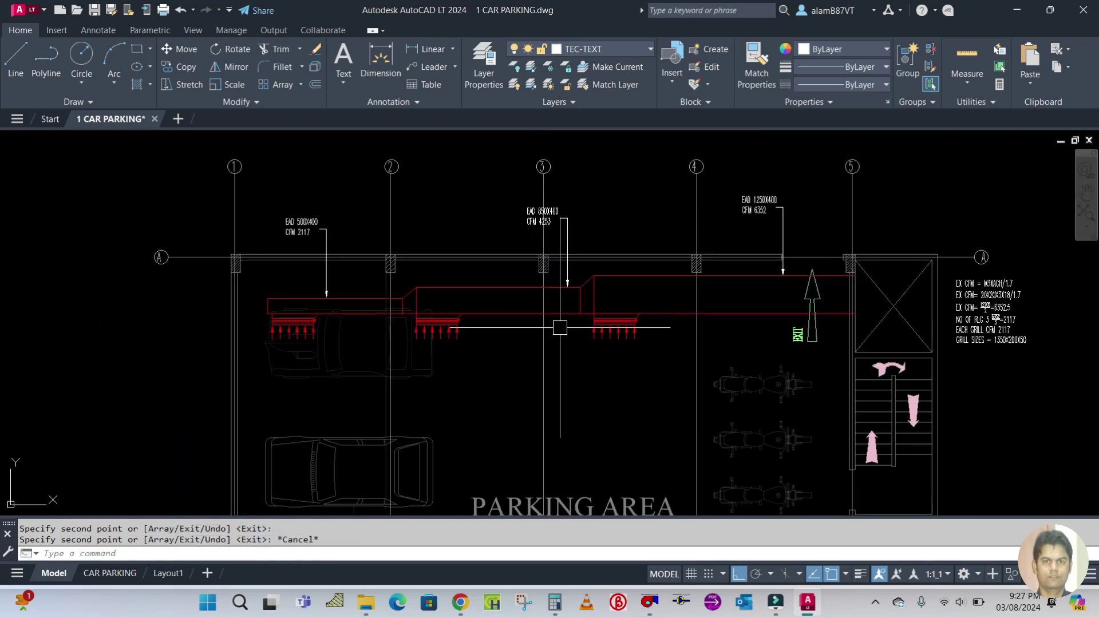
# Move the grille with its airflow arrows at the start of the EAD 1250X400 section 150 horizontally along the duct, away from the reducer
pyautogui.scroll(4, 648, 368)
pyautogui.write('M')
pyautogui.press('Return')
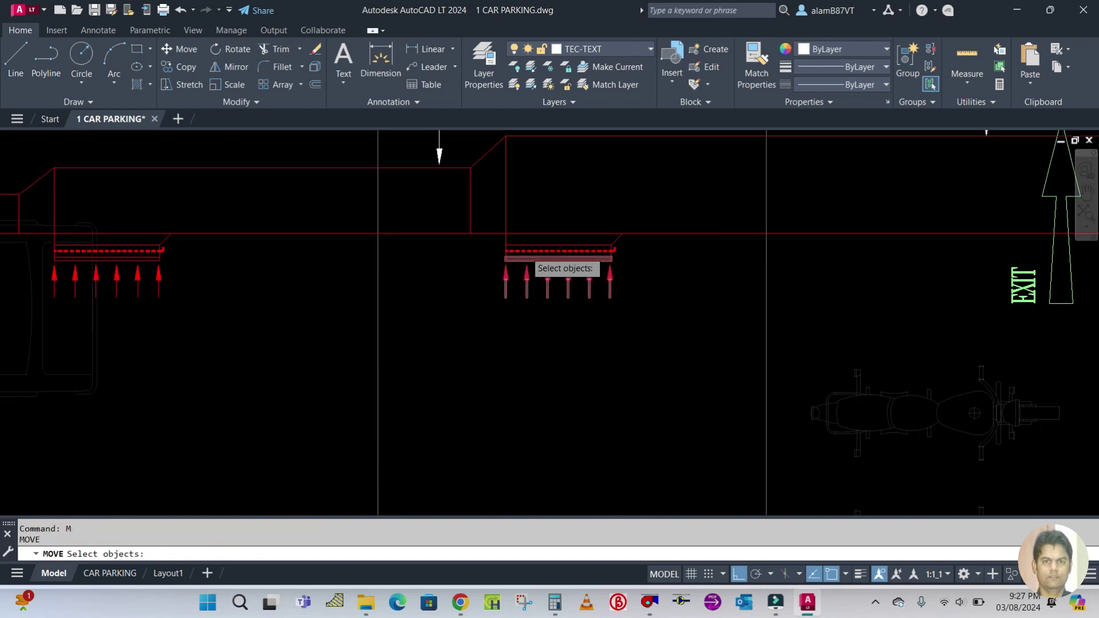
pyautogui.scroll(2, 521, 246)
pyautogui.click(458, 195)
pyautogui.click(724, 367)
pyautogui.press('Return')
pyautogui.click(530, 408)
pyautogui.write('150')
pyautogui.press('Return')
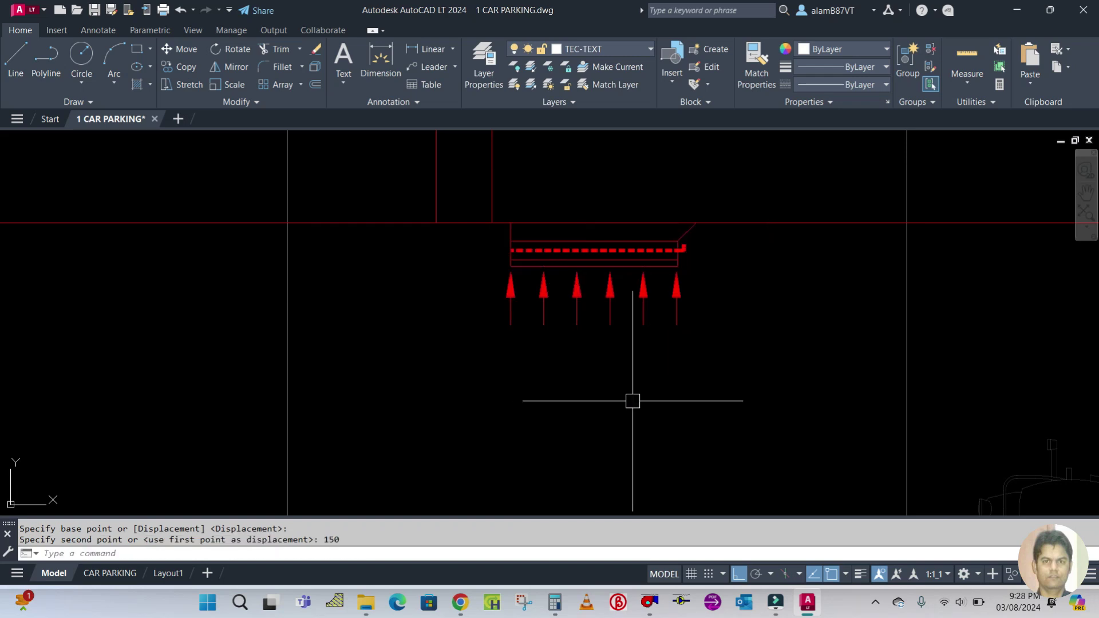
# Move the grille with its airflow arrows at the start of the EAD 850X400 section 150 horizontally, away from the reducer near grid line 2
pyautogui.scroll(-4, 632, 401)
pyautogui.scroll(5, 315, 357)
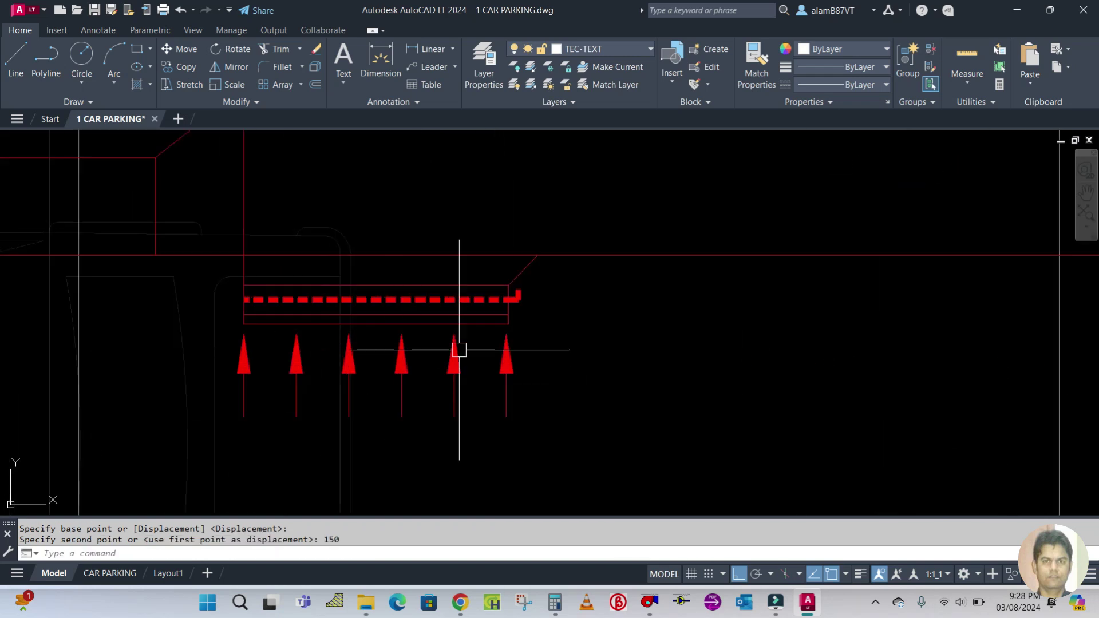
pyautogui.press('Return')
pyautogui.click(192, 196)
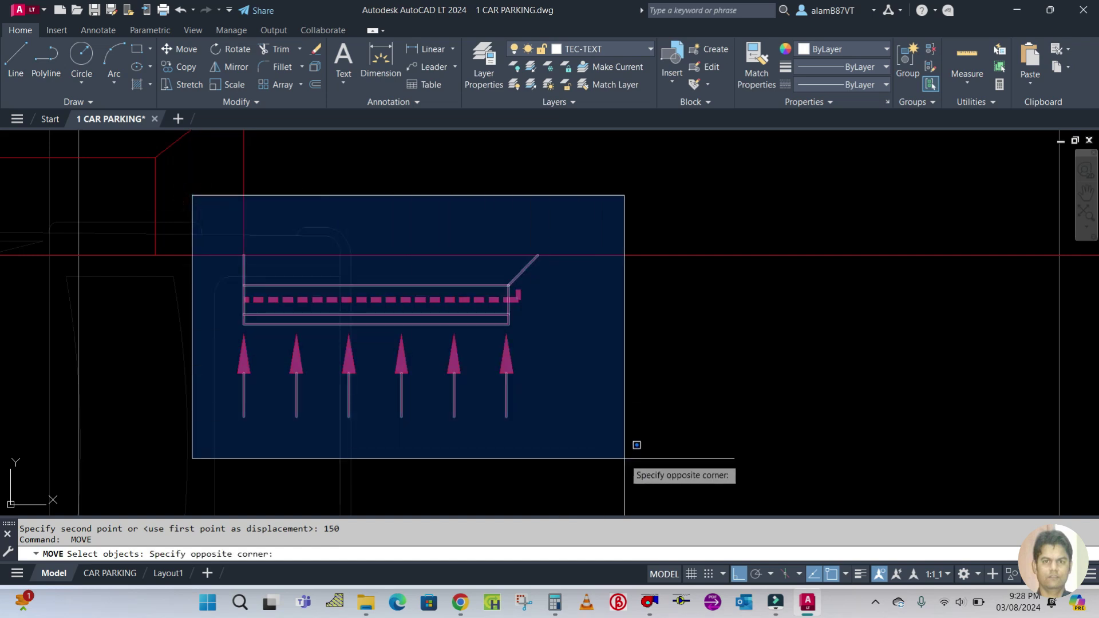
pyautogui.click(626, 455)
pyautogui.press('Return')
pyautogui.click(605, 415)
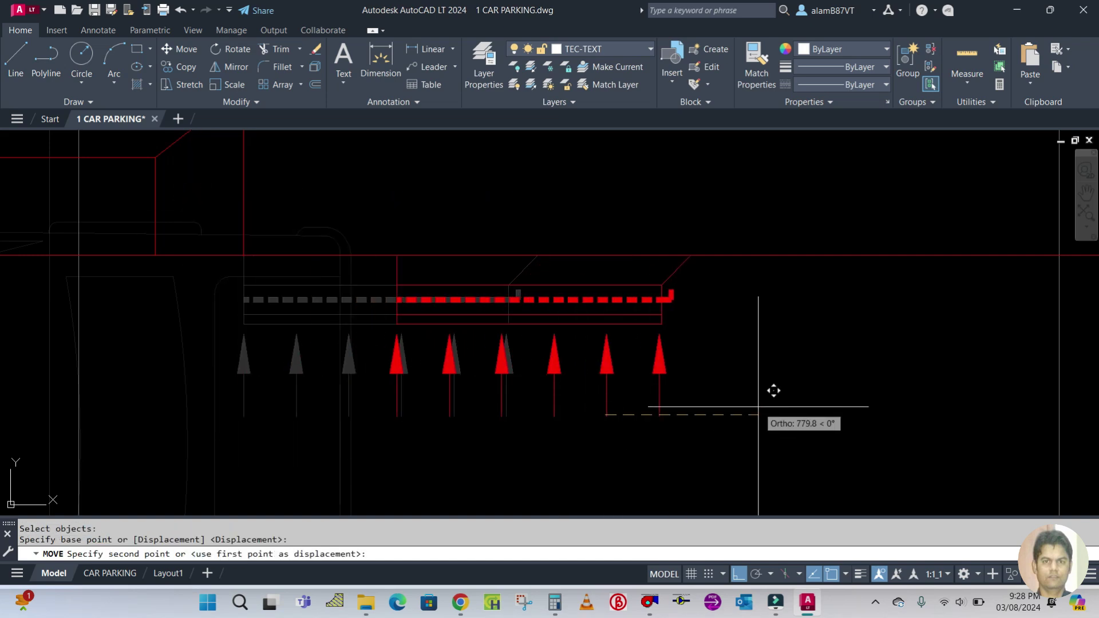
pyautogui.write('150')
pyautogui.press('Return')
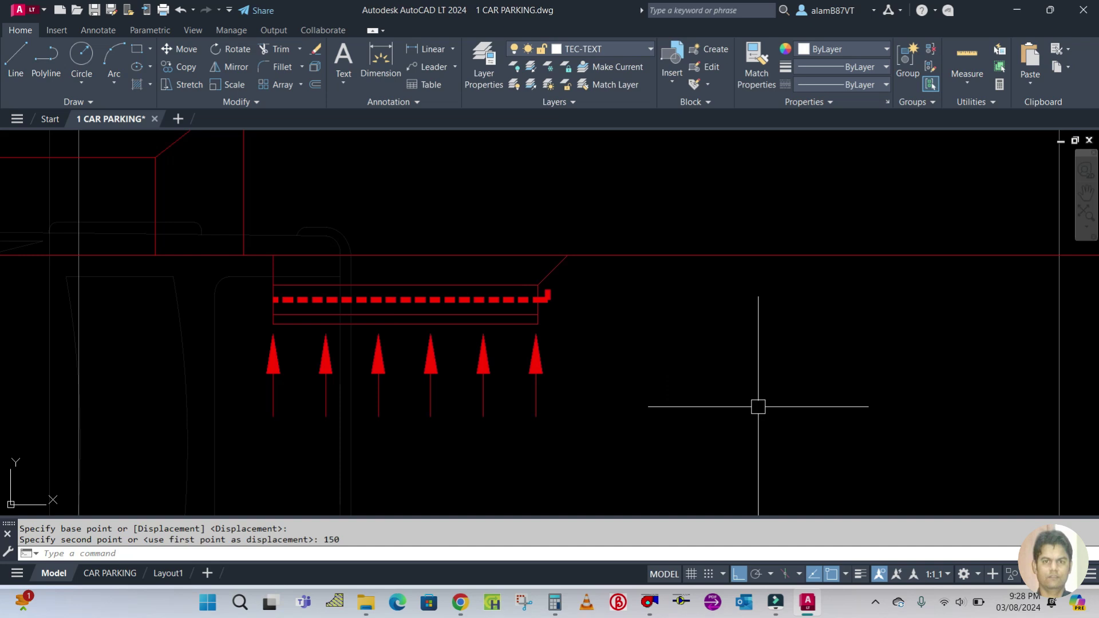
# Save the drawing
pyautogui.scroll(-5, 758, 407)
pyautogui.press('Escape')
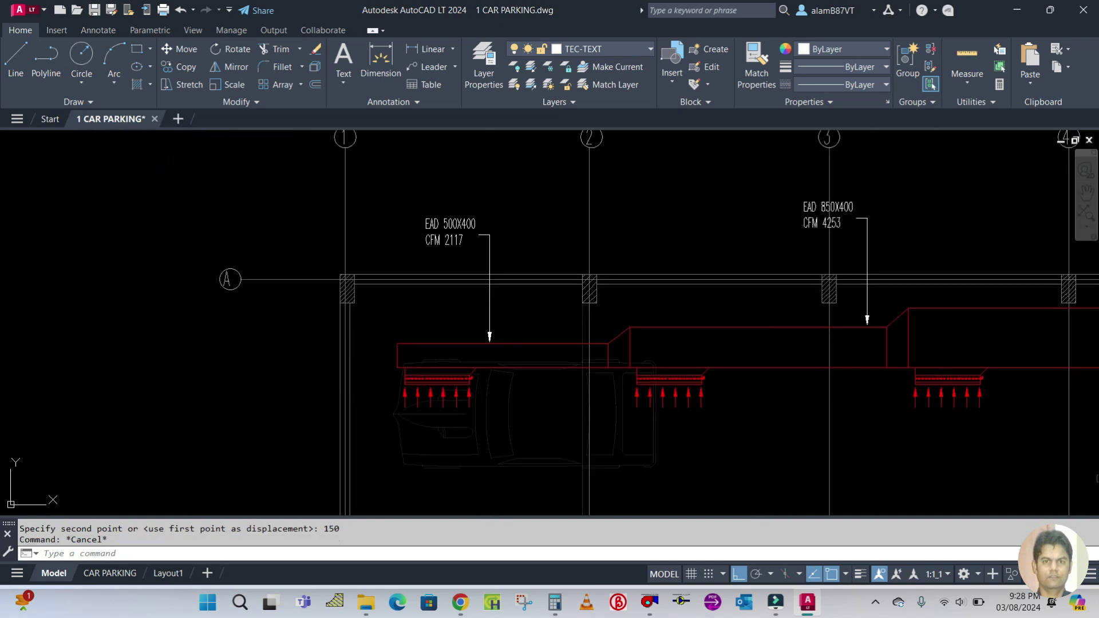
pyautogui.hotkey('ctrl', 's')
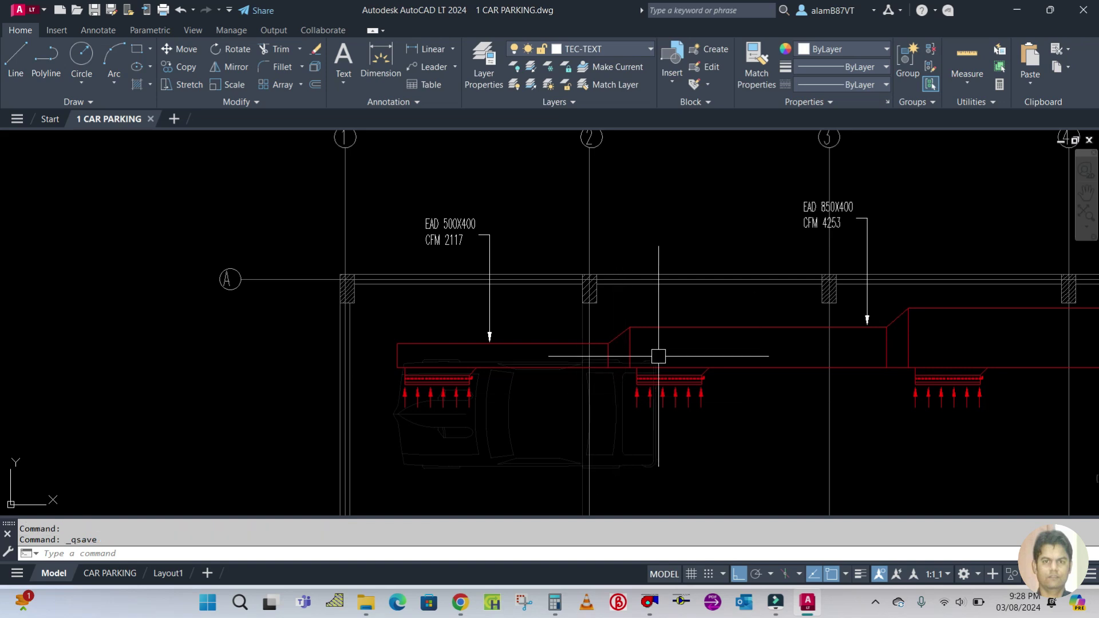
pyautogui.moveTo(722, 439); pyautogui.dragTo(571, 374, button='middle')
pyautogui.scroll(-4, 555, 322)
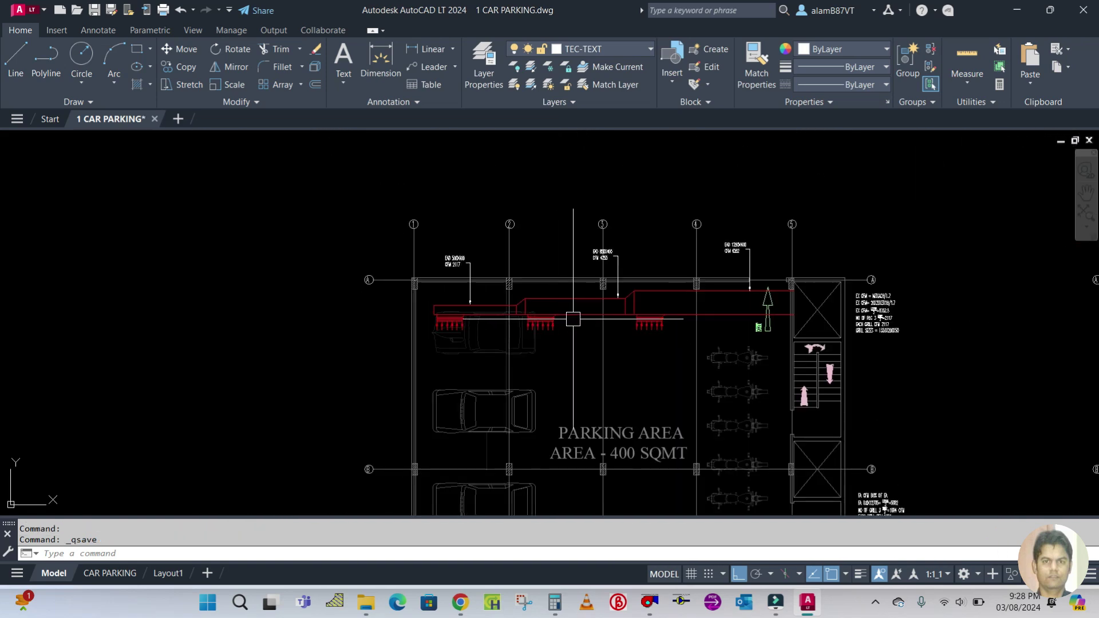
pyautogui.scroll(5, 788, 306)
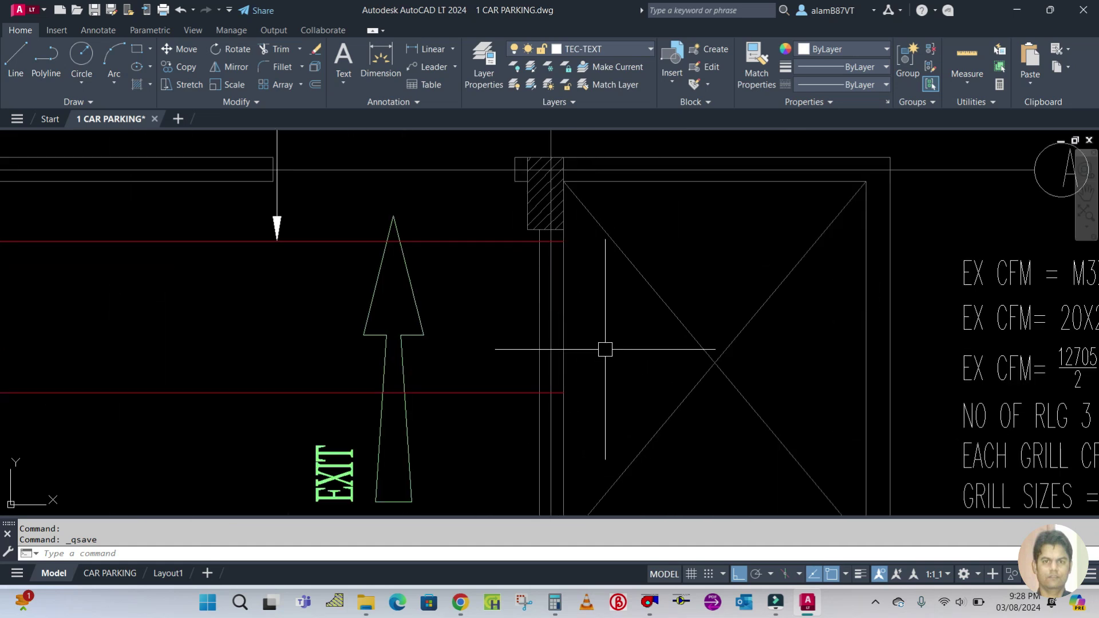
pyautogui.scroll(-4, 609, 287)
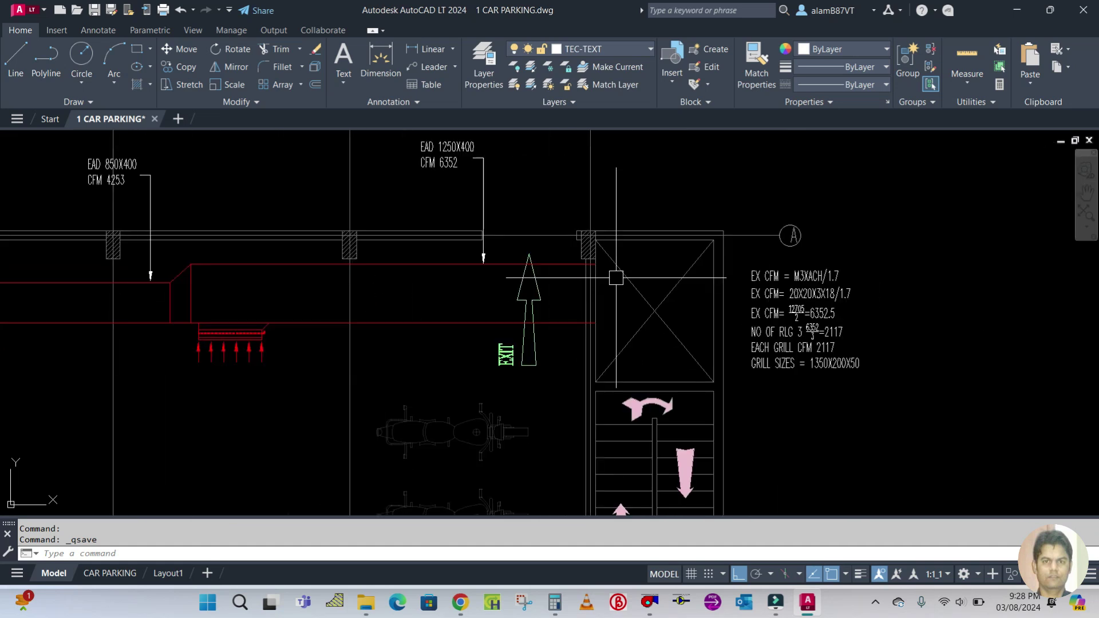
pyautogui.scroll(3, 475, 258)
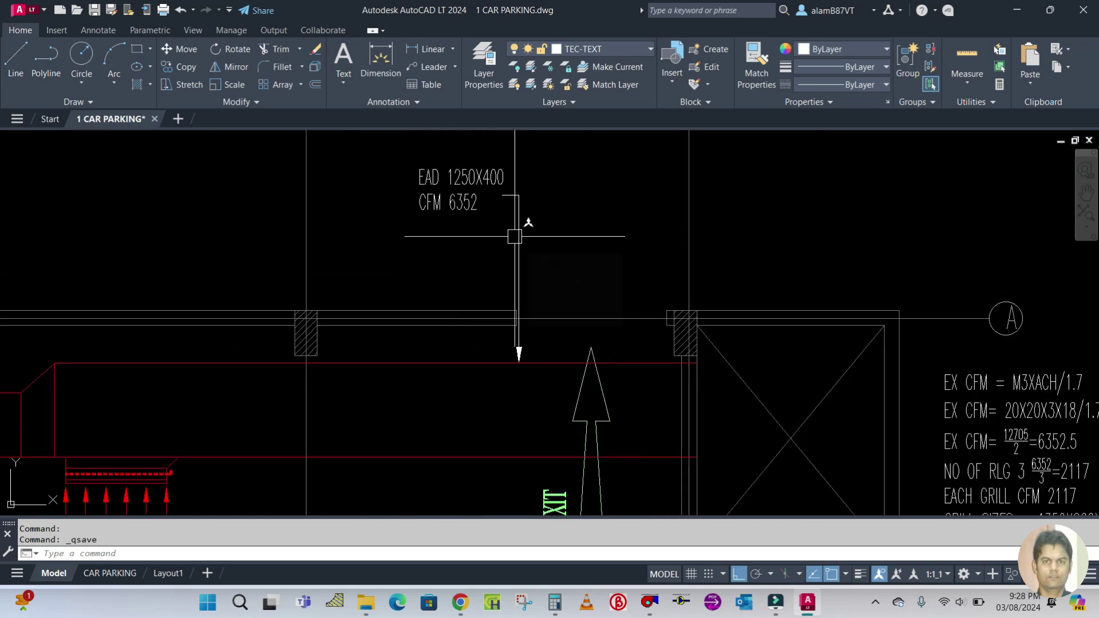
pyautogui.moveTo(484, 443); pyautogui.dragTo(452, 391, button='middle')
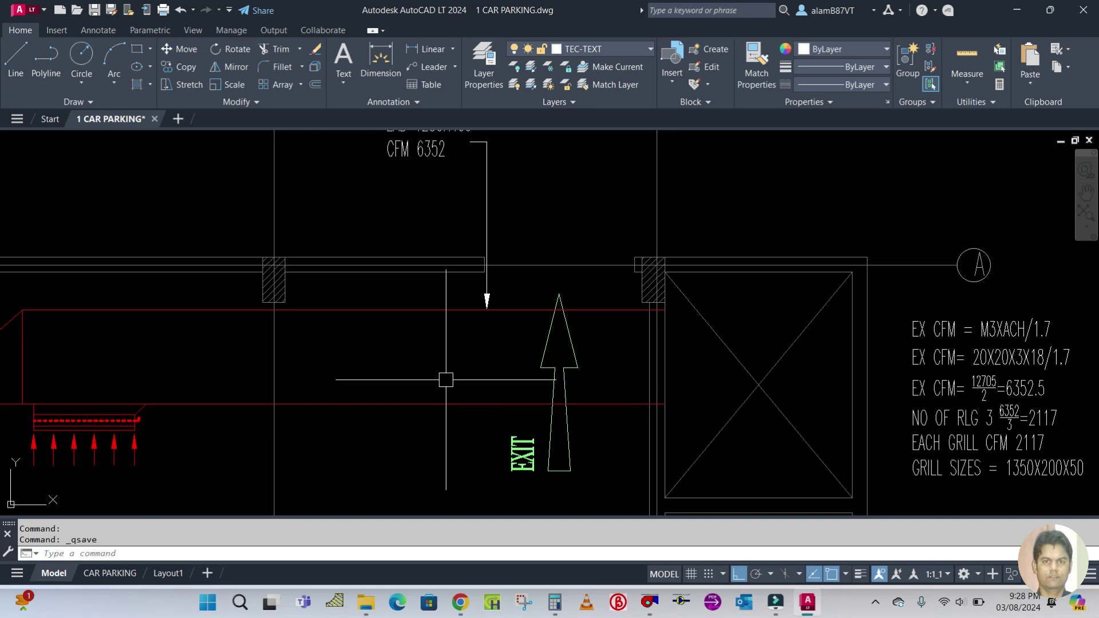
pyautogui.write('c')
pyautogui.press('Return')
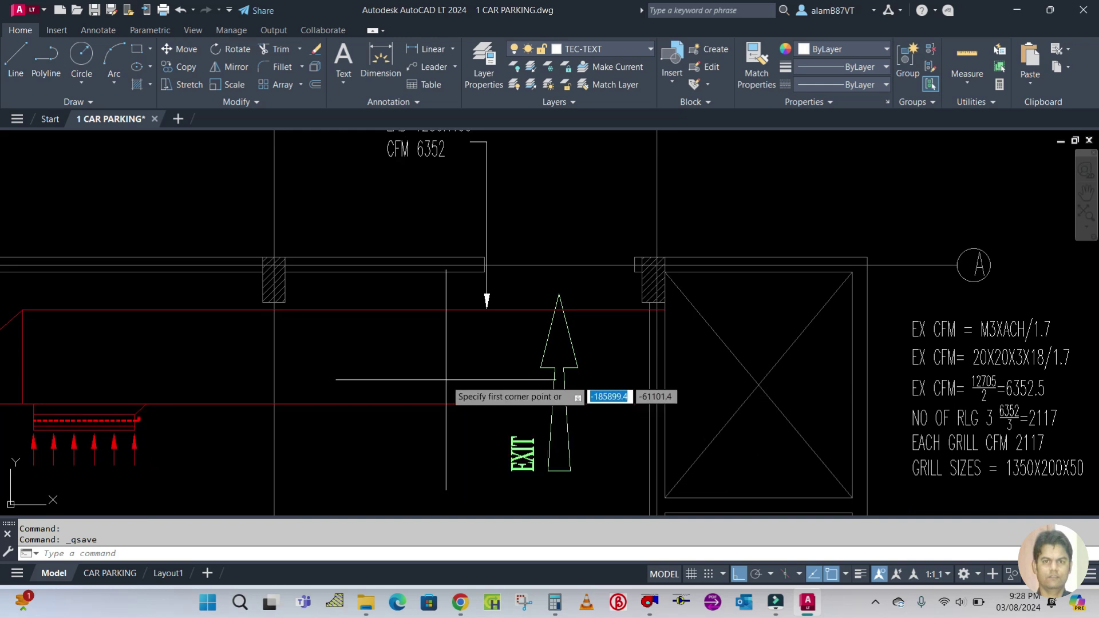
pyautogui.scroll(2, 714, 361)
pyautogui.click(658, 318)
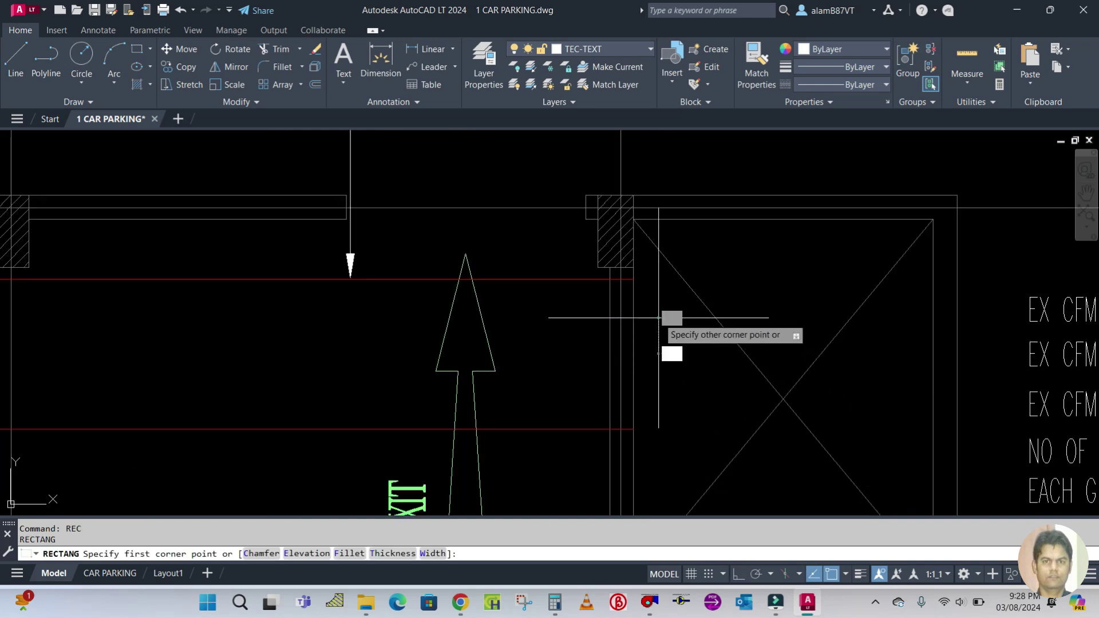
pyautogui.press('Escape')
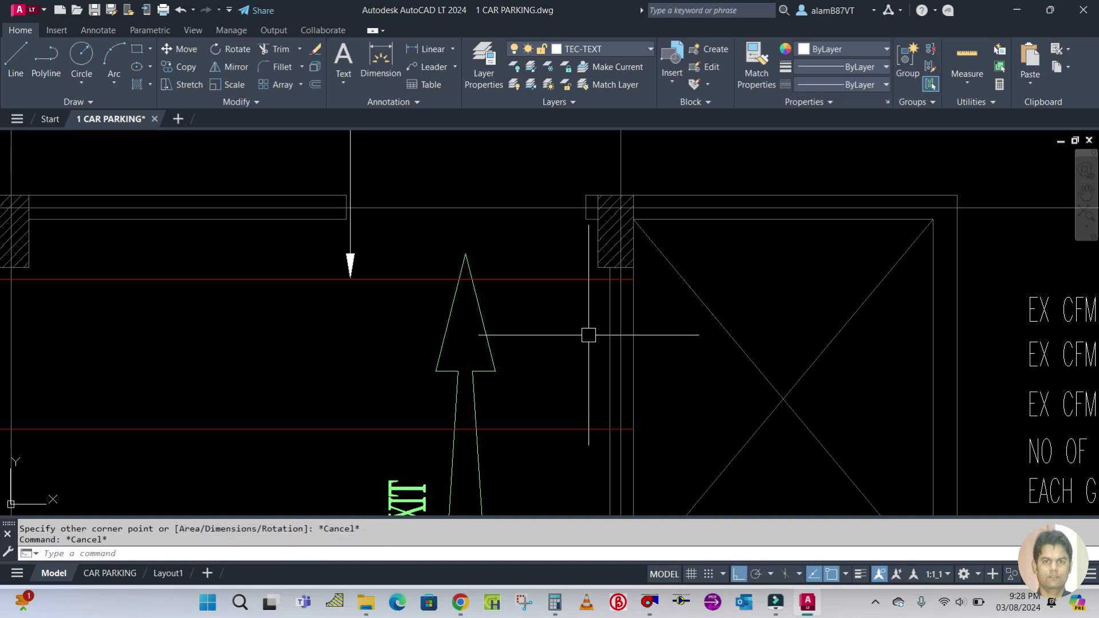
# Make the duct line's EAD layer the current layer
pyautogui.click(550, 280)
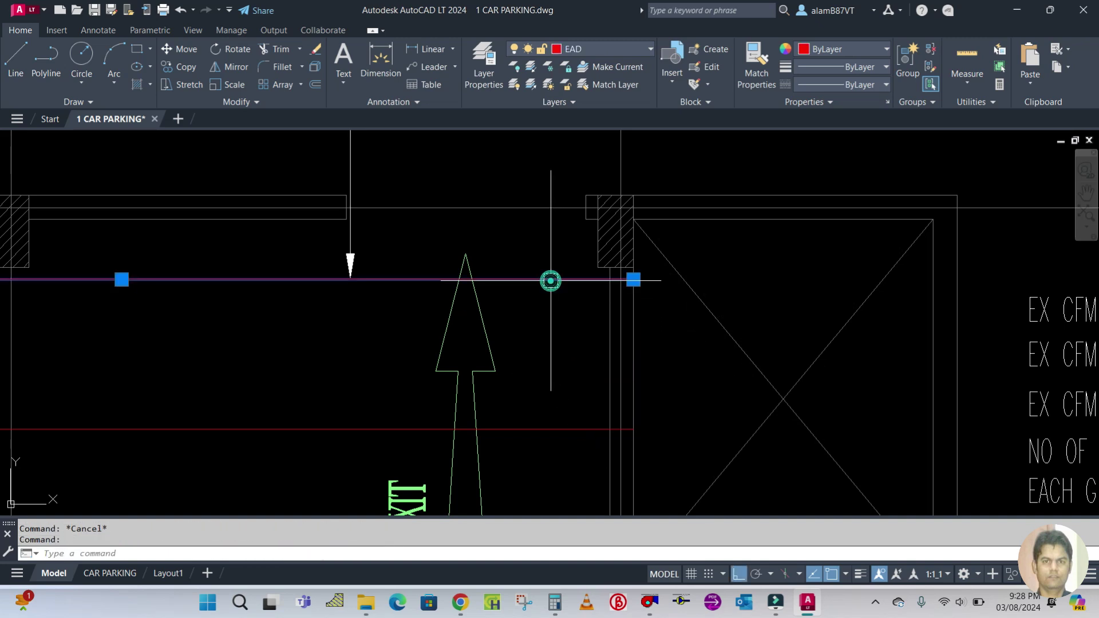
pyautogui.click(602, 68)
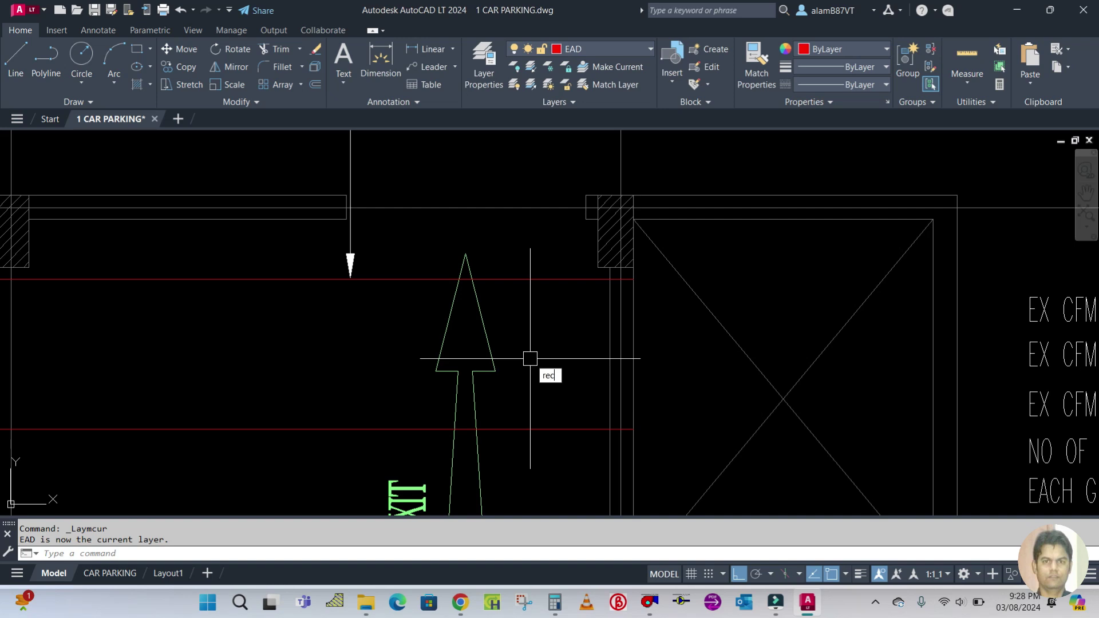
pyautogui.press('Return')
pyautogui.scroll(-4, 545, 341)
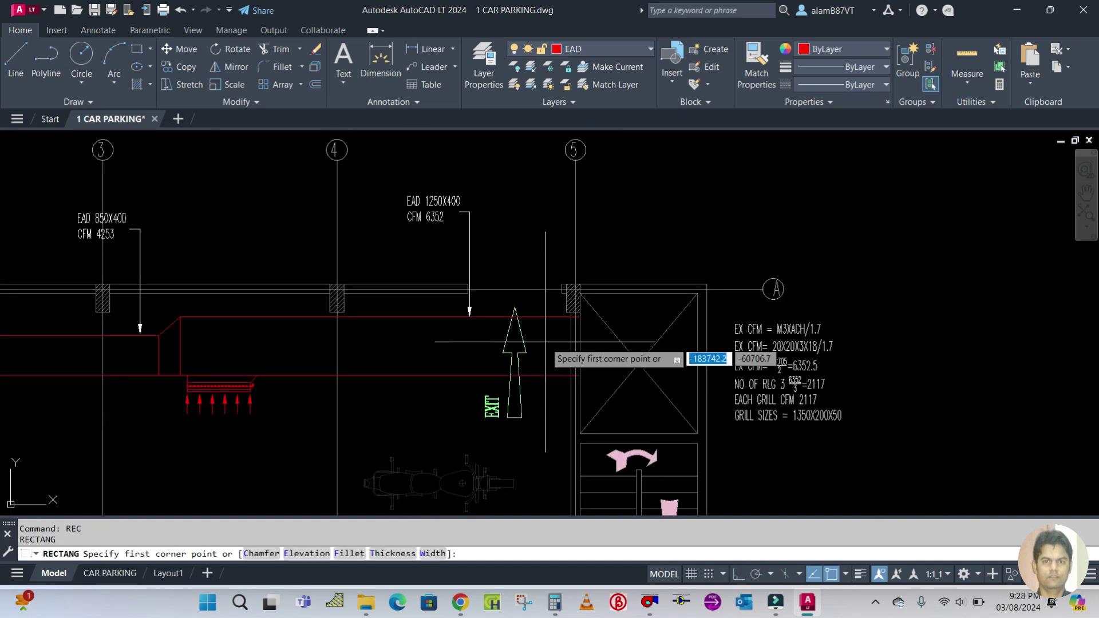
pyautogui.press('Escape')
# Draw a rectangle 1250 long and 400 wide inside the crossed shaft beside the duct's end at grid line 5
pyautogui.write('rec')
pyautogui.press('Return')
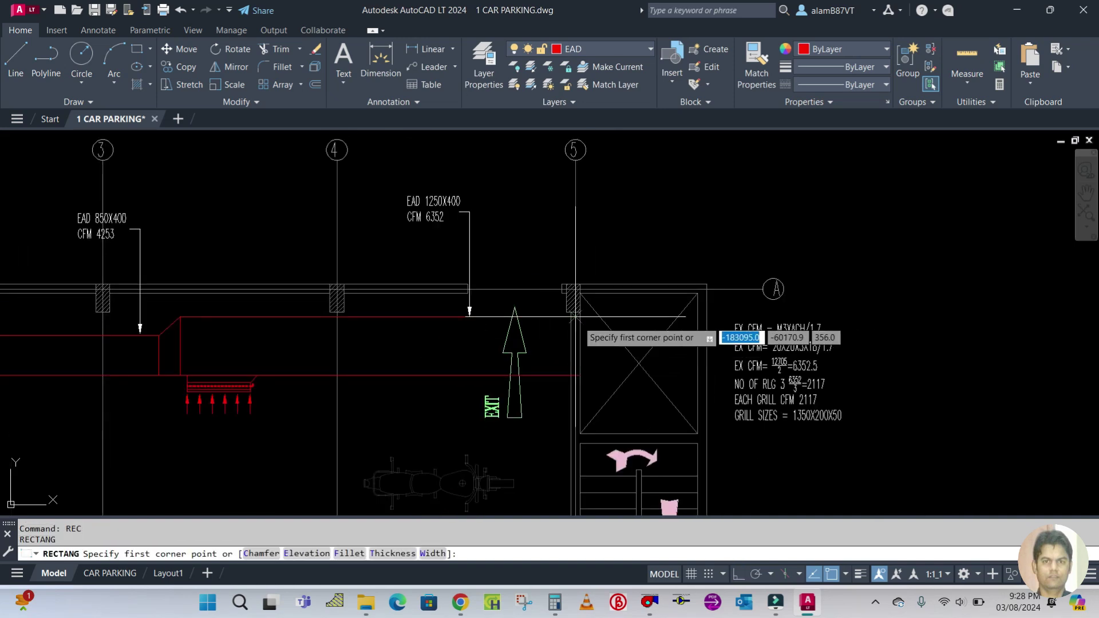
pyautogui.scroll(6, 590, 329)
pyautogui.click(594, 314)
pyautogui.scroll(-2, 629, 392)
pyautogui.scroll(-5, 629, 395)
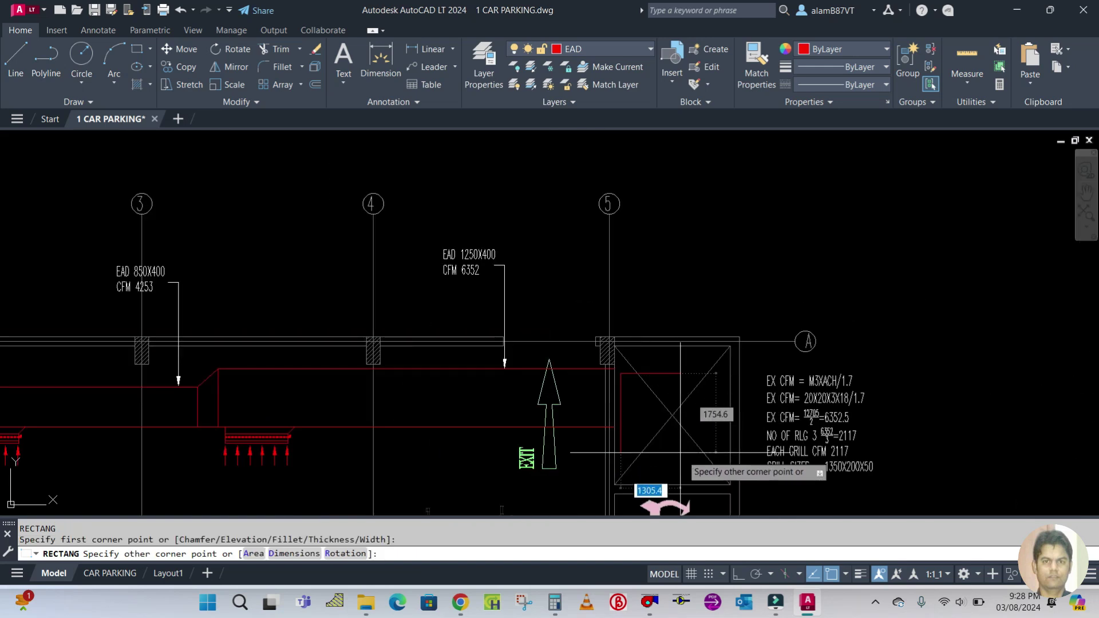
pyautogui.scroll(8, 670, 434)
pyautogui.write('d')
pyautogui.press('Return')
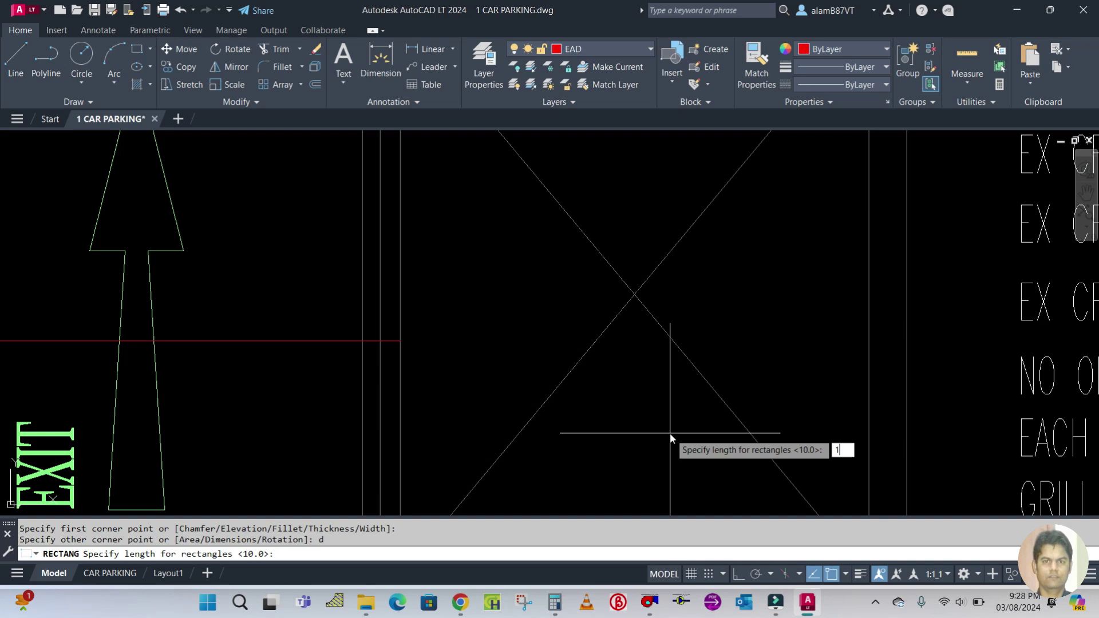
pyautogui.write('1250')
pyautogui.press('Return')
pyautogui.write('4')
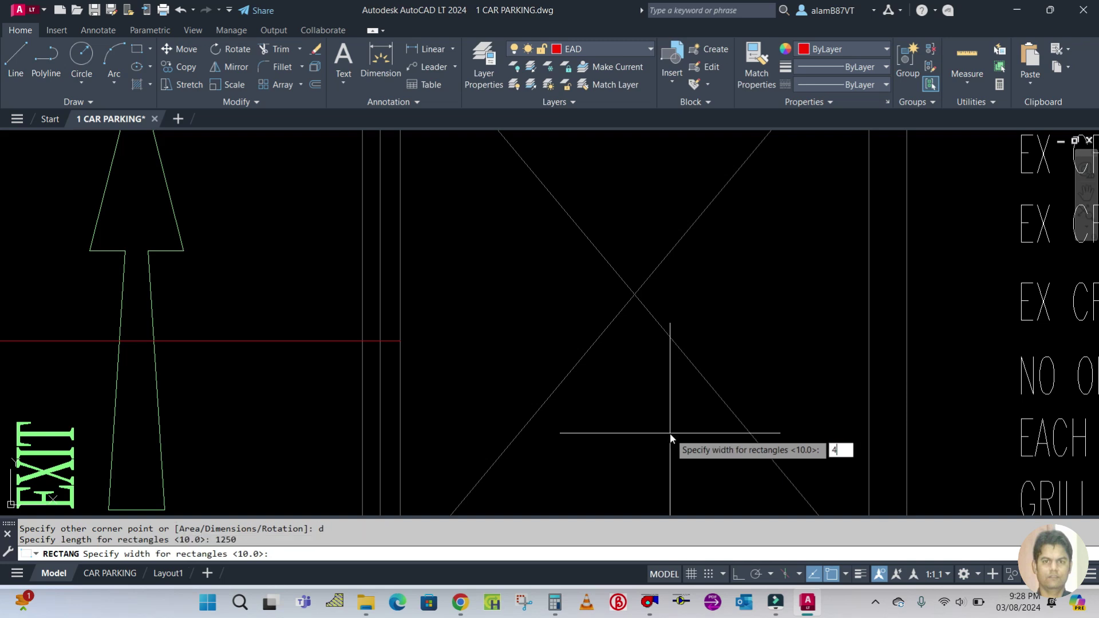
pyautogui.write('00')
pyautogui.press('Return')
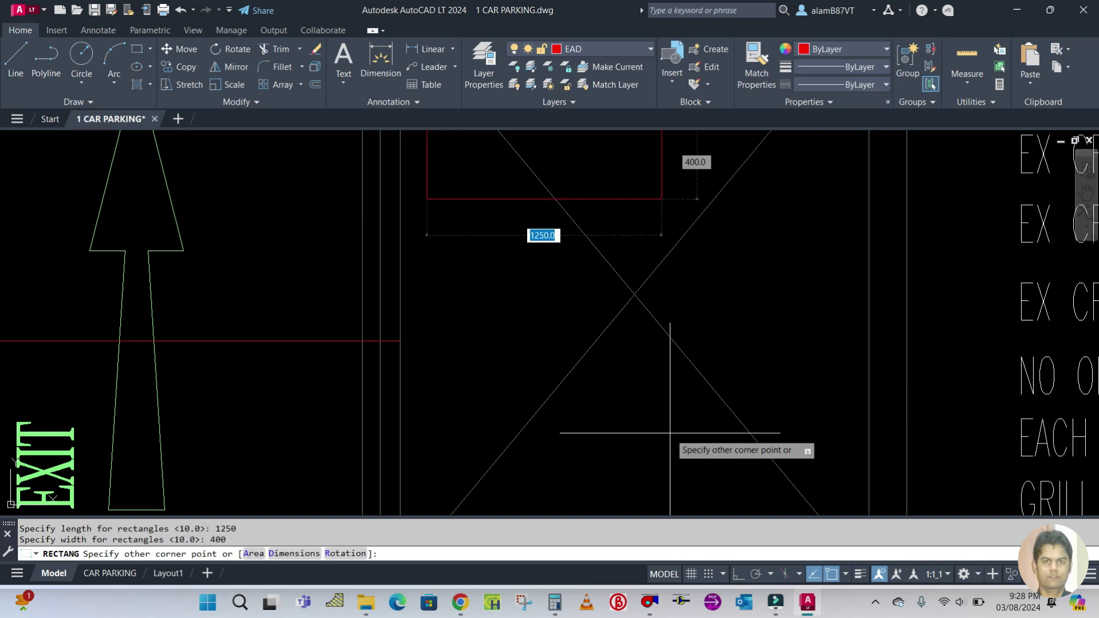
pyautogui.click(670, 433)
# Try to rotate the 1250 by 400 rectangle upright about a point just below its lower edge
pyautogui.scroll(-3, 667, 358)
pyautogui.scroll(3, 647, 282)
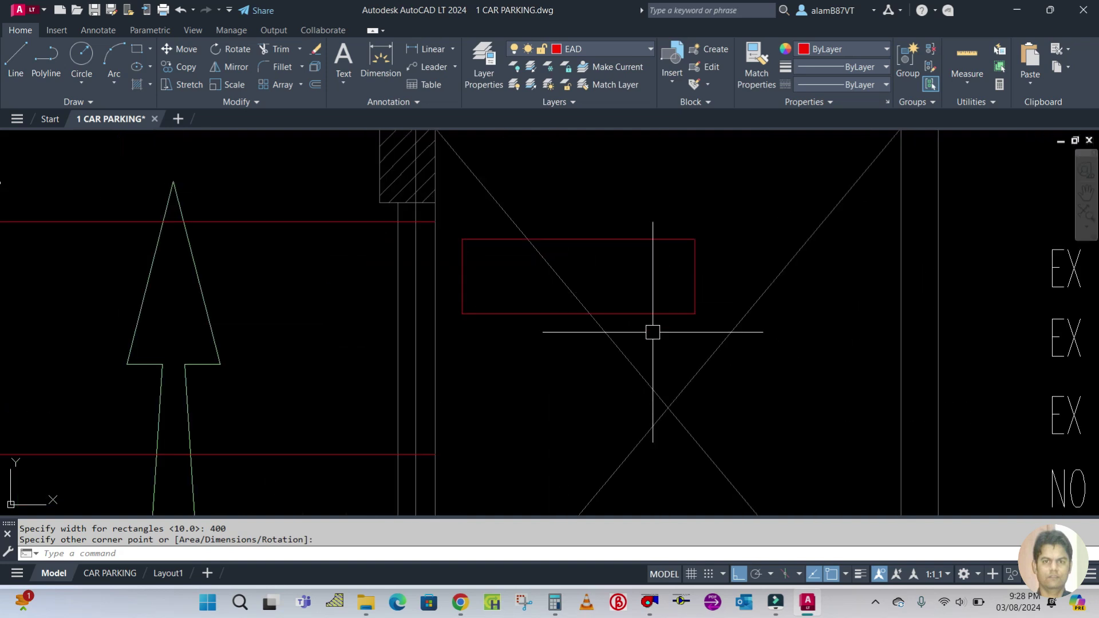
pyautogui.write('ro')
pyautogui.press('Return')
pyautogui.click(658, 313)
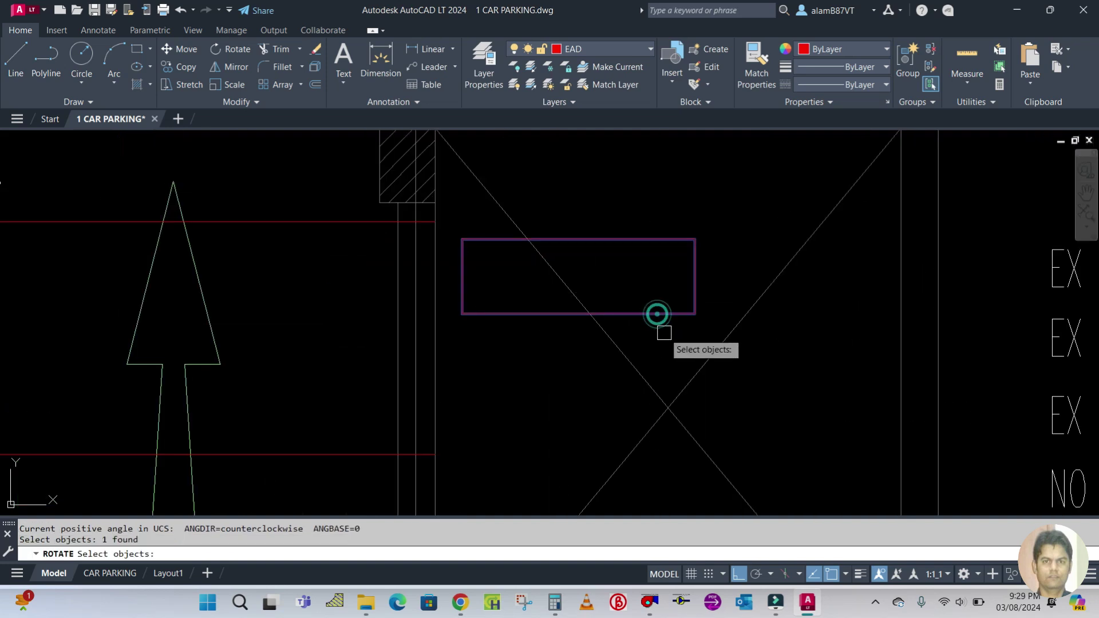
pyautogui.press('Return')
pyautogui.click(666, 333)
pyautogui.click(569, 423)
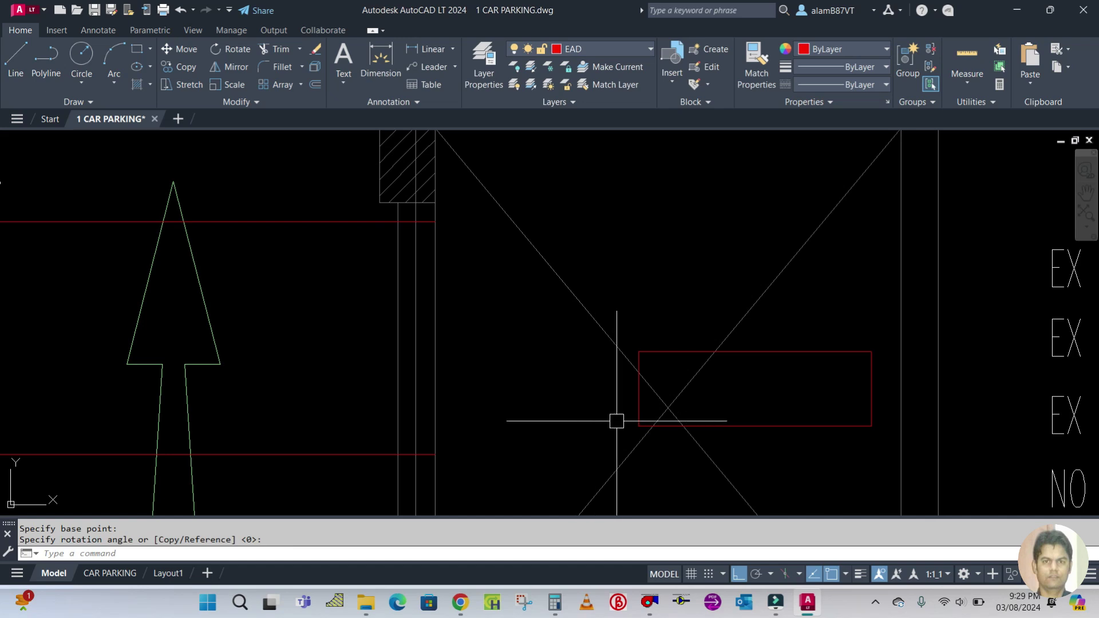
# Rotate the rectangle in the shaft a quarter turn so its long sides run vertically
pyautogui.press('Return')
pyautogui.click(692, 352)
pyautogui.press('Return')
pyautogui.click(675, 317)
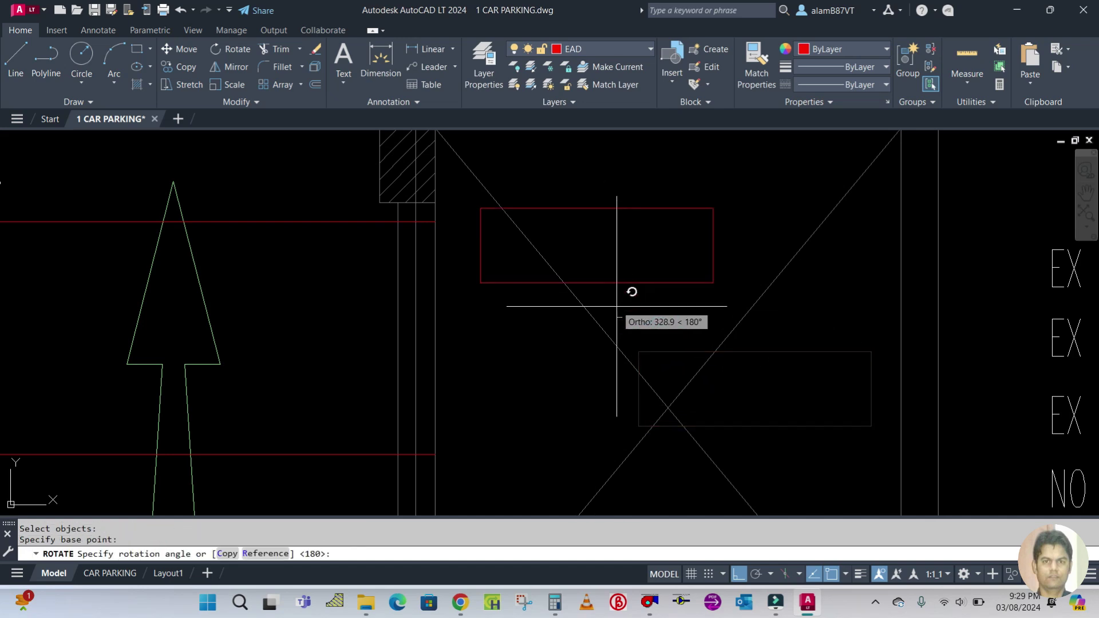
pyautogui.click(608, 388)
pyautogui.press('Escape')
pyautogui.press('Escape')
# Move the upright rectangle by its upper left corner to the end of the duct's upper line at the shaft wall
pyautogui.scroll(-5, 617, 269)
pyautogui.scroll(5, 586, 303)
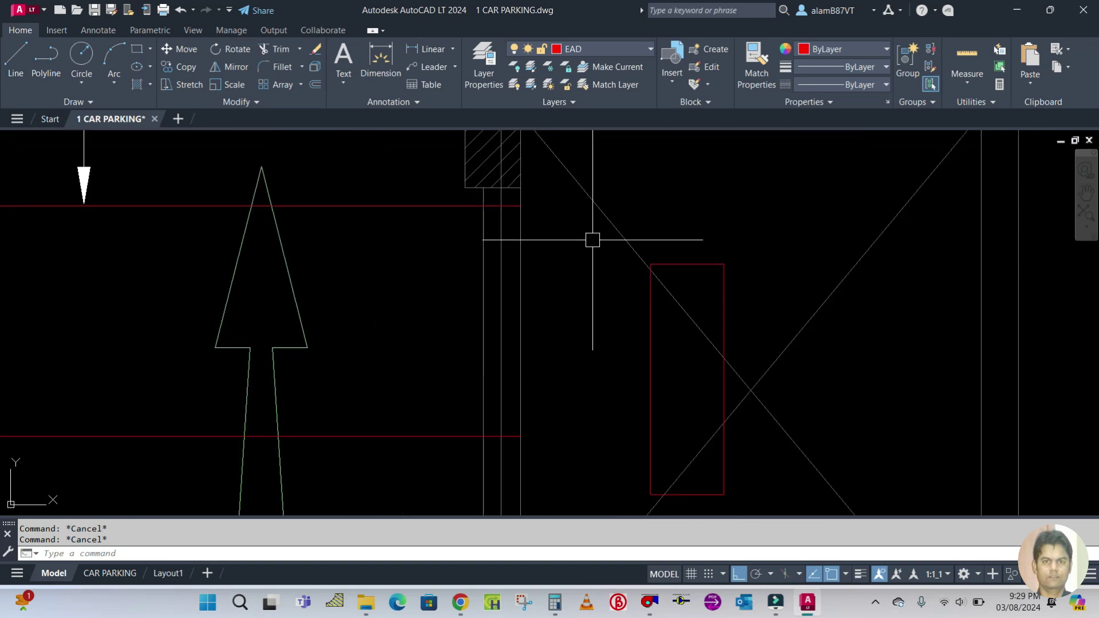
pyautogui.write('m')
pyautogui.press('Return')
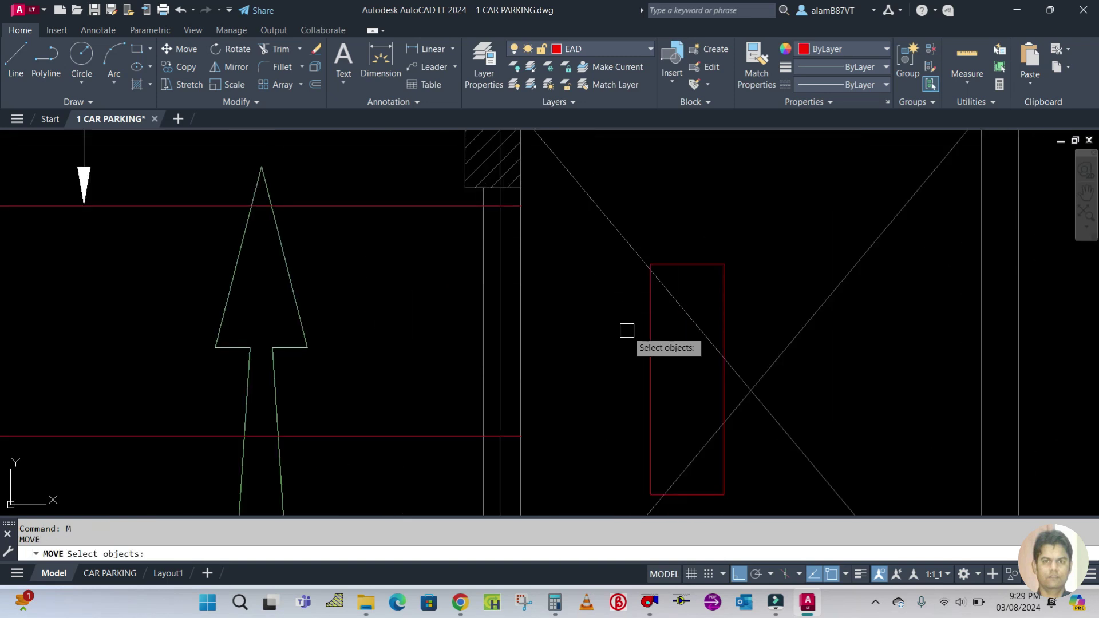
pyautogui.click(649, 370)
pyautogui.scroll(3, 655, 257)
pyautogui.press('Return')
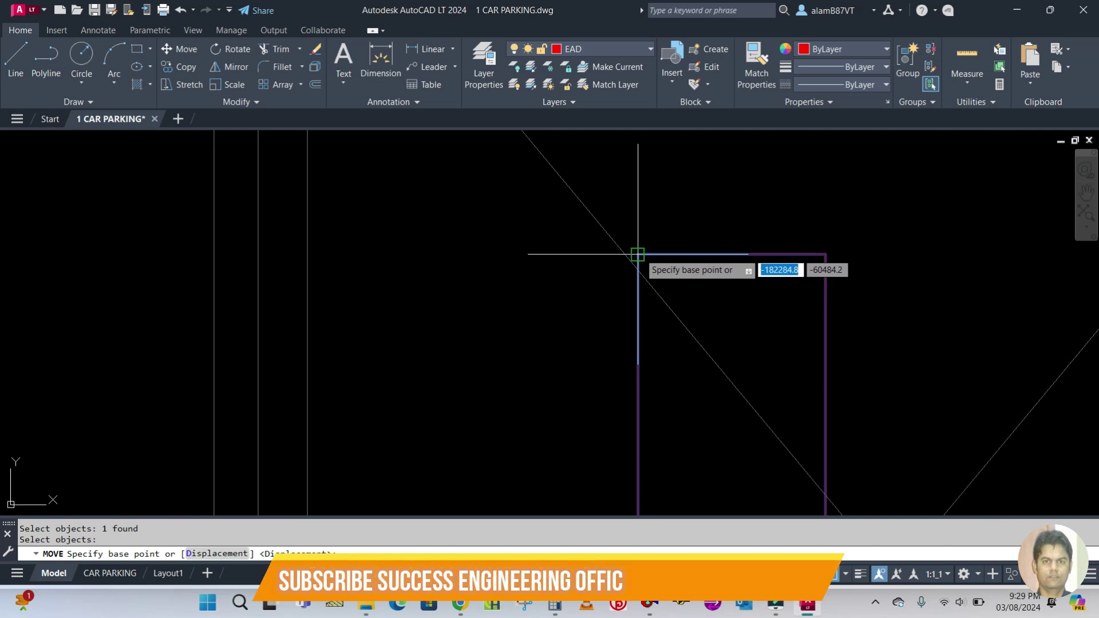
pyautogui.click(638, 255)
pyautogui.scroll(-3, 638, 255)
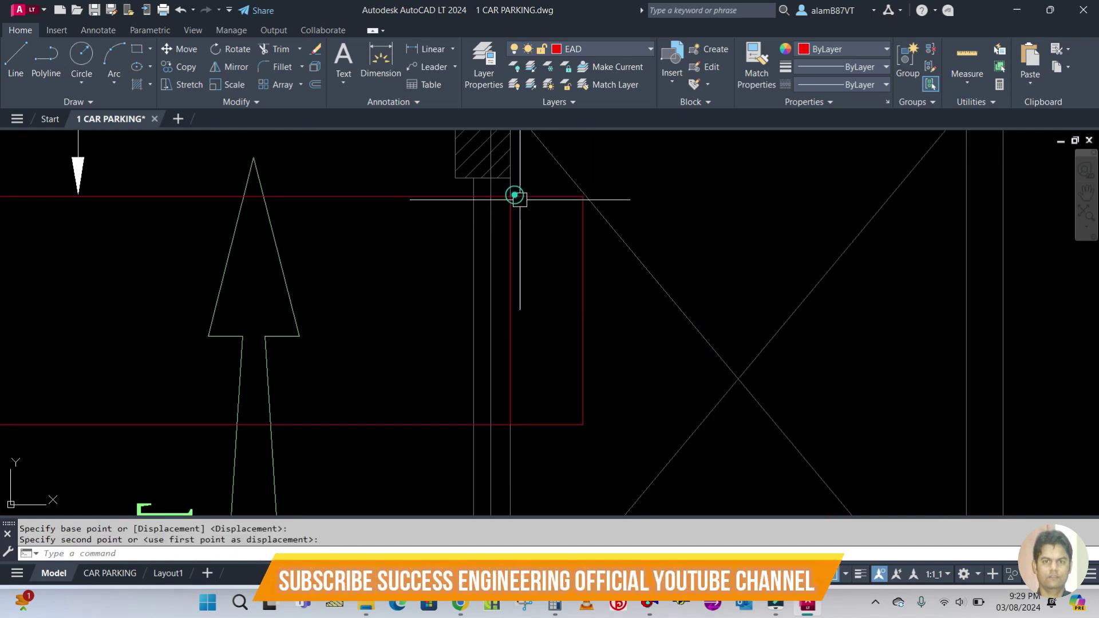
pyautogui.press('Escape')
pyautogui.press('Escape')
# Move the upright 1250 by 400 riser rectangle 200 horizontally into the shaft, away from the shaft wall
pyautogui.scroll(-5, 602, 302)
pyautogui.scroll(4, 601, 309)
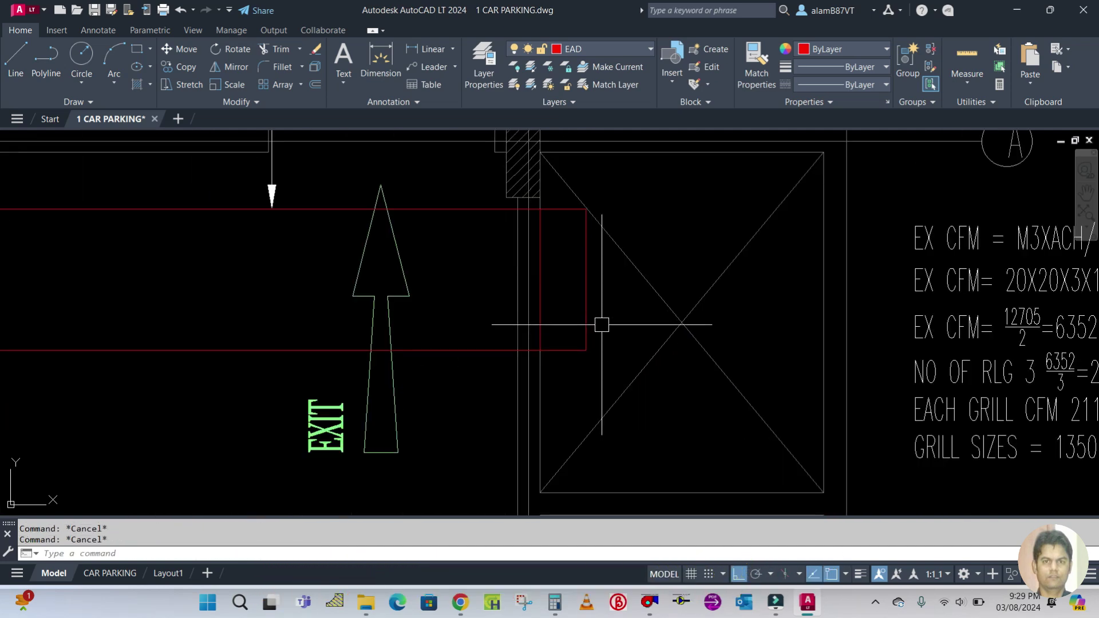
pyautogui.write('m')
pyautogui.press('Return')
pyautogui.click(573, 350)
pyautogui.scroll(2, 566, 372)
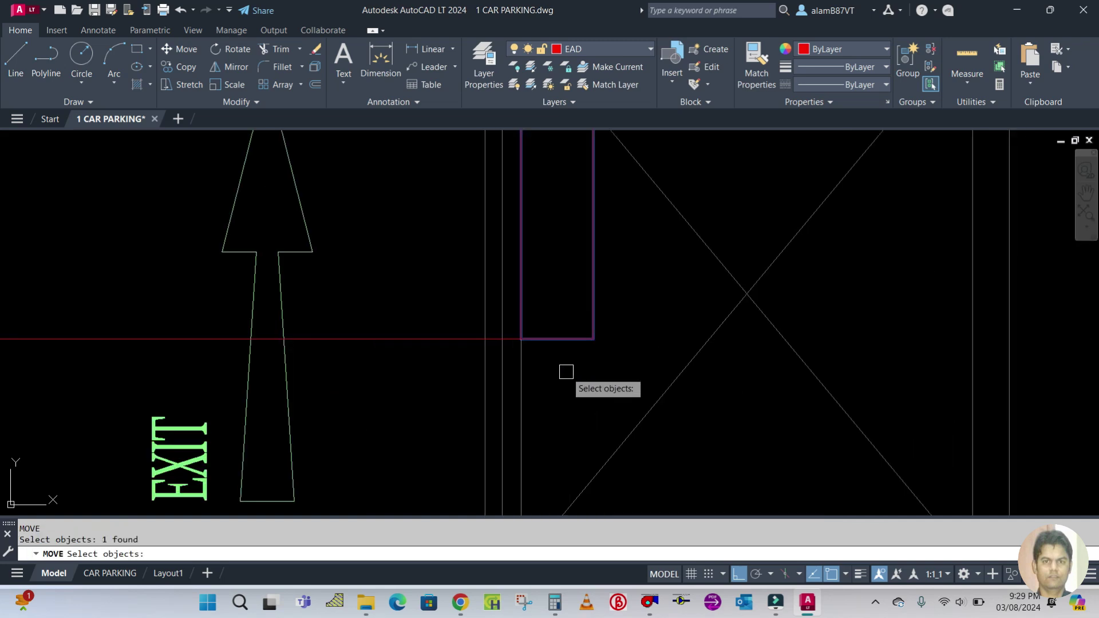
pyautogui.press('Return')
pyautogui.click(560, 374)
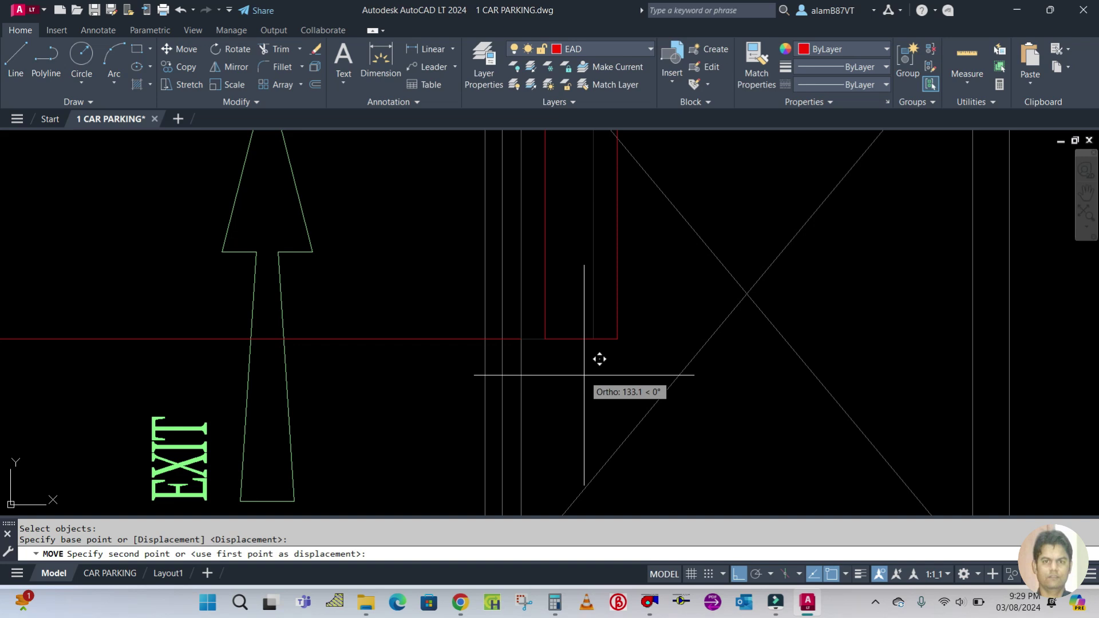
pyautogui.write('200')
pyautogui.press('Return')
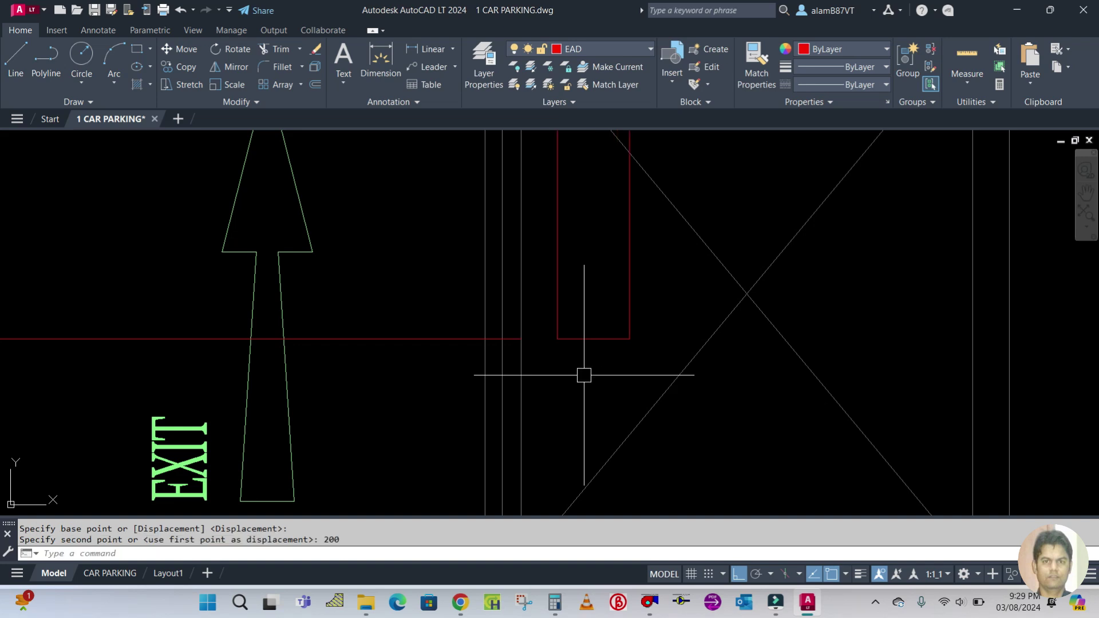
# Draw a diagonal line in the riser rectangle from its upper right corner down to its lower edge near the left corner
pyautogui.scroll(-1, 584, 375)
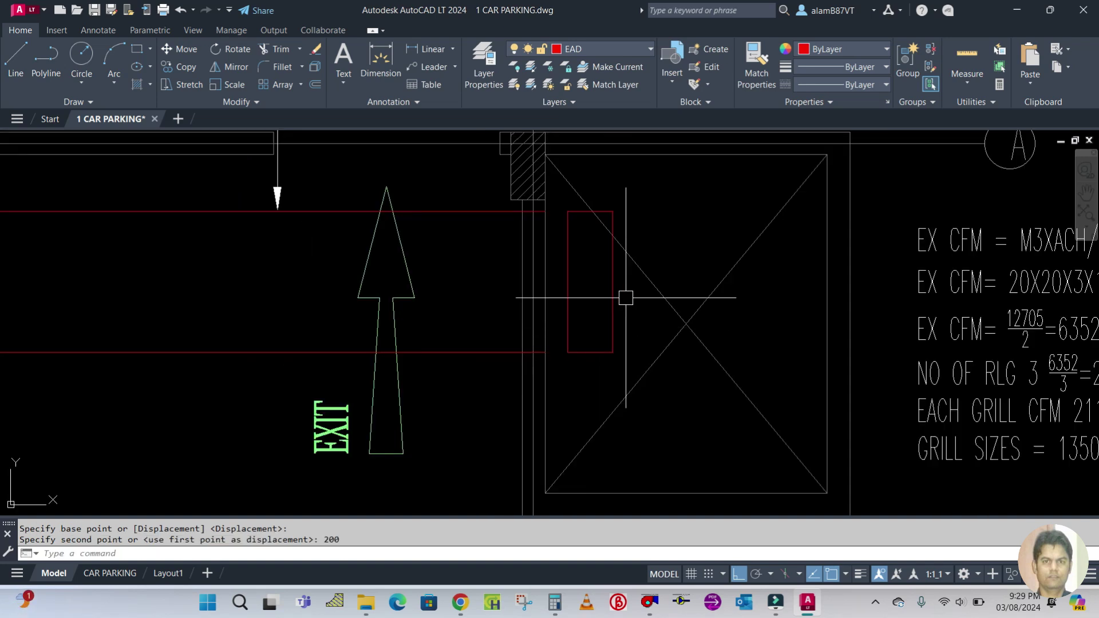
pyautogui.write('l')
pyautogui.press('Return')
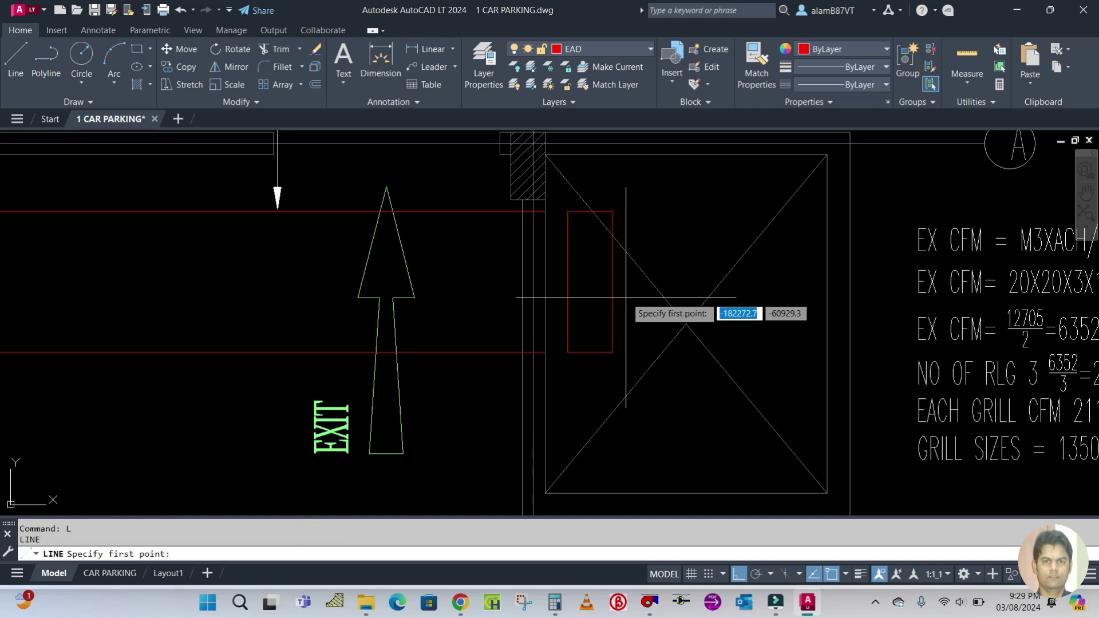
pyautogui.click(612, 211)
pyautogui.click(572, 351)
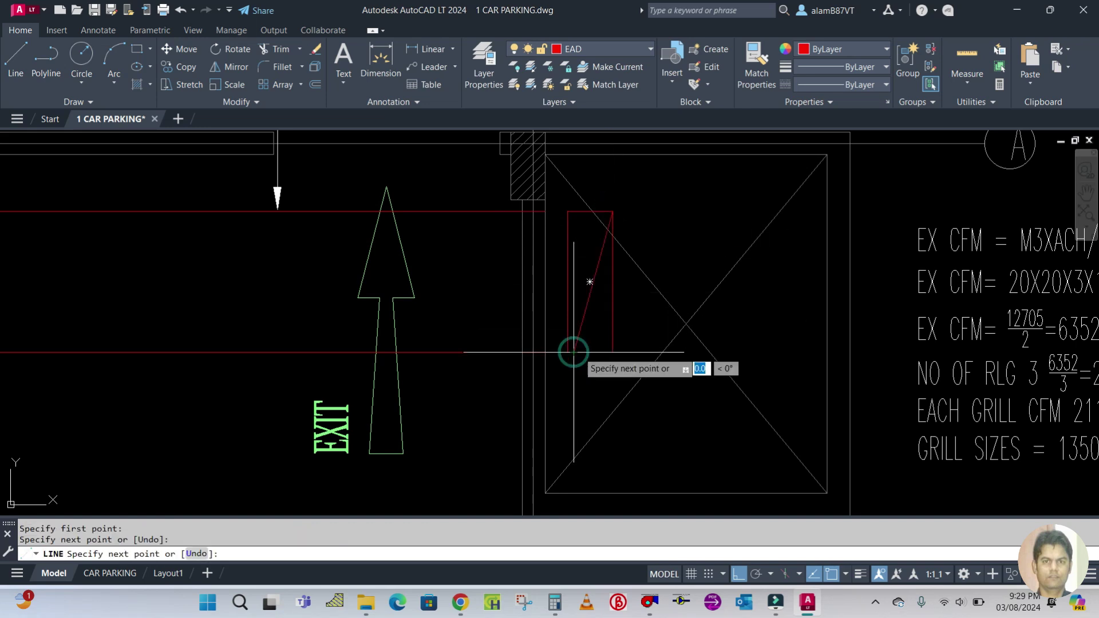
pyautogui.press('Return')
# Stretch the diagonal line's lower end to the riser rectangle's lower left corner
pyautogui.scroll(4, 606, 354)
pyautogui.click(571, 322)
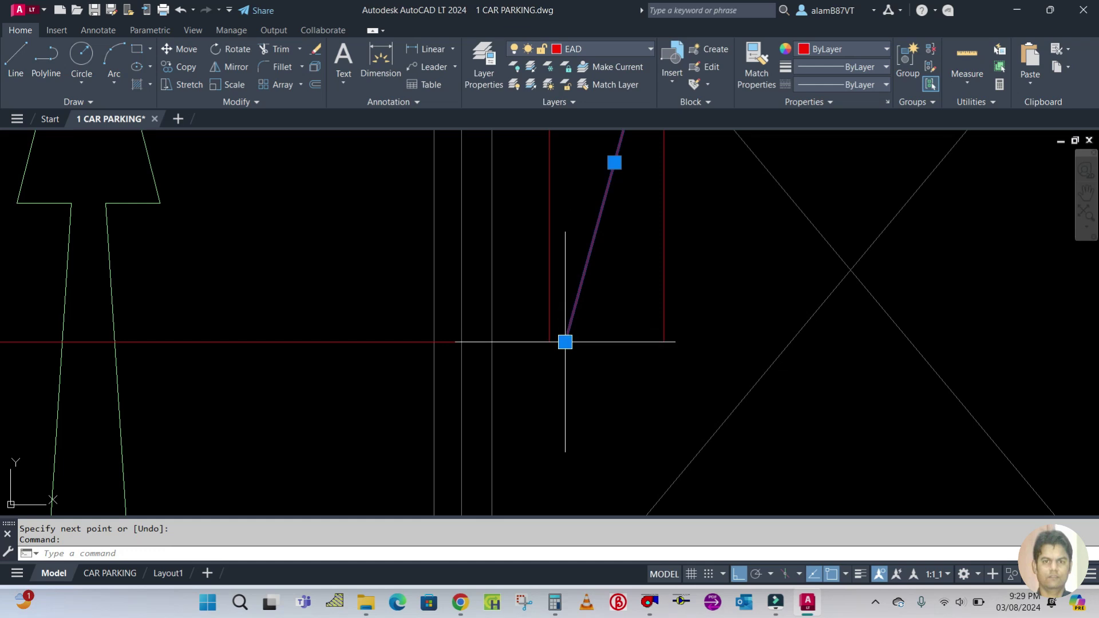
pyautogui.click(564, 342)
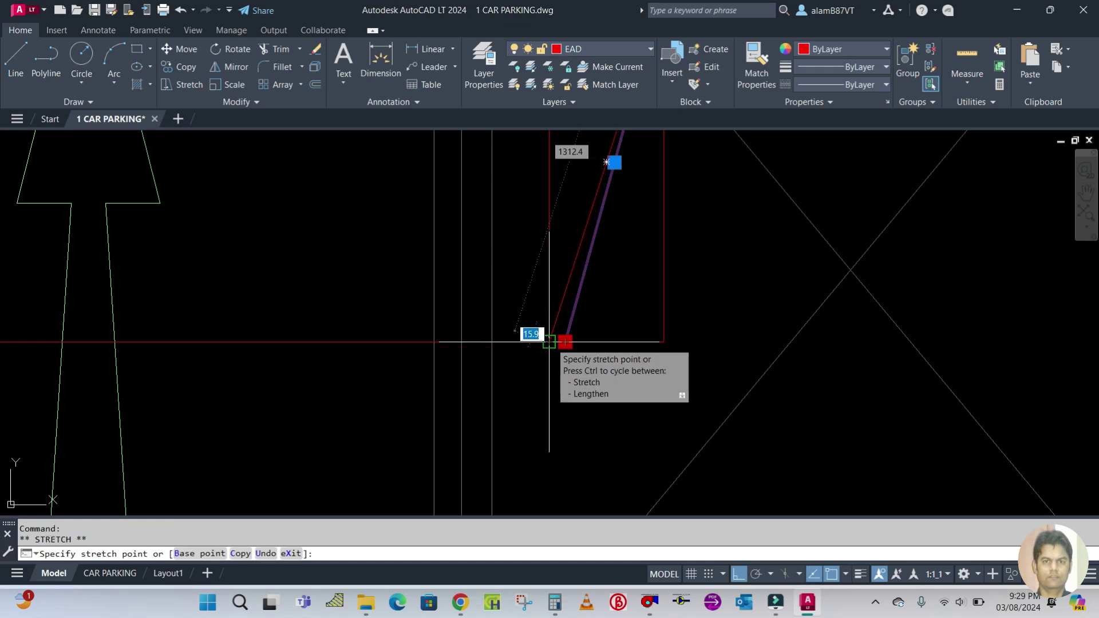
pyautogui.press('Escape')
pyautogui.scroll(-5, 515, 367)
pyautogui.scroll(5, 585, 325)
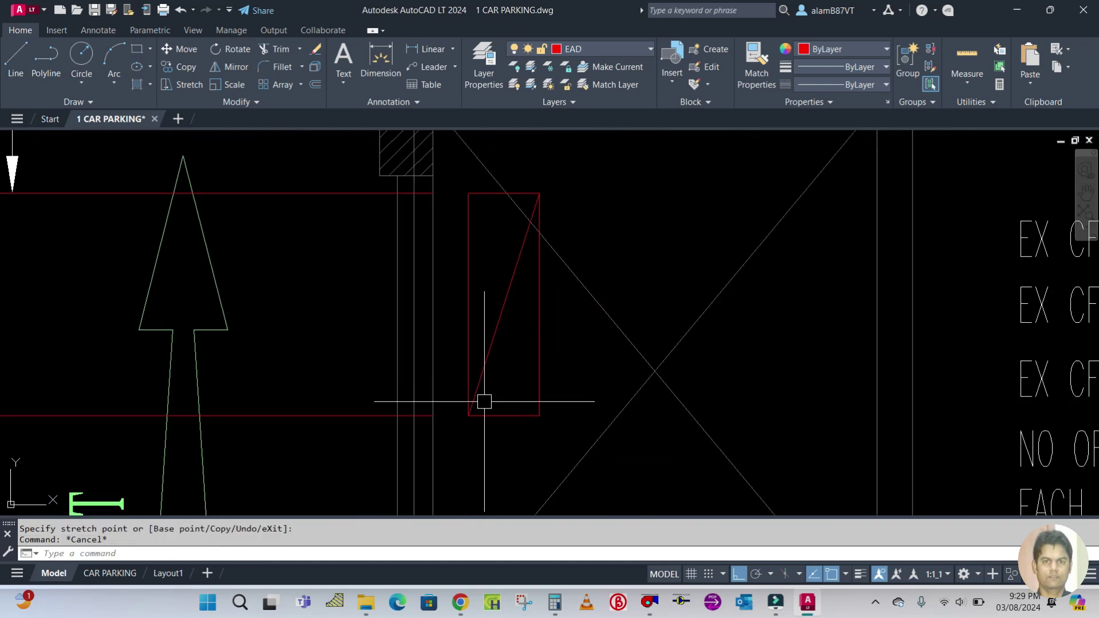
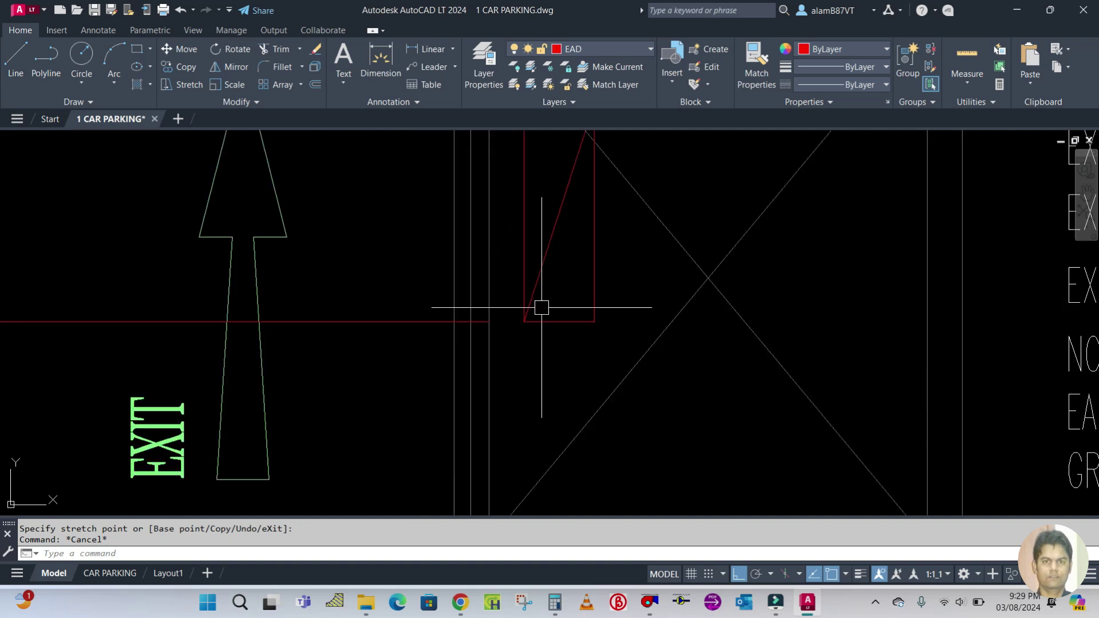
# Extend the duct's lower and upper lines to the riser rectangle and save the drawing
pyautogui.press('Return')
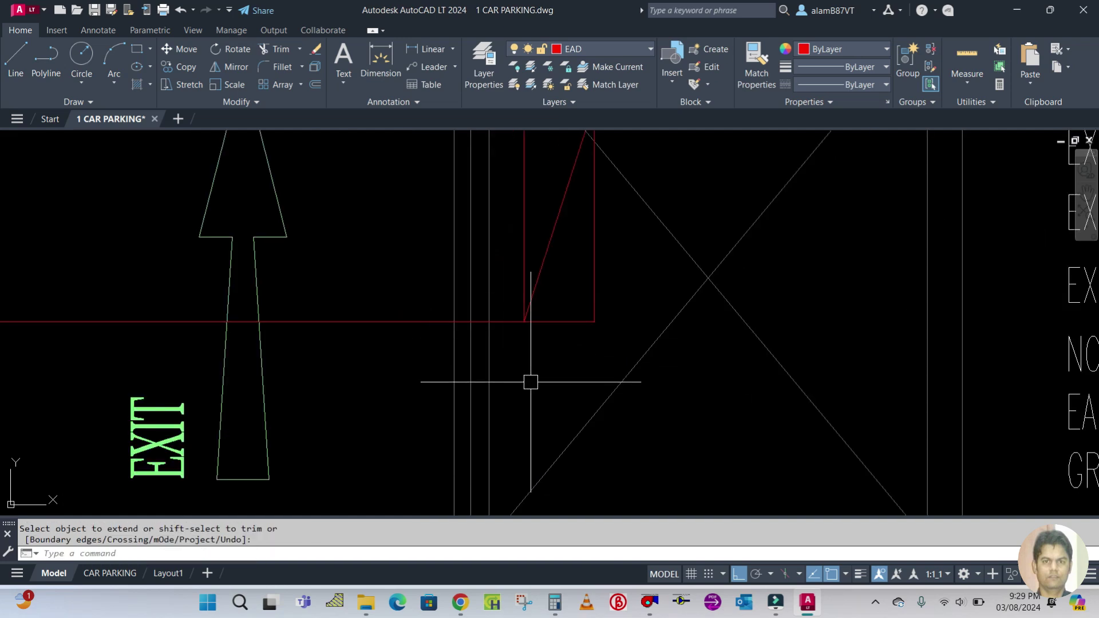
pyautogui.press('Escape')
pyautogui.scroll(-6, 518, 321)
pyautogui.scroll(6, 498, 321)
pyautogui.press('Return')
pyautogui.click(433, 310)
pyautogui.press('Escape')
pyautogui.scroll(-8, 584, 280)
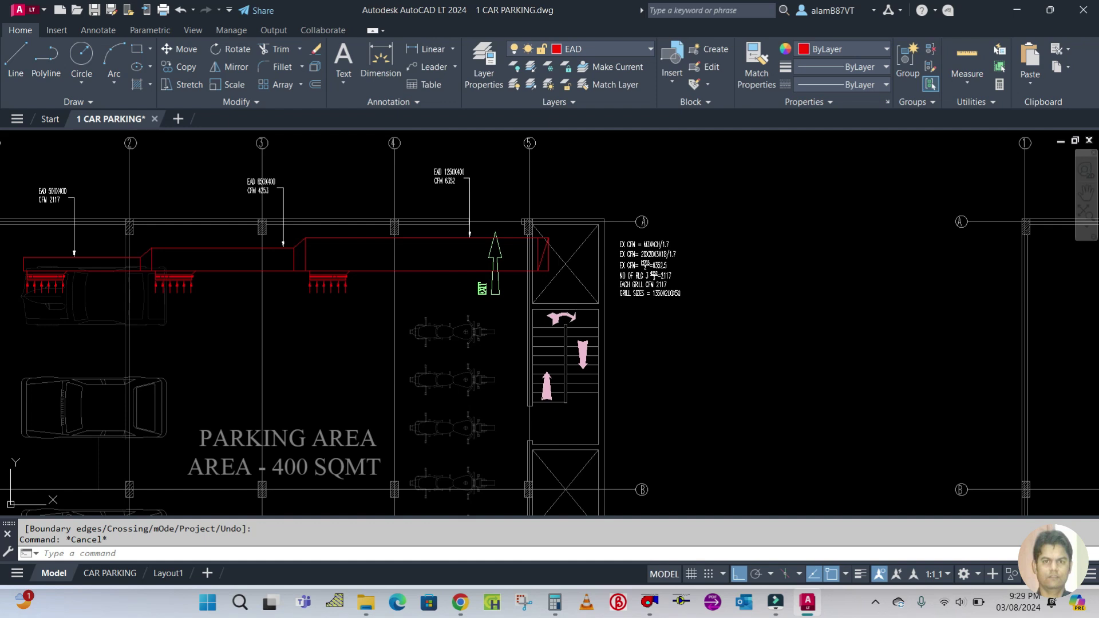
pyautogui.hotkey('ctrl', 's')
# Make the duct label leader's layer TEC-TEXT current and draw a horizontal leader about 660 long pointing at the riser's right edge
pyautogui.scroll(4, 568, 229)
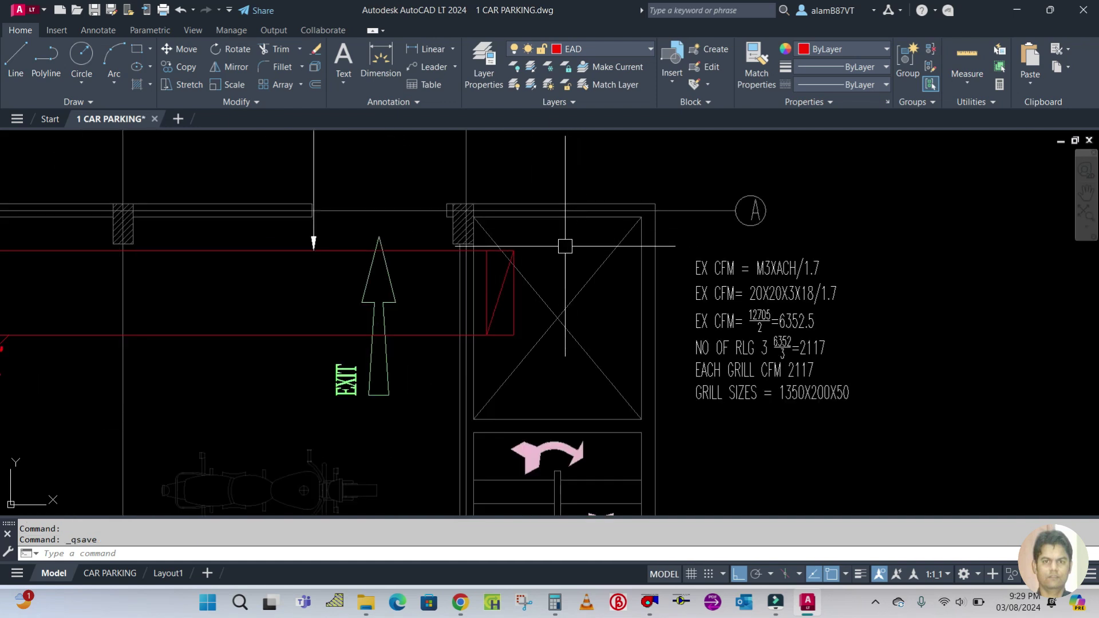
pyautogui.rightClick(565, 248)
pyautogui.press('Escape')
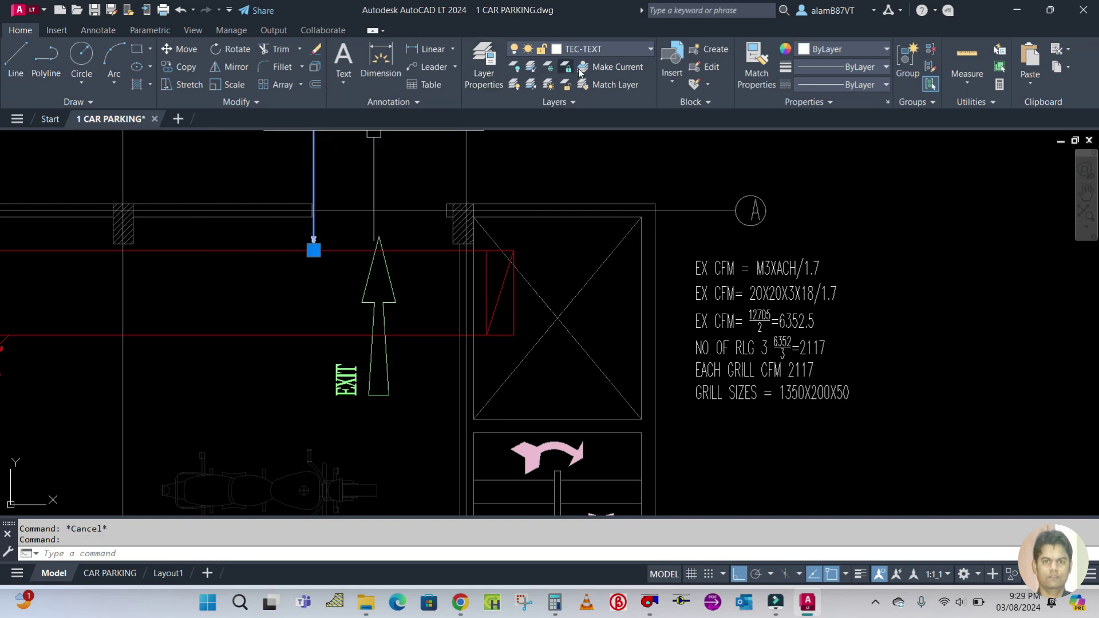
pyautogui.press('Escape')
pyautogui.write('LE')
pyautogui.press('Return')
pyautogui.scroll(3, 535, 295)
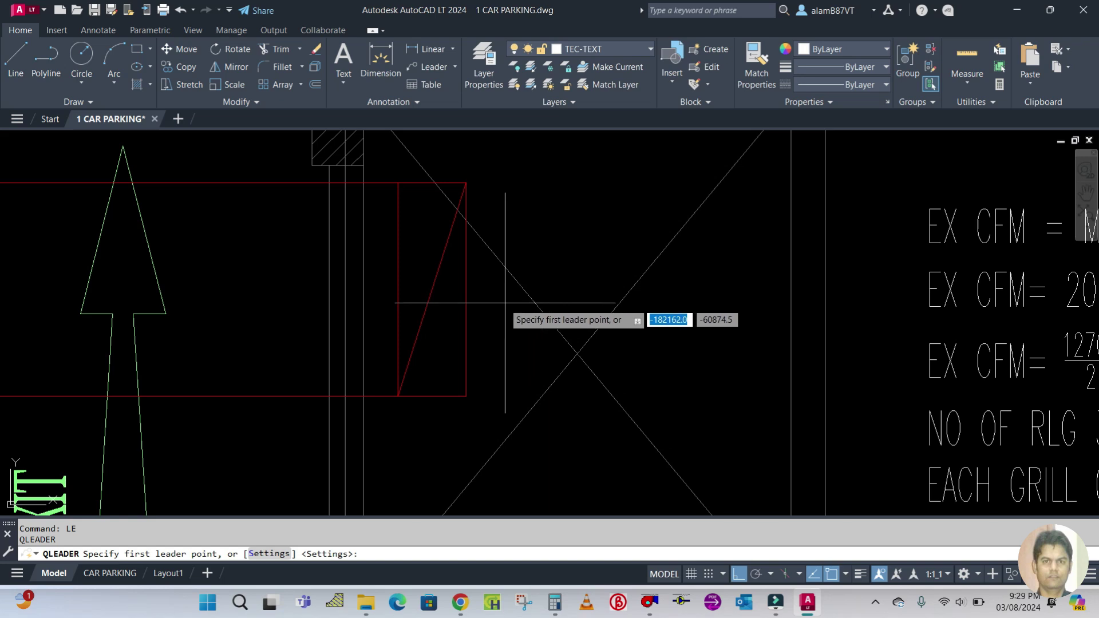
pyautogui.click(466, 294)
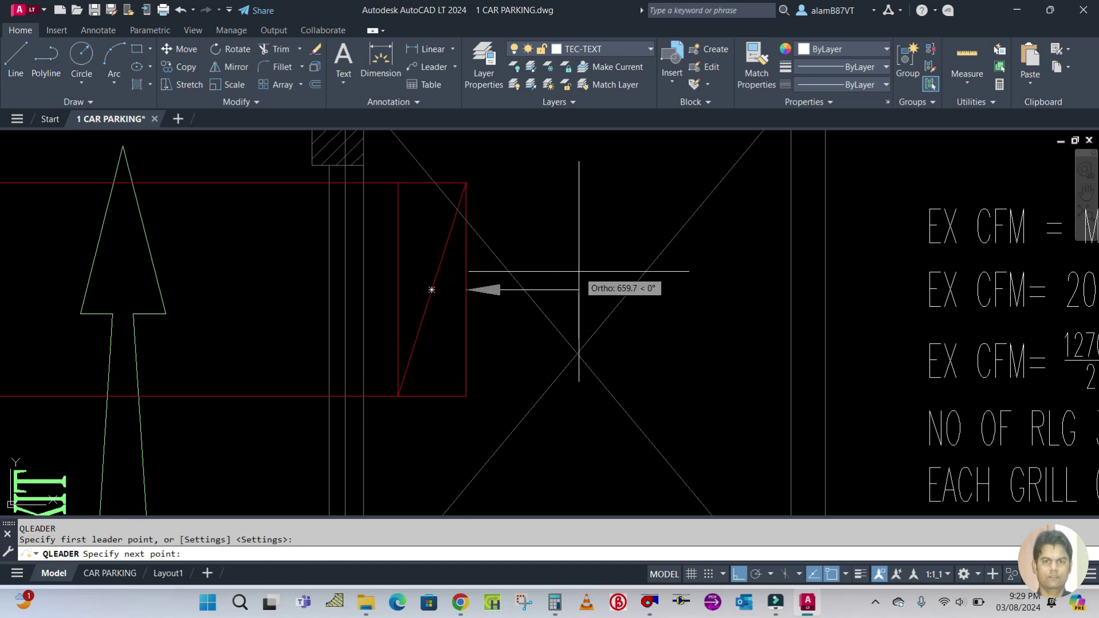
pyautogui.press('Escape')
# Copy the EAD 1250X400 CFM 6352 label to the space above the shaft near grid line 5
pyautogui.scroll(-5, 608, 247)
pyautogui.write('c')
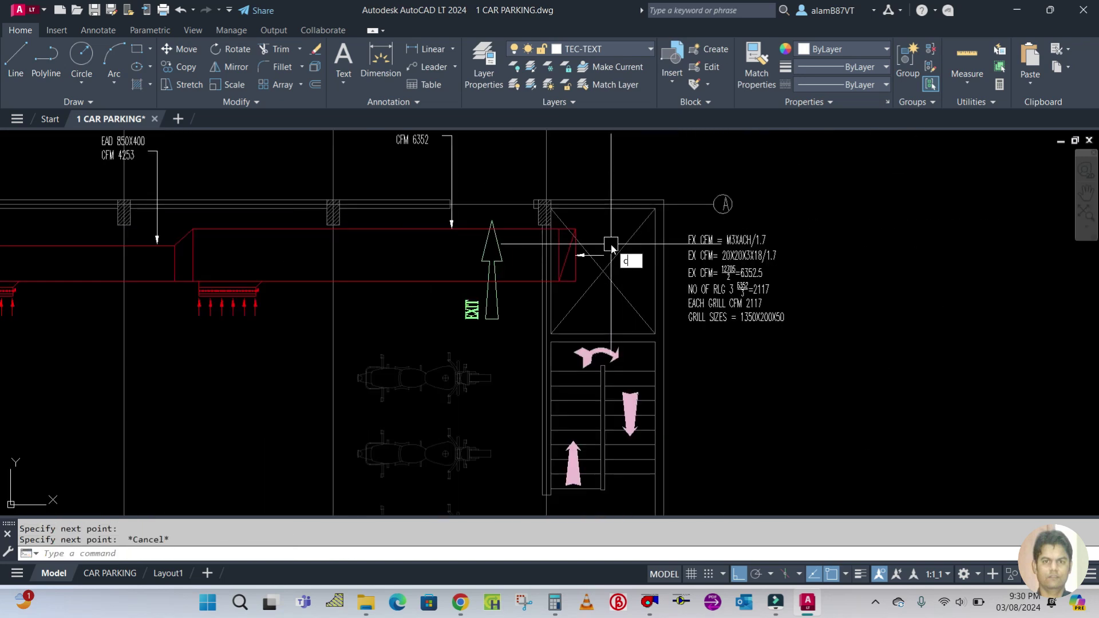
pyautogui.write('o')
pyautogui.press('Return')
pyautogui.scroll(-3, 610, 246)
pyautogui.click(518, 172)
pyautogui.press('Return')
pyautogui.click(497, 186)
pyautogui.click(609, 185)
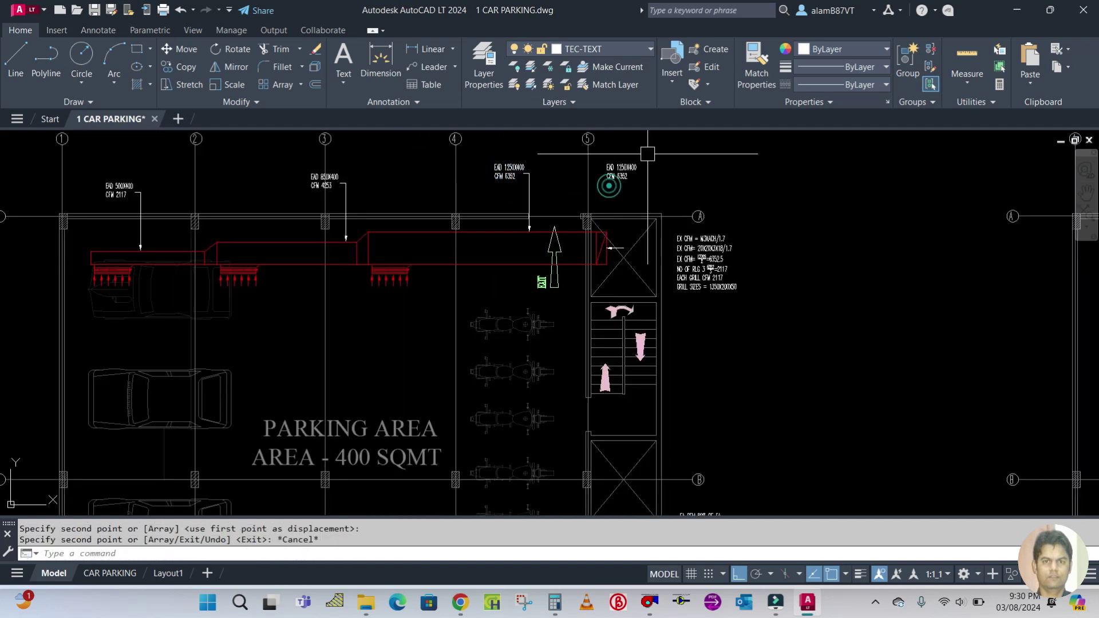
pyautogui.press('Escape')
# Replace the text of the copied label above the shaft with T/A
pyautogui.scroll(5, 625, 183)
pyautogui.doubleClick(595, 208)
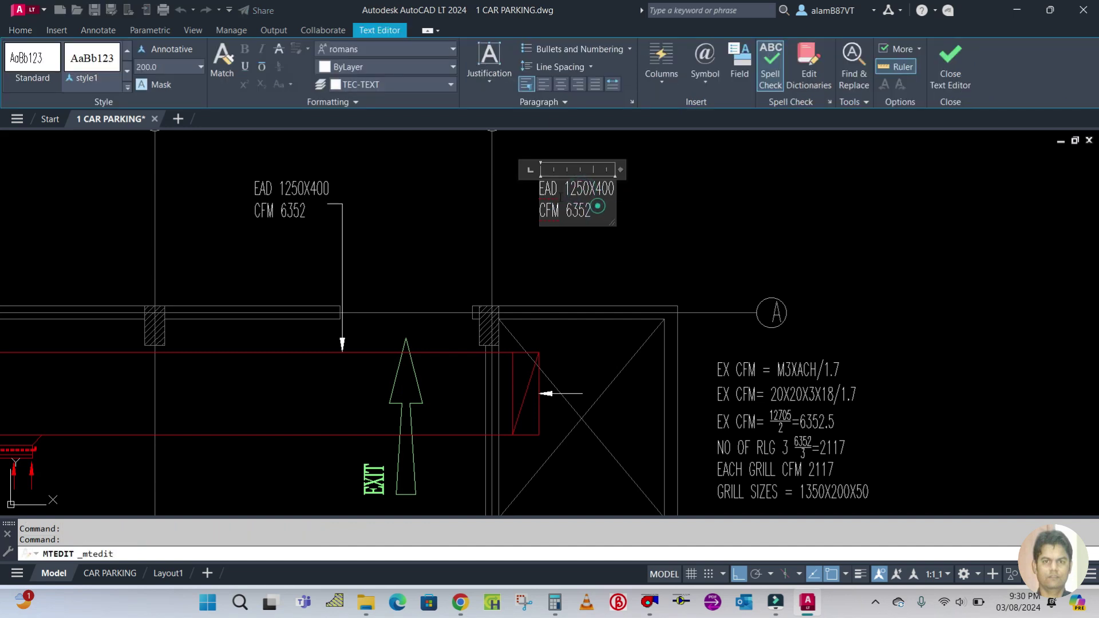
pyautogui.press('capslock')
pyautogui.write('T/A')
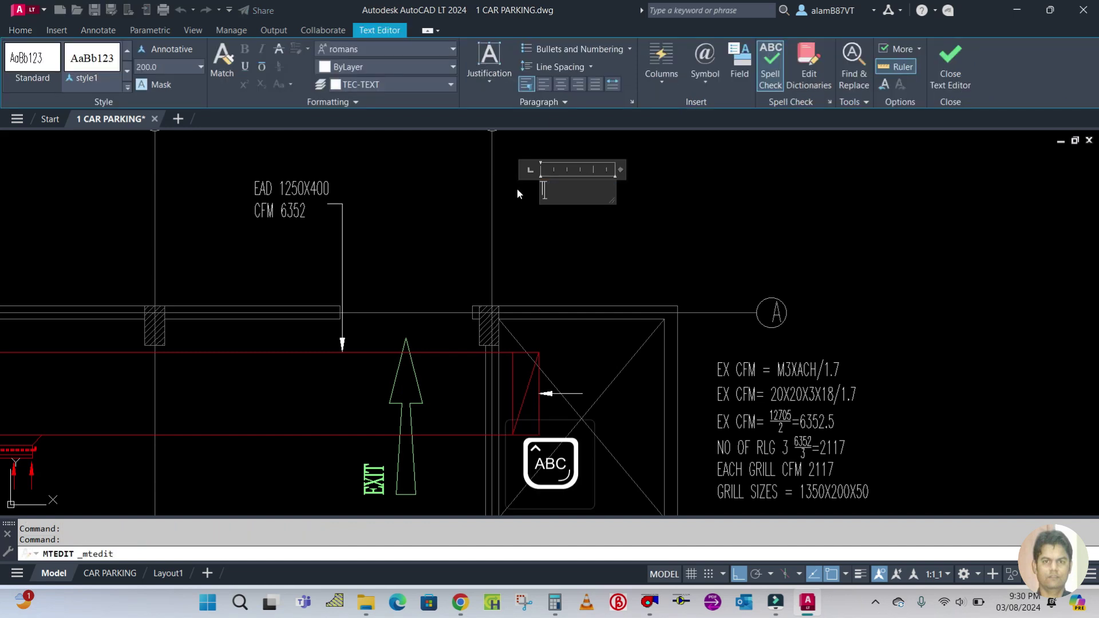
pyautogui.click(516, 188)
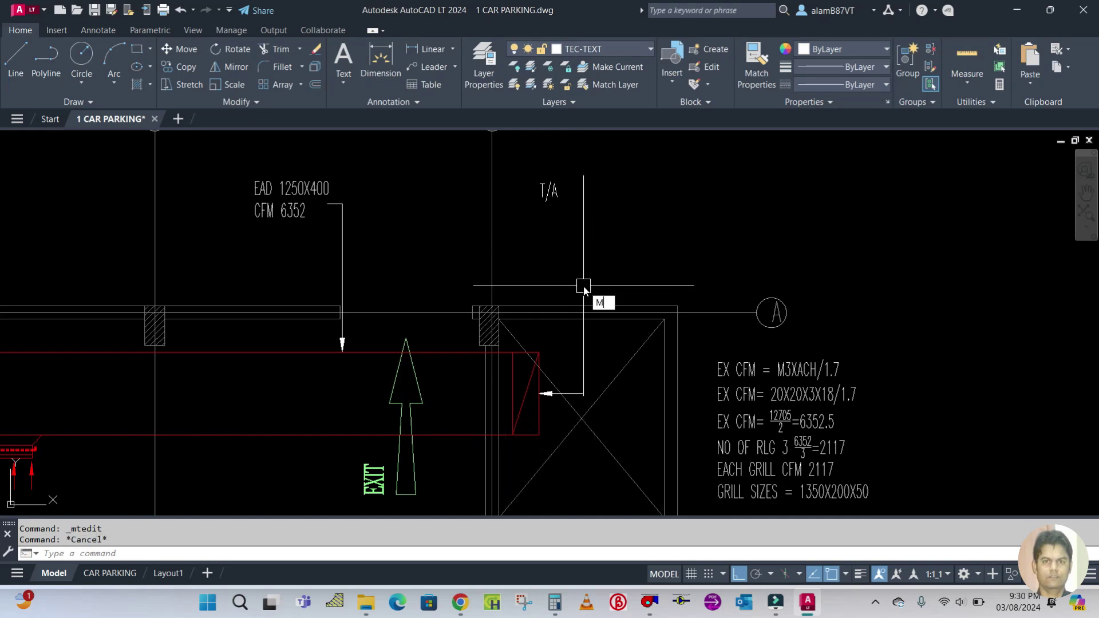
# Move the T/A label straight down to just above the riser's leader arrow
pyautogui.write('M')
pyautogui.press('Return')
pyautogui.click(668, 226)
pyautogui.click(528, 178)
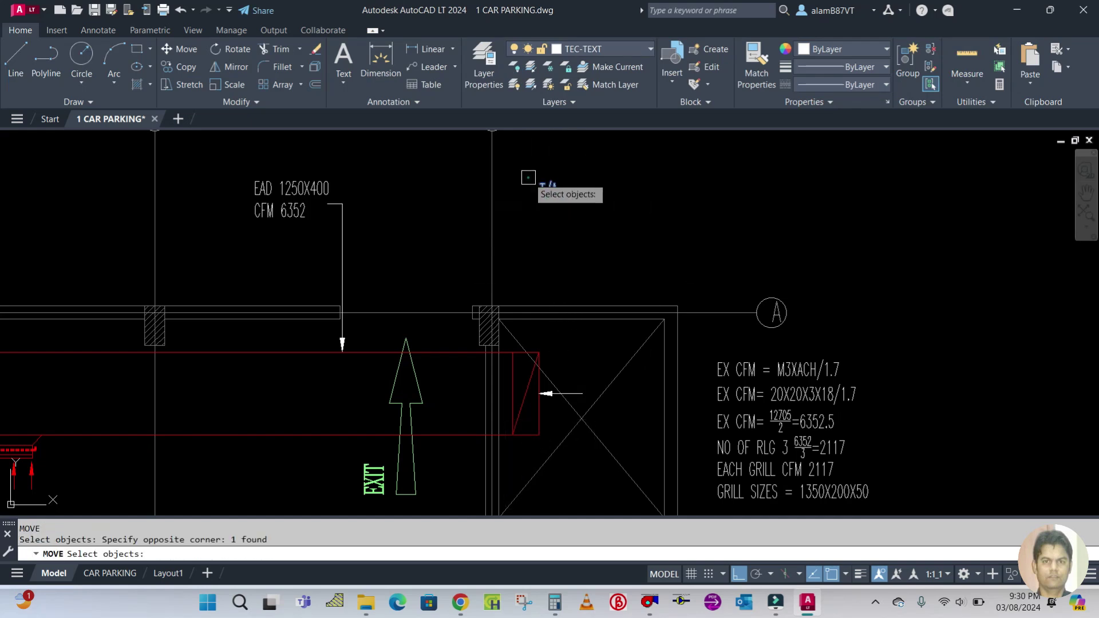
pyautogui.press('Return')
pyautogui.click(545, 206)
pyautogui.scroll(-2, 569, 204)
pyautogui.scroll(2, 617, 343)
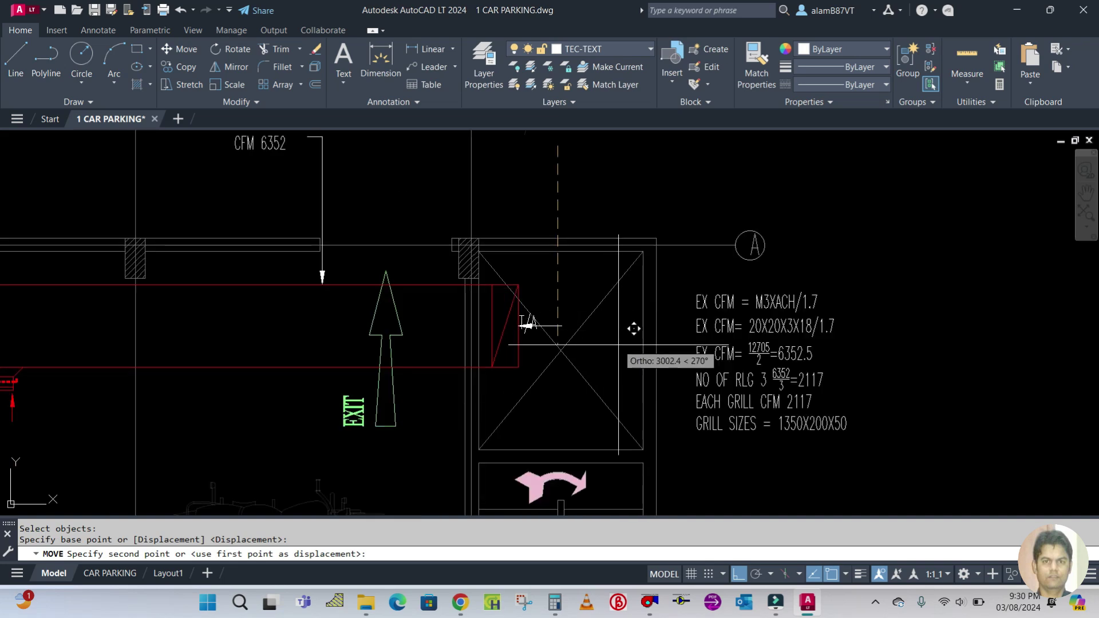
pyautogui.press('Escape')
# Shift the T/A label about 345 to the right along the leader and save the drawing
pyautogui.scroll(3, 533, 325)
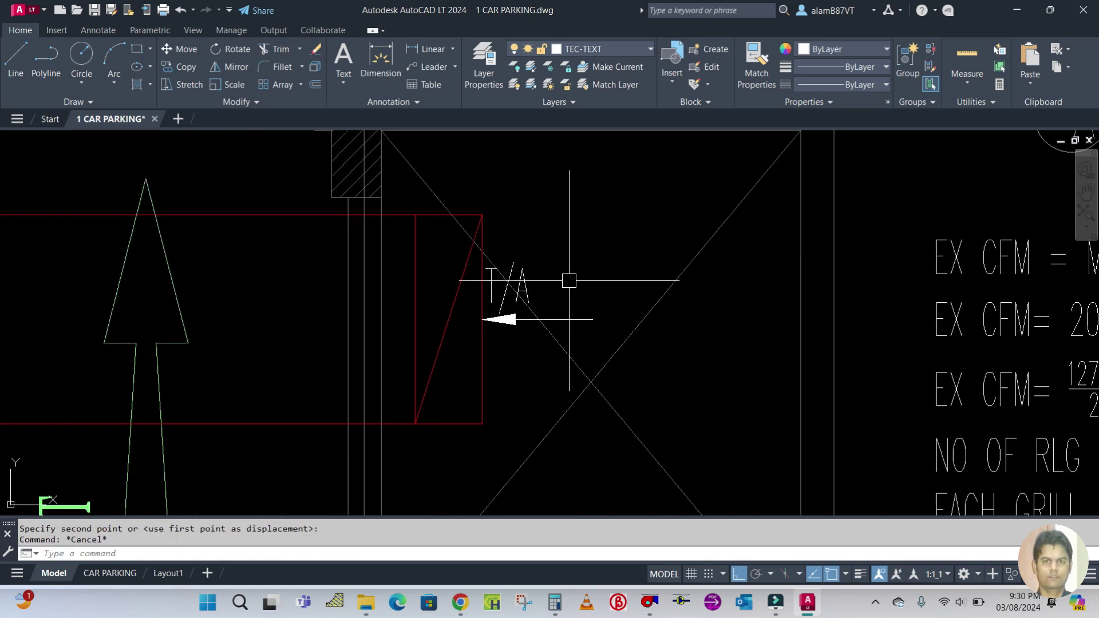
pyautogui.write('M')
pyautogui.press('Return')
pyautogui.press('Return')
pyautogui.click(537, 234)
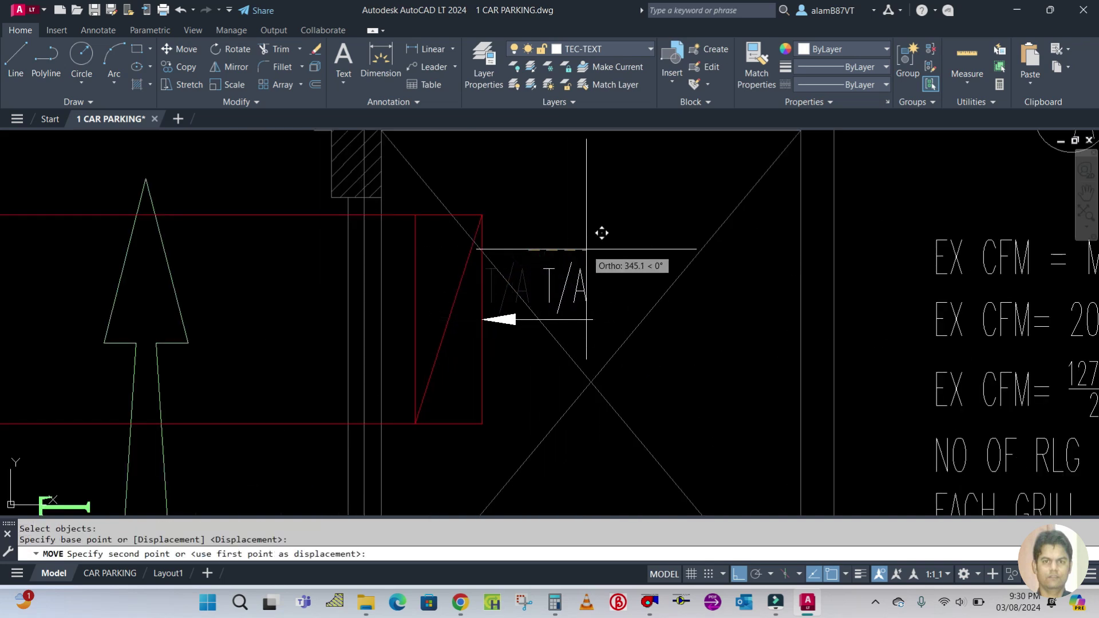
pyautogui.click(586, 234)
pyautogui.press('Escape')
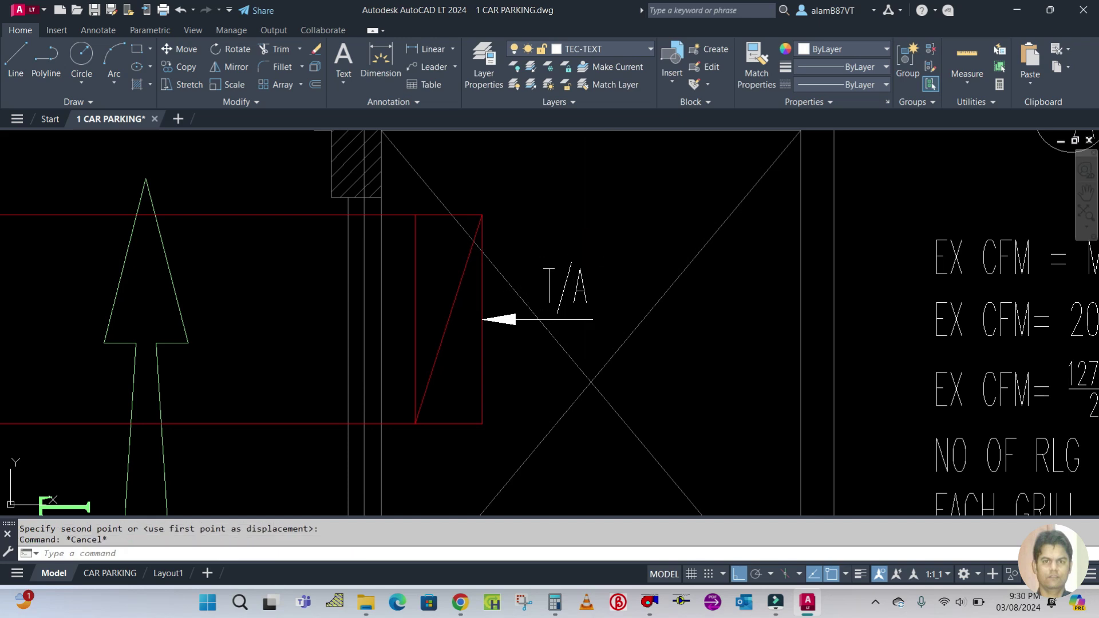
pyautogui.scroll(-7, 569, 245)
pyautogui.scroll(3, 577, 249)
pyautogui.hotkey('ctrl', 's')
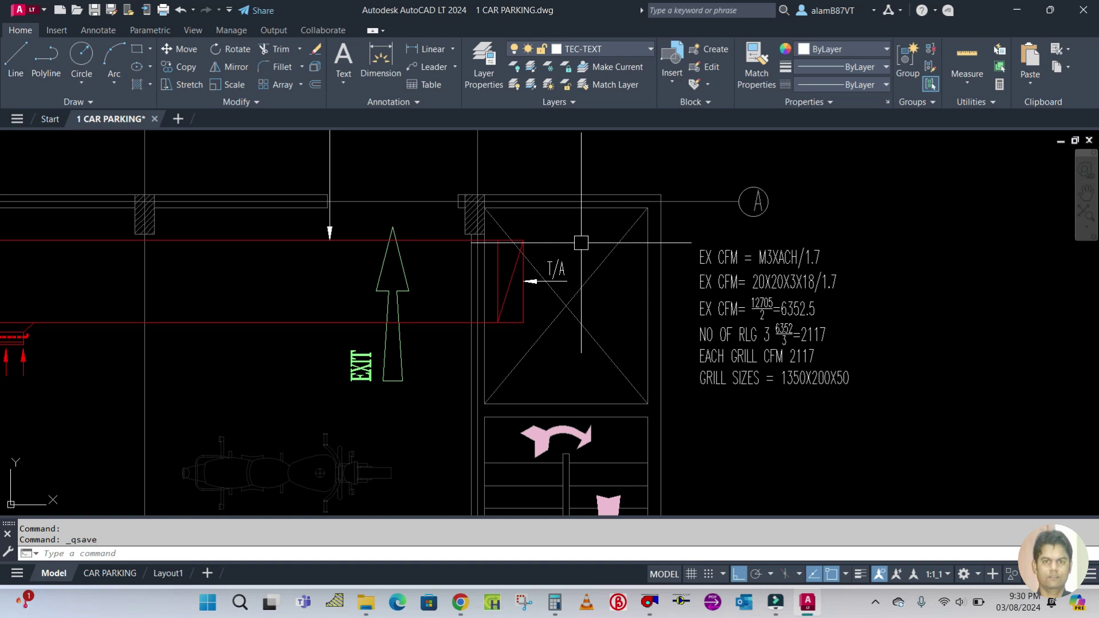
# Copy the riser rectangle and its diagonal from the building's outer upper right corner to the same corner of the neighbouring plan
pyautogui.write('co')
pyautogui.press('Return')
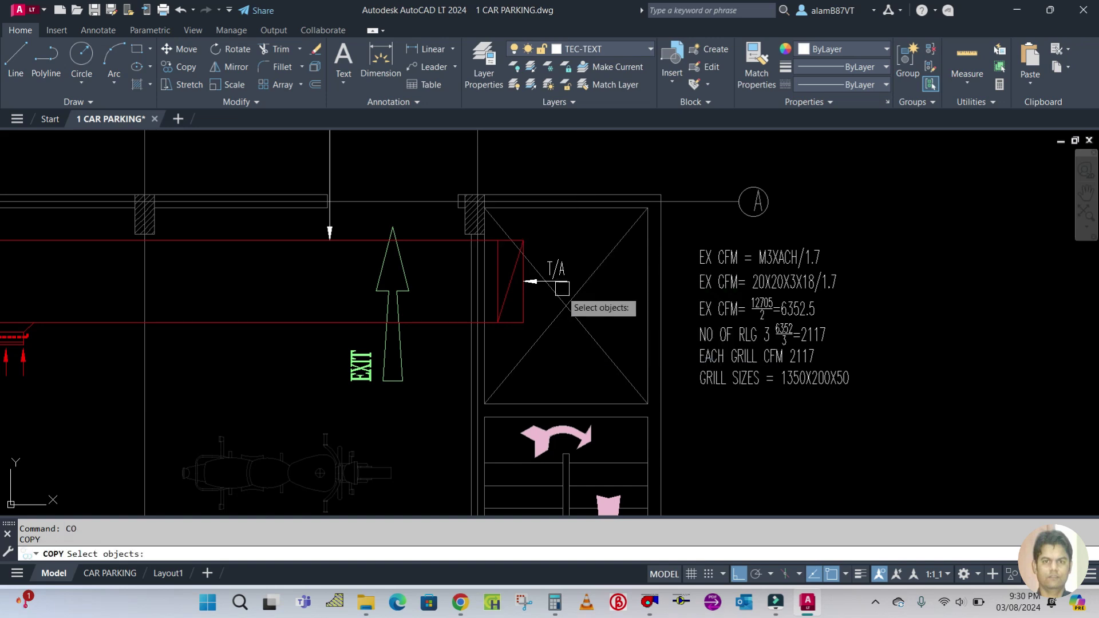
pyautogui.scroll(2, 530, 313)
pyautogui.click(527, 308)
pyautogui.click(503, 295)
pyautogui.click(493, 269)
pyautogui.press('Return')
pyautogui.scroll(-4, 526, 210)
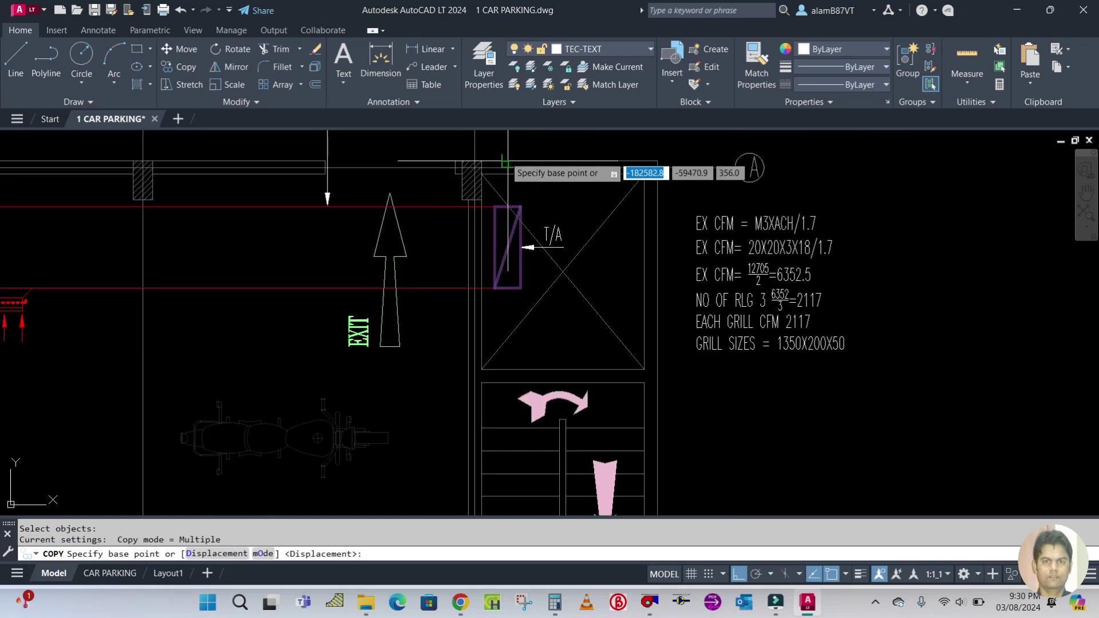
pyautogui.scroll(4, 498, 159)
pyautogui.scroll(-2, 635, 138)
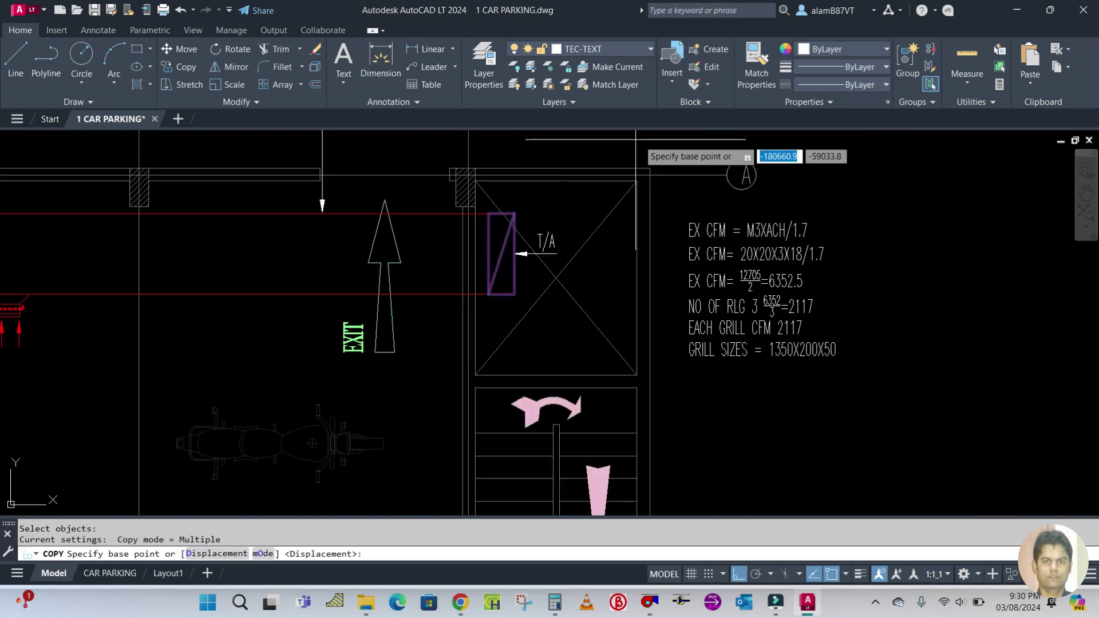
pyautogui.click(650, 171)
pyautogui.scroll(-6, 647, 172)
pyautogui.scroll(7, 1024, 177)
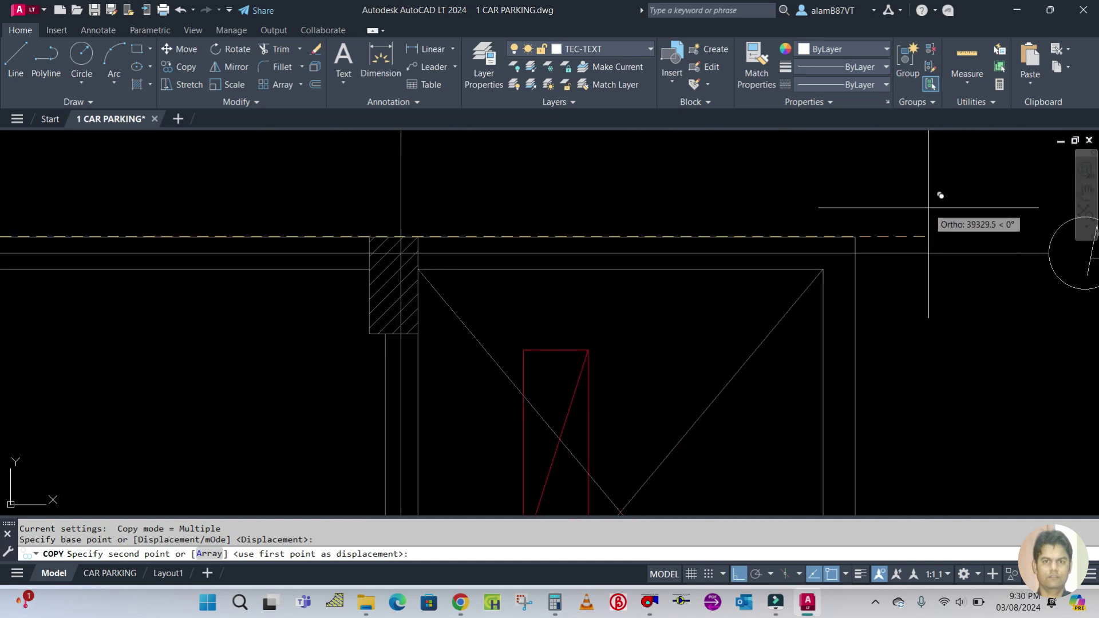
pyautogui.click(856, 237)
pyautogui.press('Escape')
pyautogui.scroll(-4, 782, 199)
pyautogui.scroll(4, 642, 232)
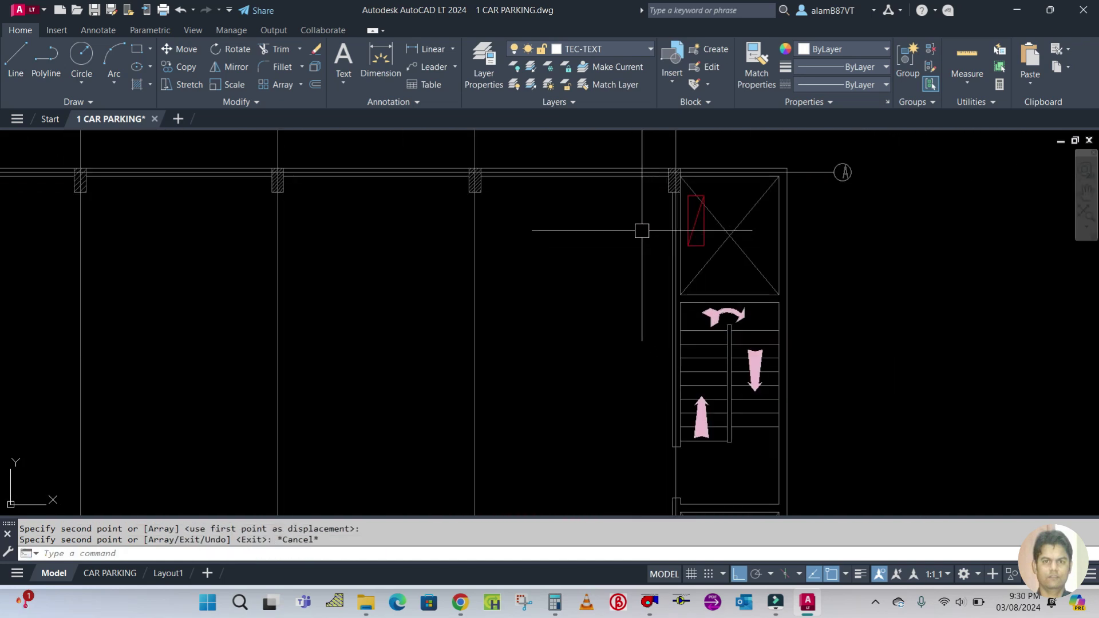
pyautogui.scroll(-2, 642, 216)
pyautogui.scroll(-2, 725, 261)
pyautogui.scroll(4, 748, 245)
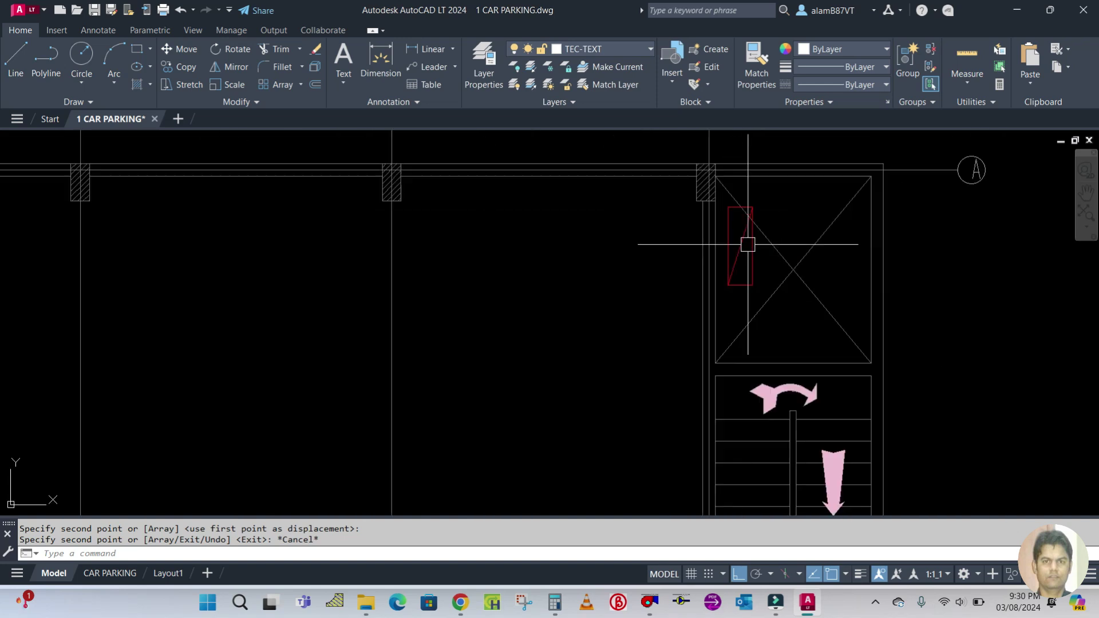
pyautogui.write('L')
pyautogui.press('Return')
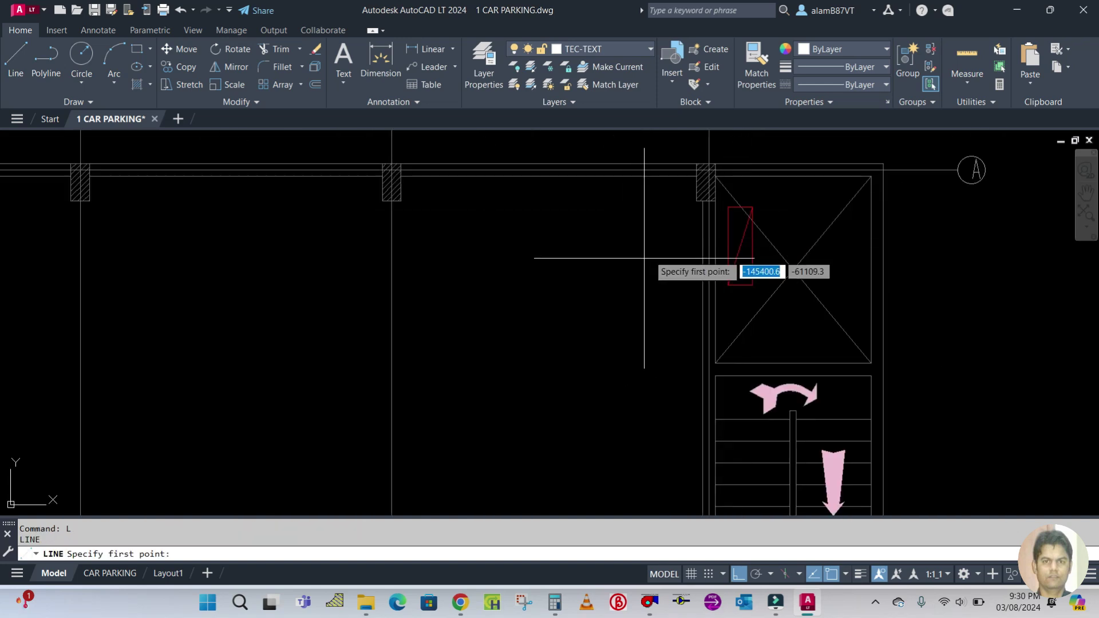
pyautogui.scroll(8, 723, 215)
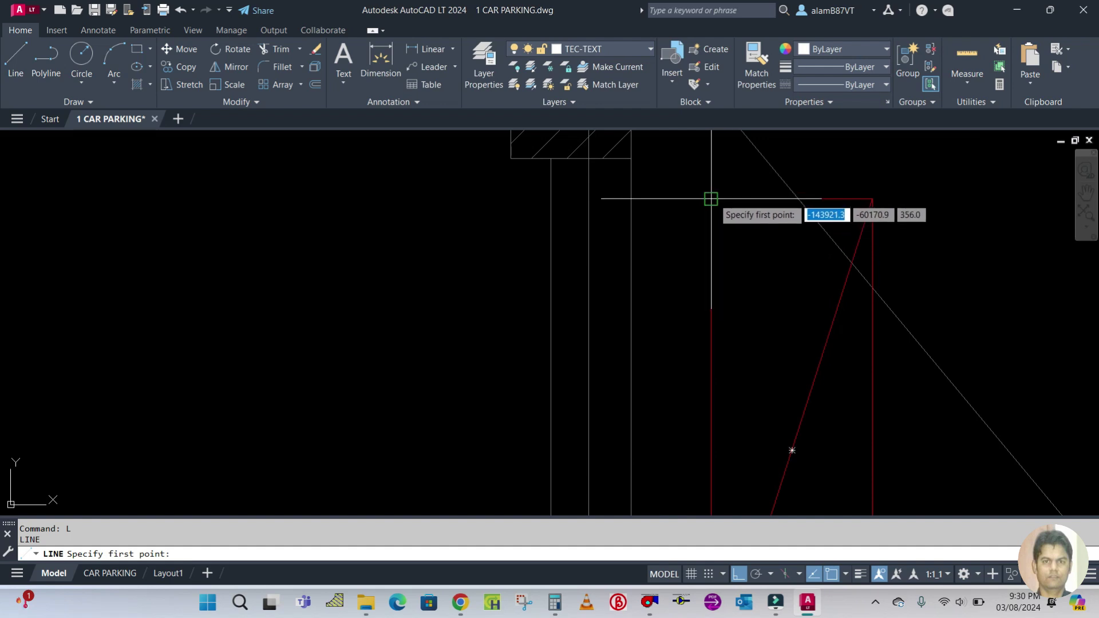
pyautogui.press('Escape')
# Make the riser rectangle's EAD layer current and draw a horizontal duct line leftward from the riser's upper left corner
pyautogui.click(711, 223)
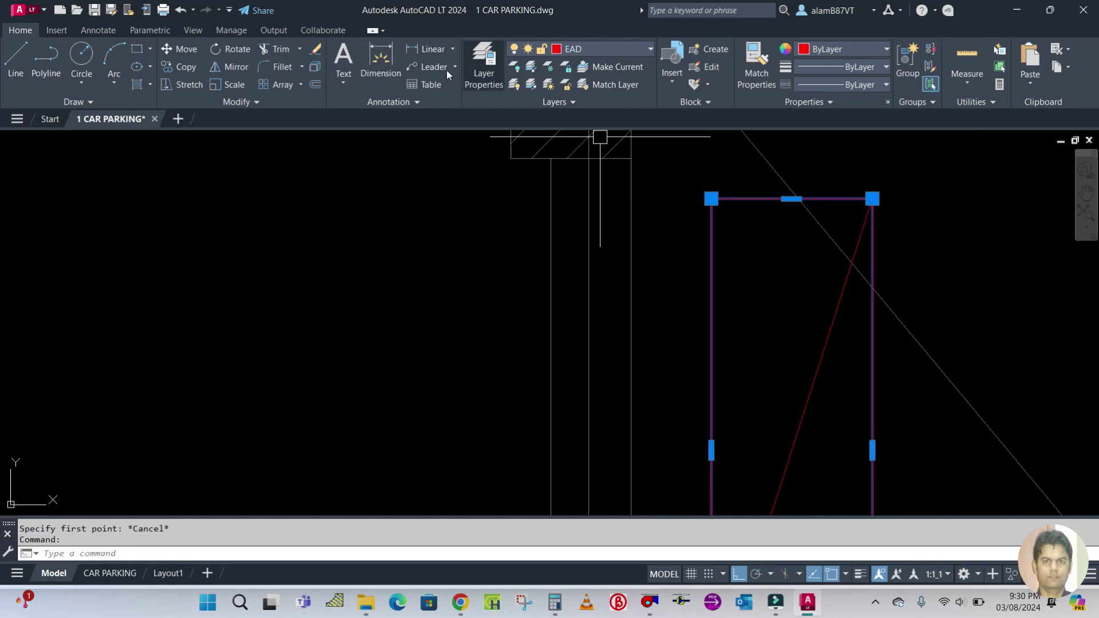
pyautogui.click(593, 67)
pyautogui.write('L')
pyautogui.press('Return')
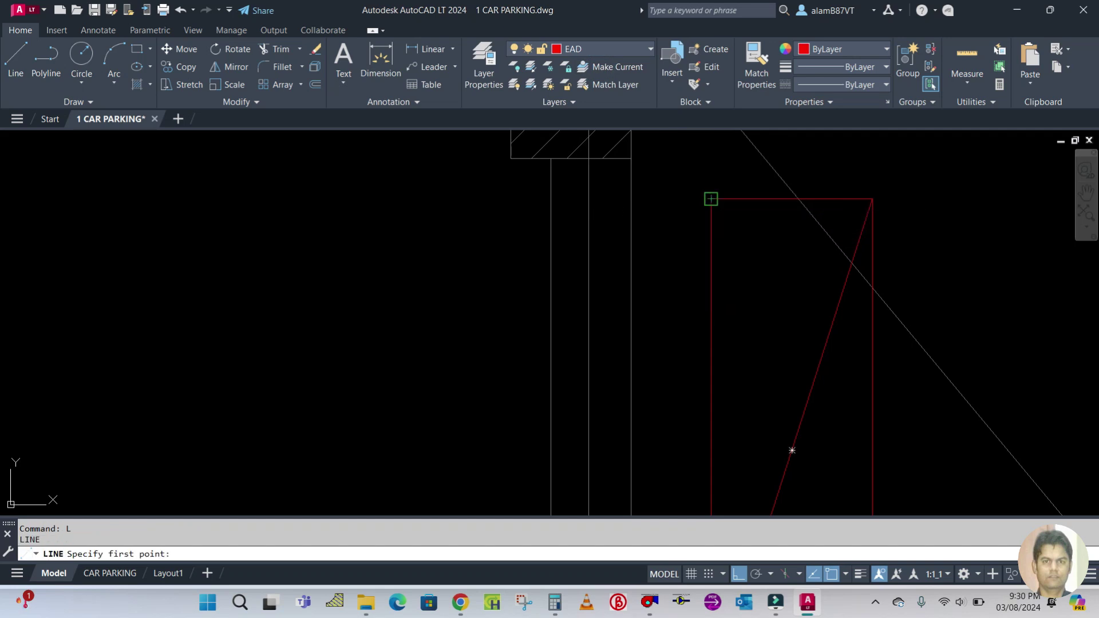
pyautogui.click(711, 199)
pyautogui.scroll(-3, 711, 200)
pyautogui.click(469, 202)
pyautogui.press('Return')
# Draw a parallel duct line leftward from the riser's lower left corner, ending close to the upper line's end
pyautogui.press('Return')
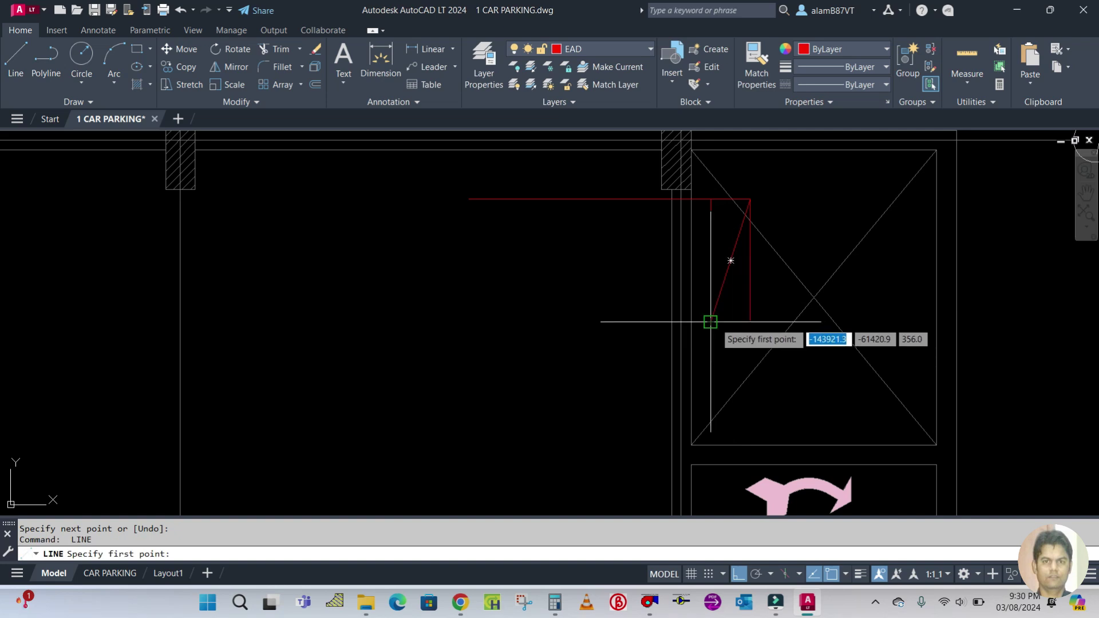
pyautogui.click(711, 322)
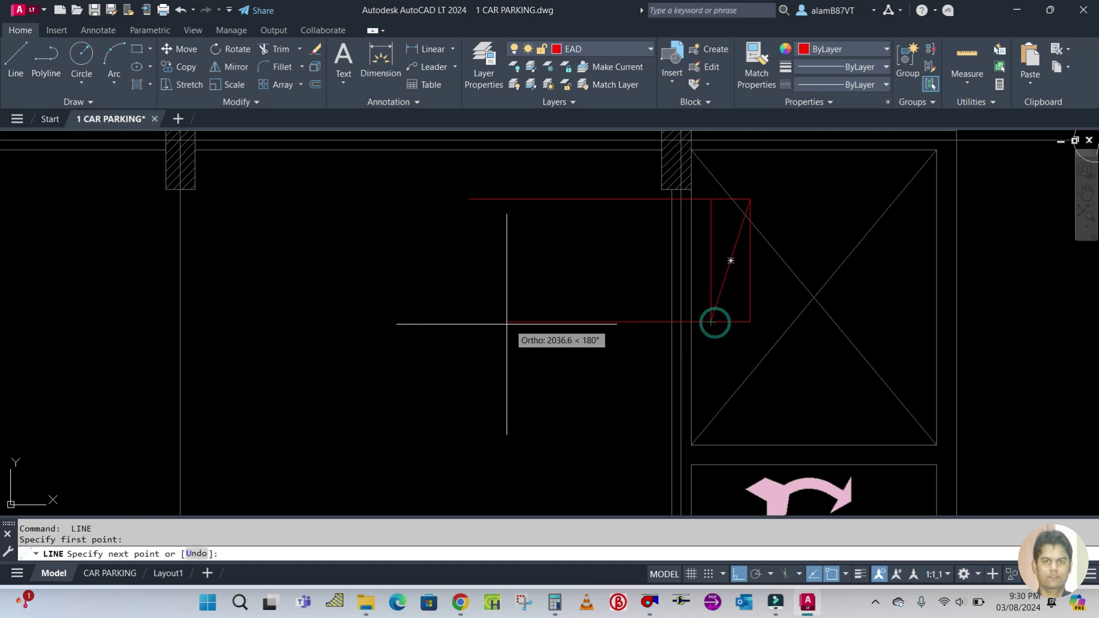
pyautogui.click(473, 322)
pyautogui.press('Escape')
# Examine the exhaust fan and its duct connection in the upper corner of the finished roof plan
pyautogui.scroll(-10, 616, 262)
pyautogui.moveTo(774, 257)
pyautogui.mouseDown(button='middle')
pyautogui.moveTo(576, 270)
pyautogui.moveTo(519, 229)
pyautogui.mouseUp(button='middle')
pyautogui.scroll(-3, 581, 254)
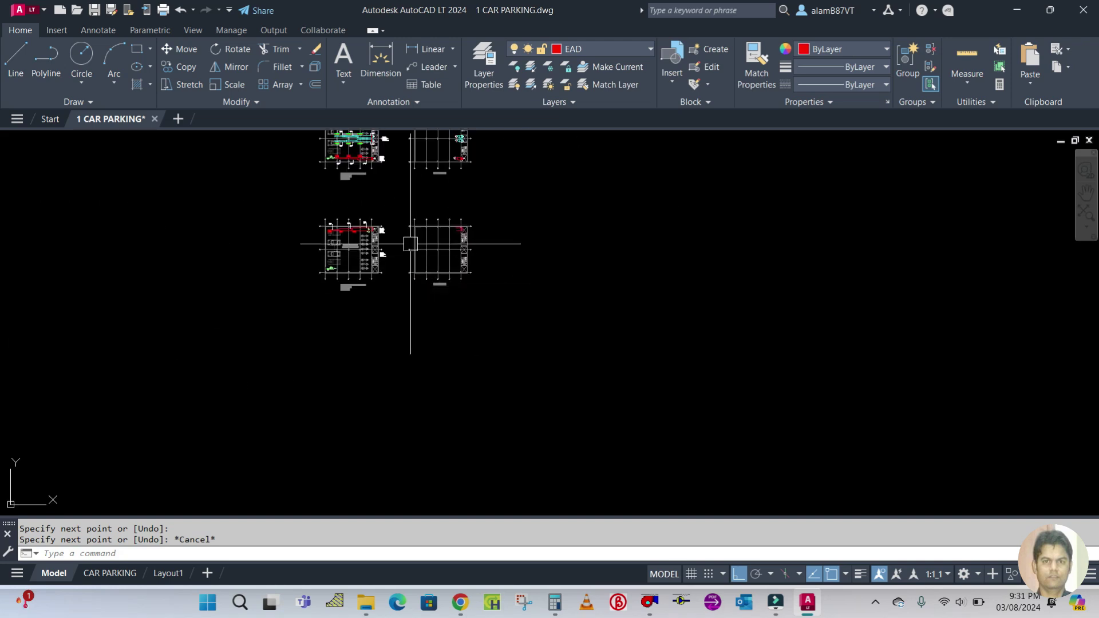
pyautogui.moveTo(450, 199); pyautogui.dragTo(457, 252, button='middle')
pyautogui.scroll(8, 483, 184)
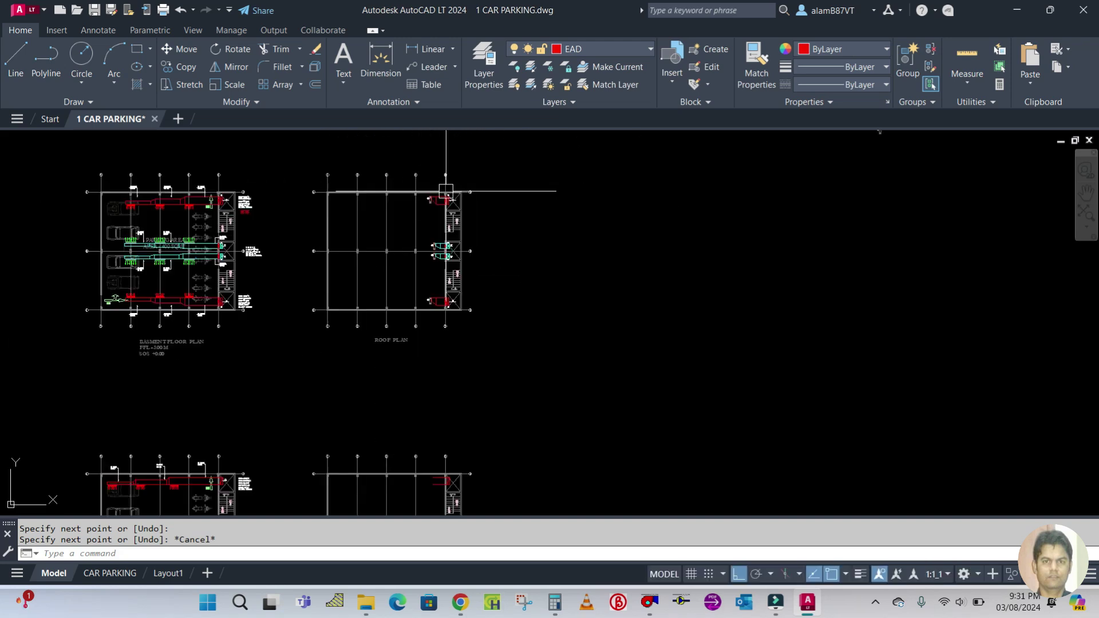
pyautogui.scroll(6, 247, 270)
pyautogui.scroll(-4, 439, 164)
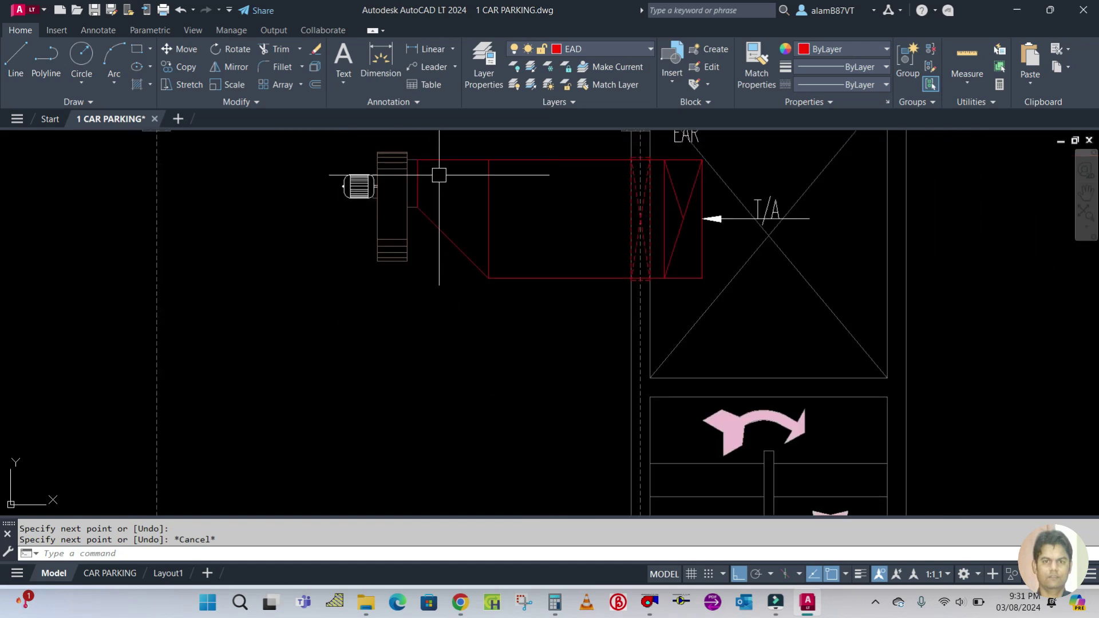
pyautogui.write('o')
pyautogui.press('Return')
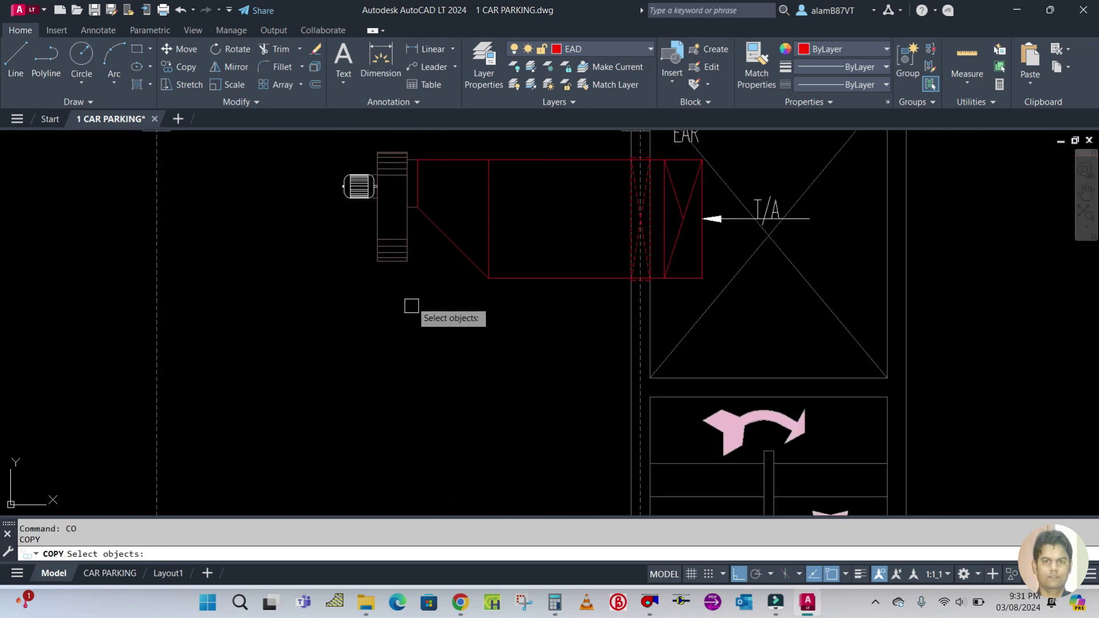
pyautogui.click(405, 257)
pyautogui.scroll(4, 415, 171)
pyautogui.scroll(-4, 421, 209)
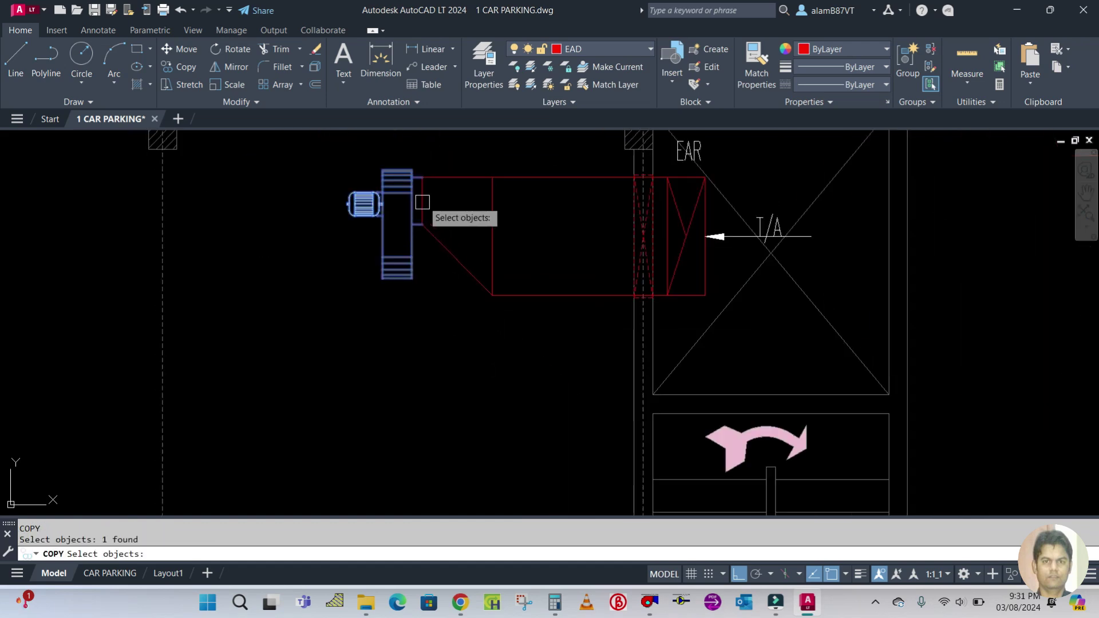
pyautogui.press('Escape')
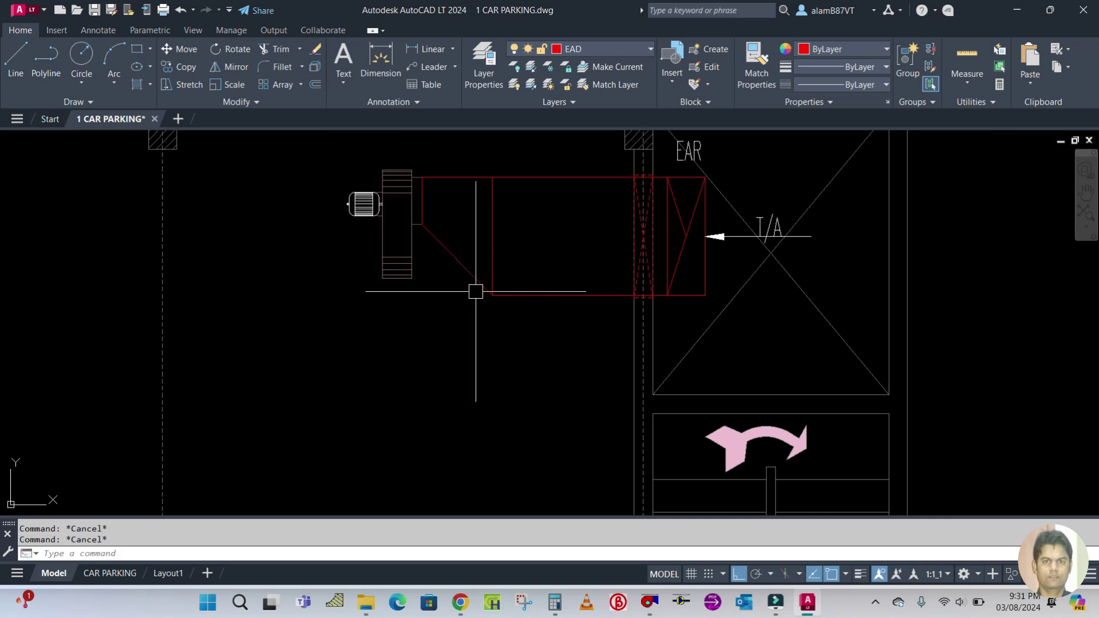
# Copy the exhaust fan by its upper outlet corner from the finished roof plan to the free end of the new upper duct line
pyautogui.write('co')
pyautogui.press('Return')
pyautogui.scroll(4, 426, 175)
pyautogui.press('Return')
pyautogui.click(415, 182)
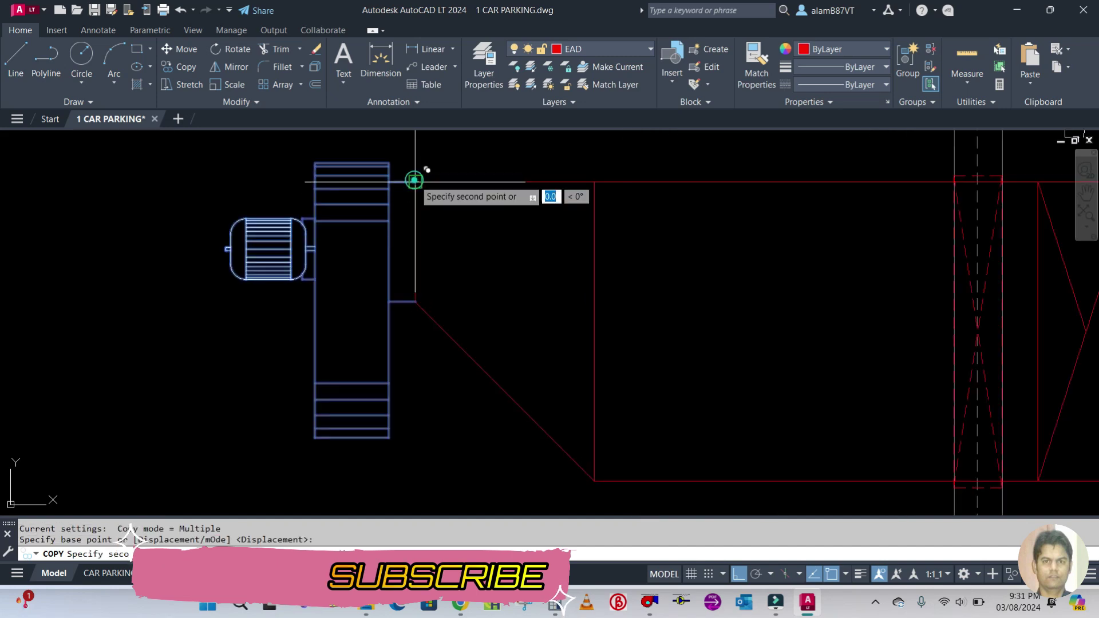
pyautogui.scroll(-6, 412, 183)
pyautogui.scroll(6, 414, 321)
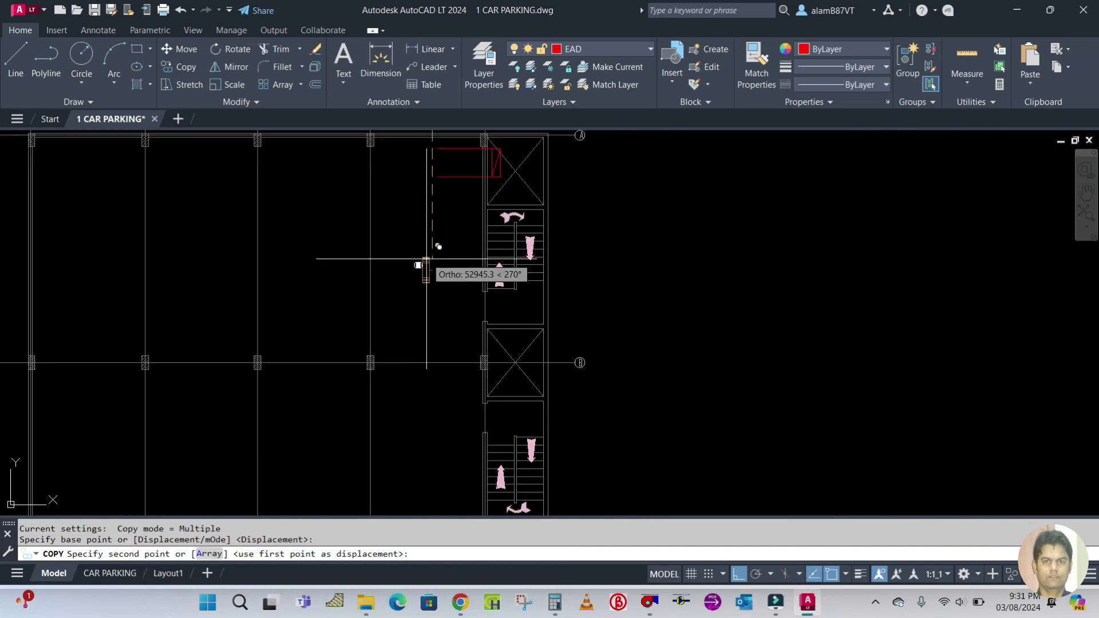
pyautogui.scroll(2, 452, 269)
pyautogui.scroll(-1, 430, 246)
pyautogui.scroll(-5, 427, 229)
pyautogui.scroll(6, 422, 216)
pyautogui.scroll(-2, 422, 218)
pyautogui.scroll(4, 417, 183)
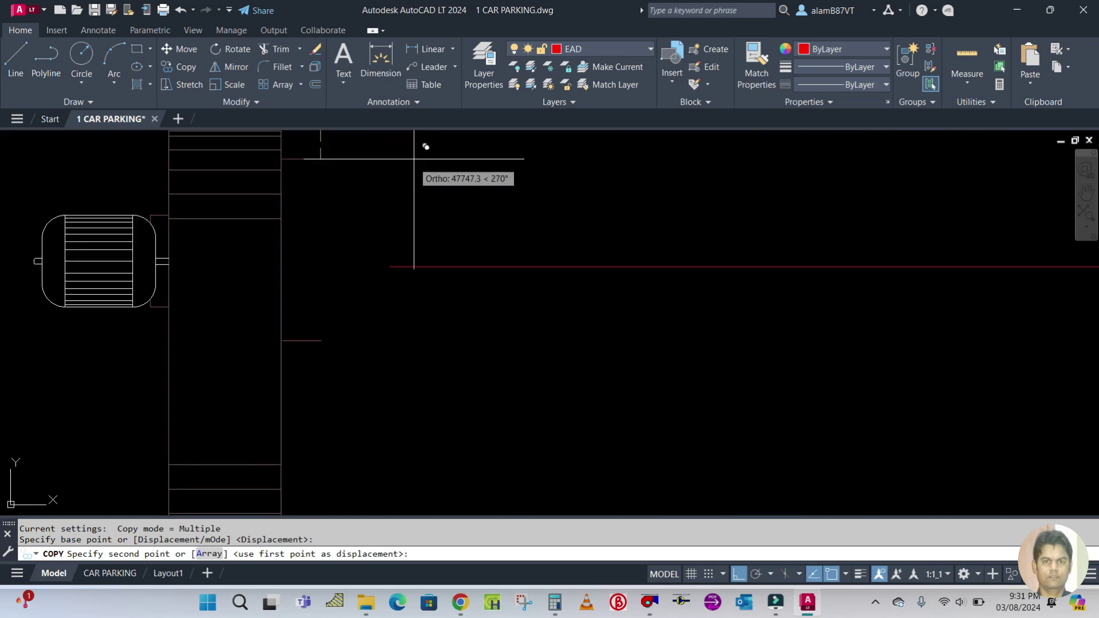
pyautogui.click(388, 266)
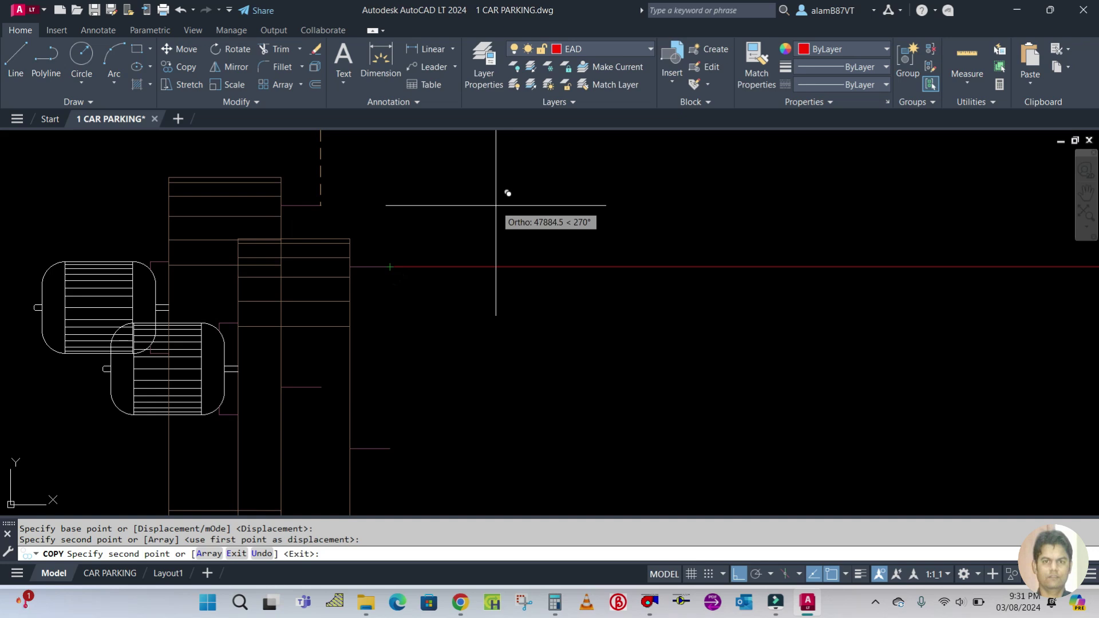
pyautogui.press('Escape')
# Move the copied fan 450 horizontally to the left, away from the duct lines
pyautogui.scroll(-6, 496, 205)
pyautogui.write('m')
pyautogui.press('Return')
pyautogui.click(471, 226)
pyautogui.press('Return')
pyautogui.click(475, 307)
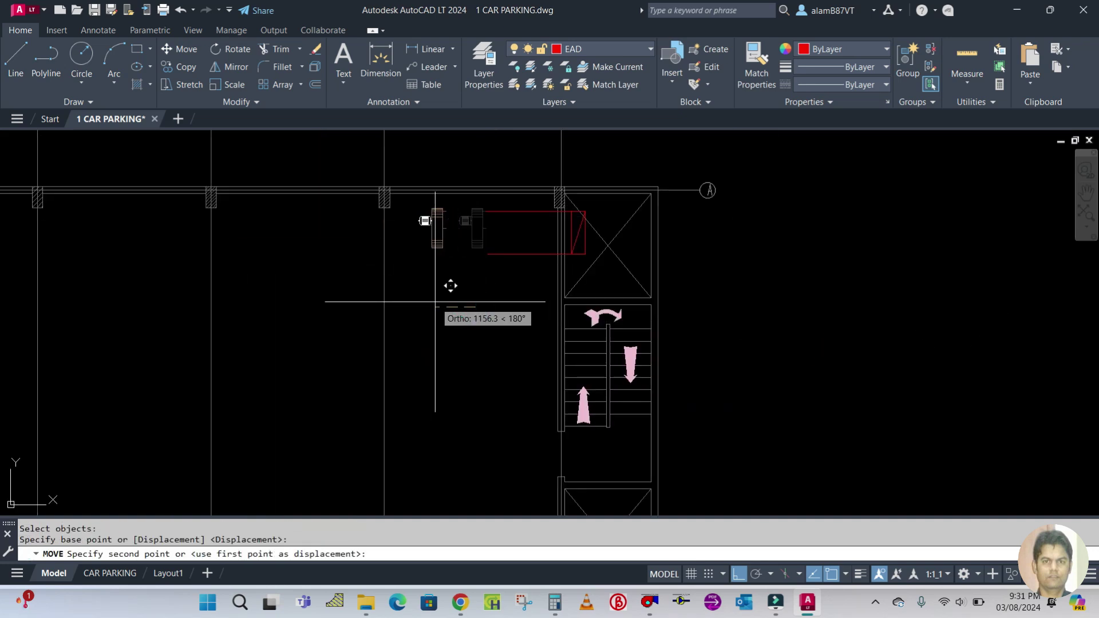
pyautogui.write('450')
pyautogui.press('Return')
pyautogui.press('Escape')
# Draw a vertical line joining the upper and lower ends of the fan's outlet
pyautogui.scroll(5, 509, 173)
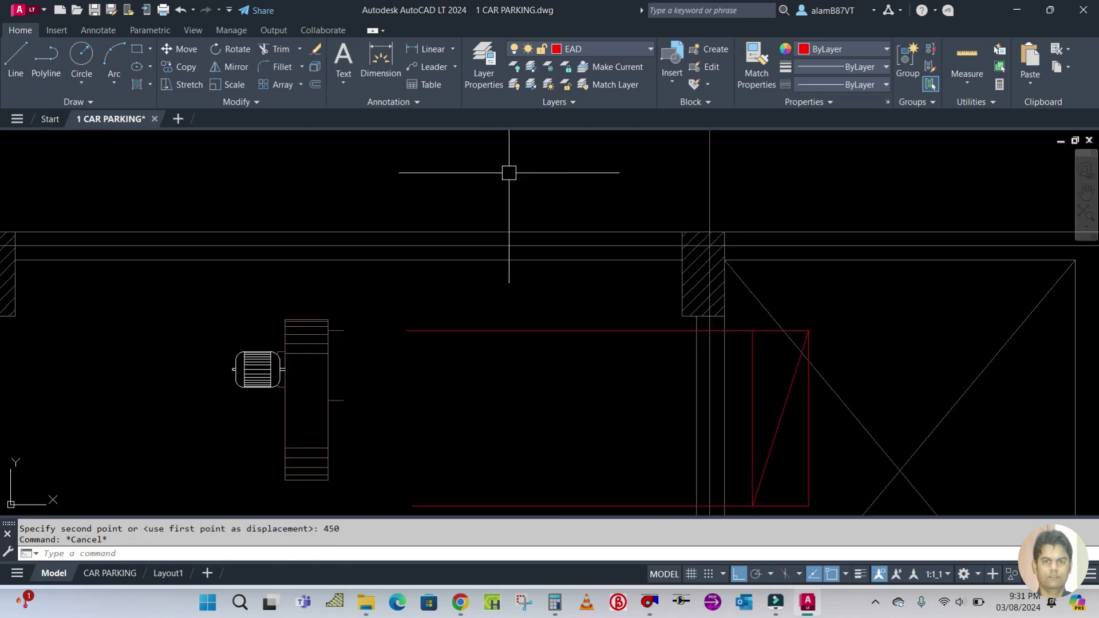
pyautogui.scroll(-4, 429, 238)
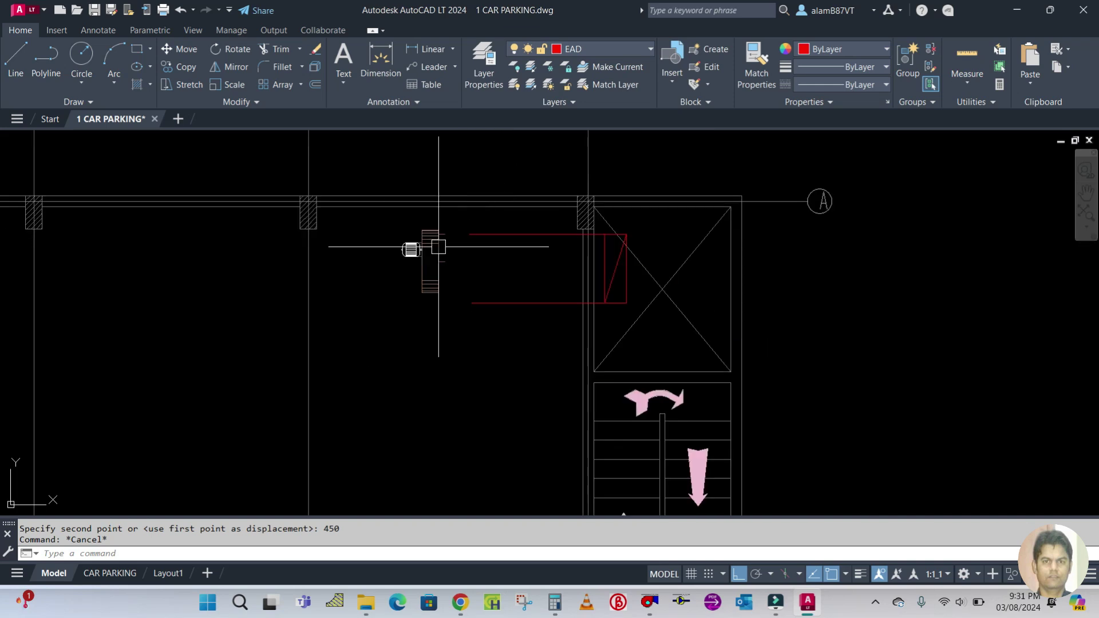
pyautogui.scroll(4, 462, 228)
pyautogui.write('l')
pyautogui.press('Return')
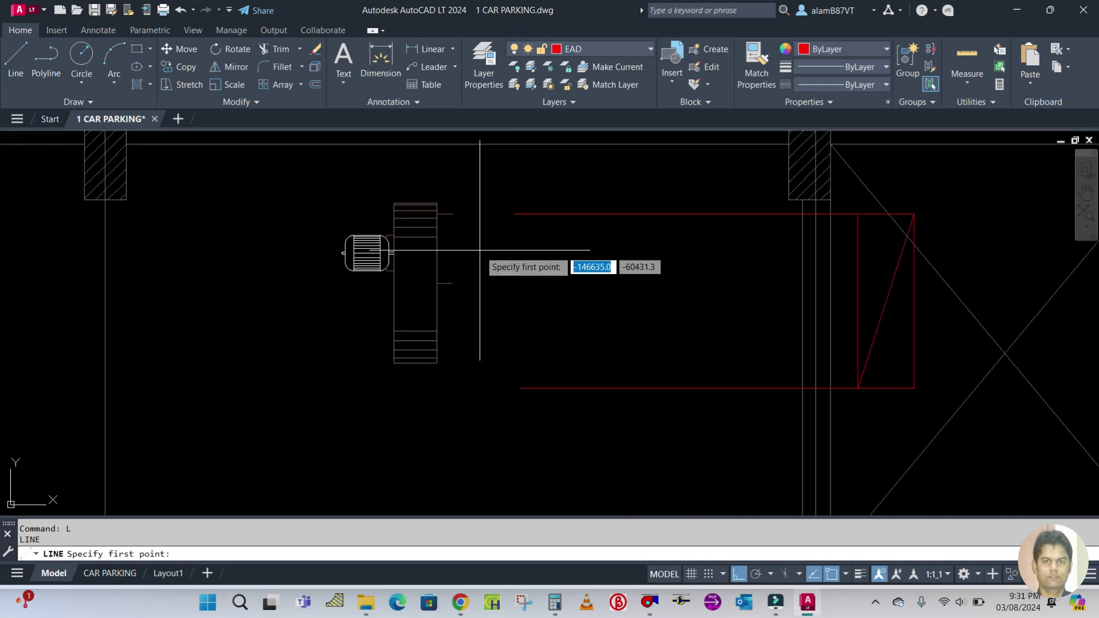
pyautogui.click(454, 213)
pyautogui.click(452, 283)
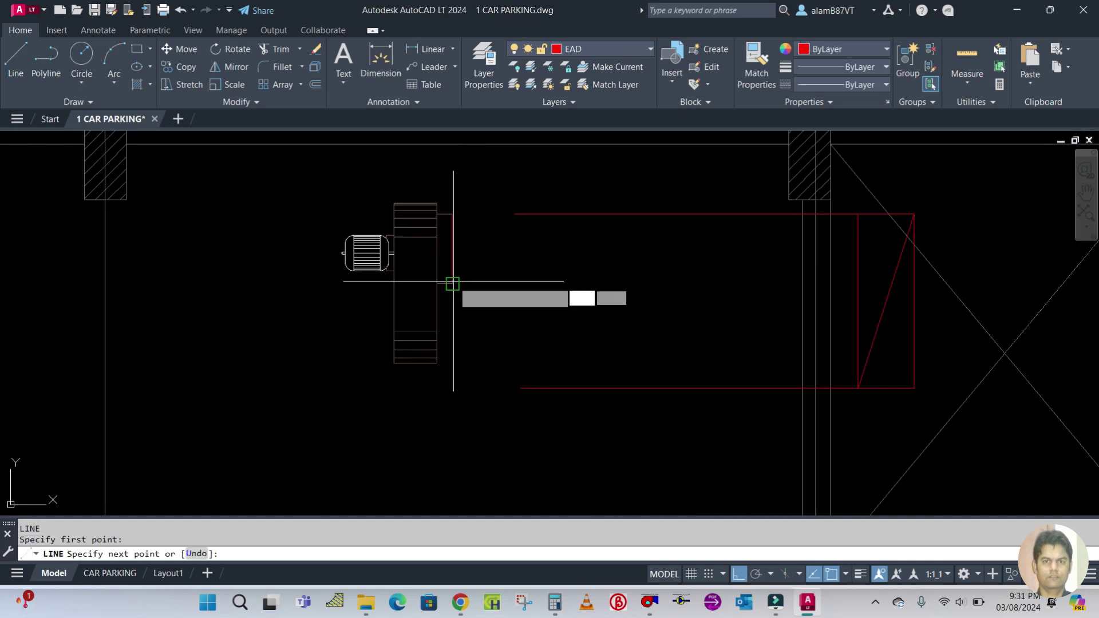
pyautogui.press('Escape')
# Offset the fan outlet's vertical line by 750 toward the riser
pyautogui.write('o')
pyautogui.press('Return')
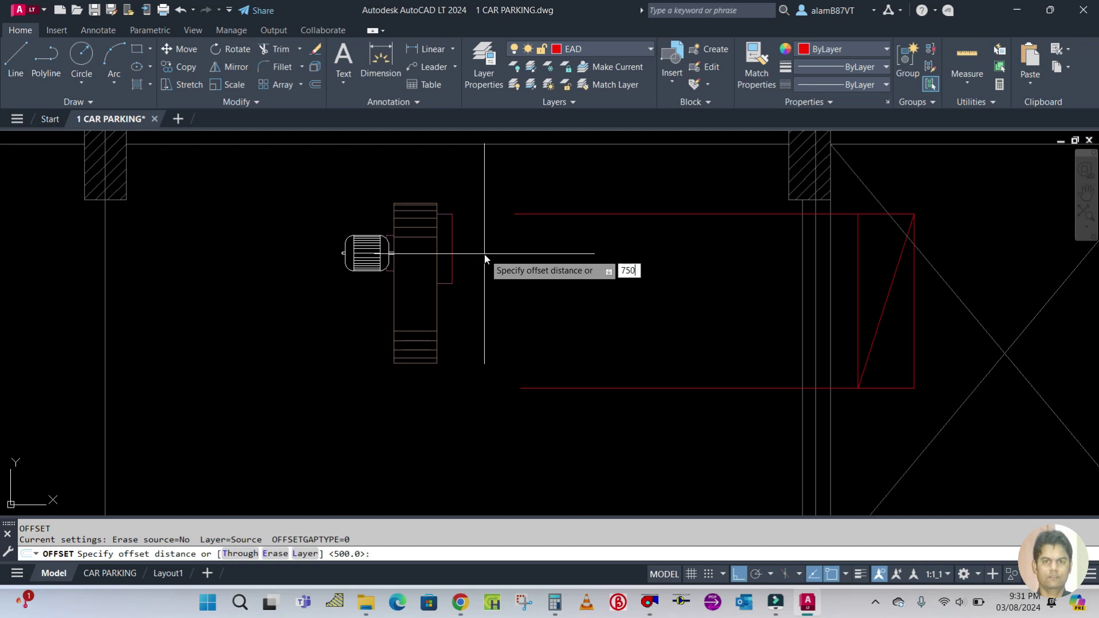
pyautogui.press('Return')
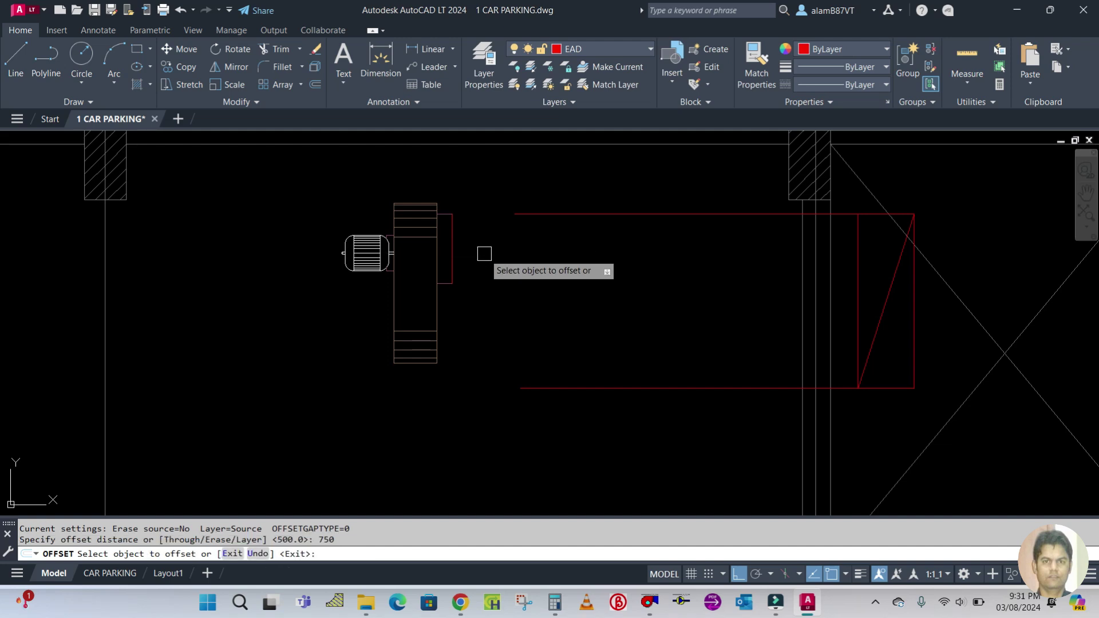
pyautogui.click(455, 250)
pyautogui.click(512, 247)
pyautogui.press('Escape')
pyautogui.press('Escape')
pyautogui.press('Escape')
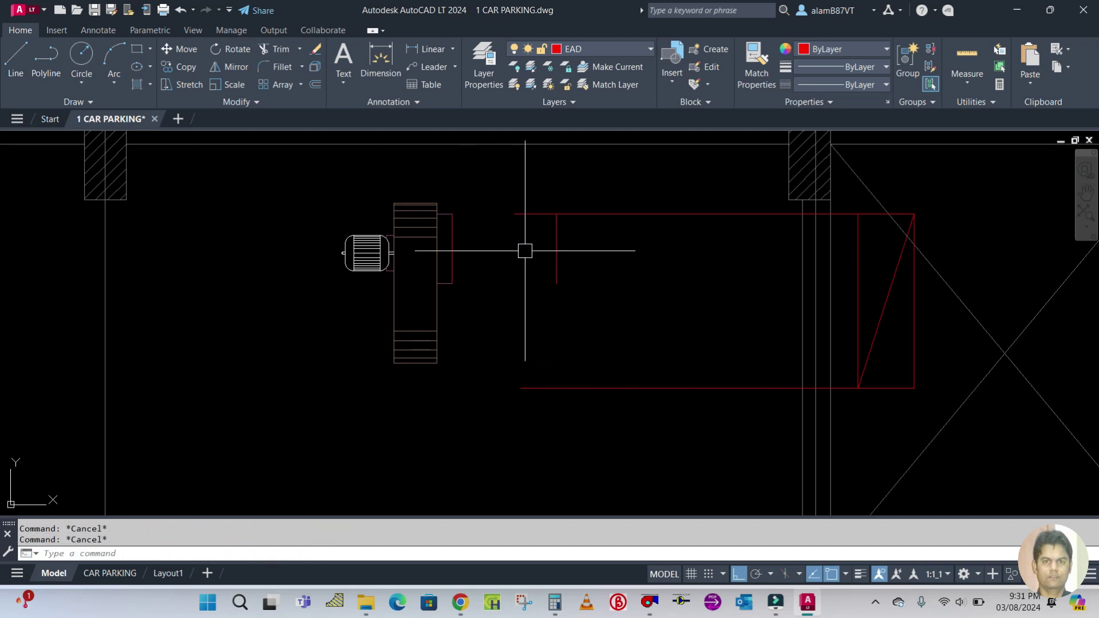
# Extend the upper duct line leftward to the fan outlet
pyautogui.write('ex')
pyautogui.press('Return')
pyautogui.click(525, 215)
pyautogui.press('Escape')
pyautogui.press('Escape')
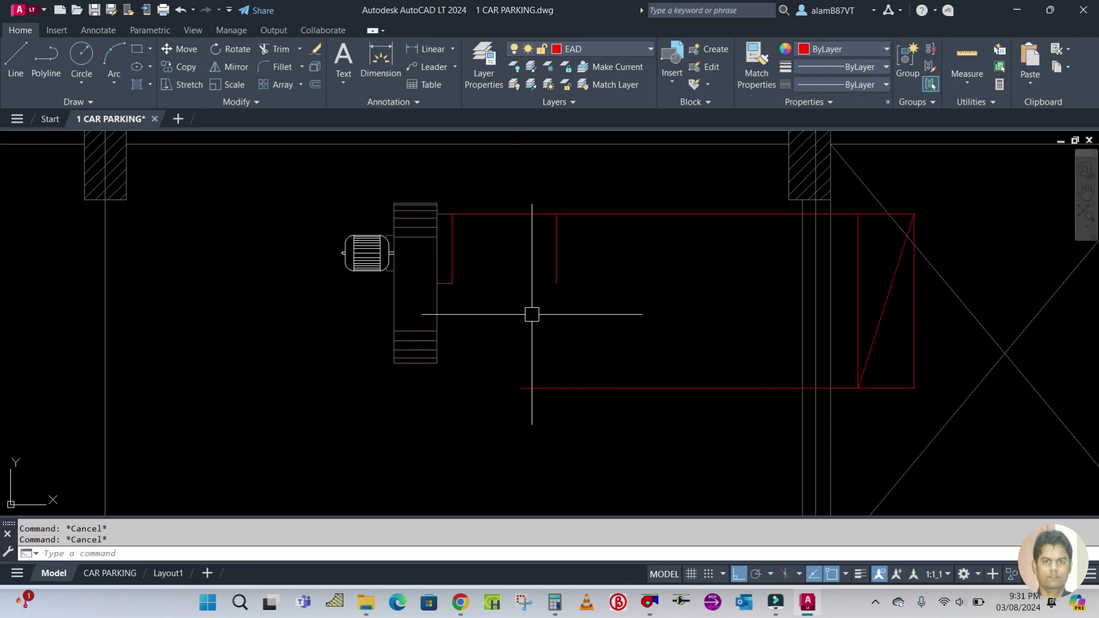
pyautogui.write('l')
pyautogui.press('Return')
pyautogui.click(452, 284)
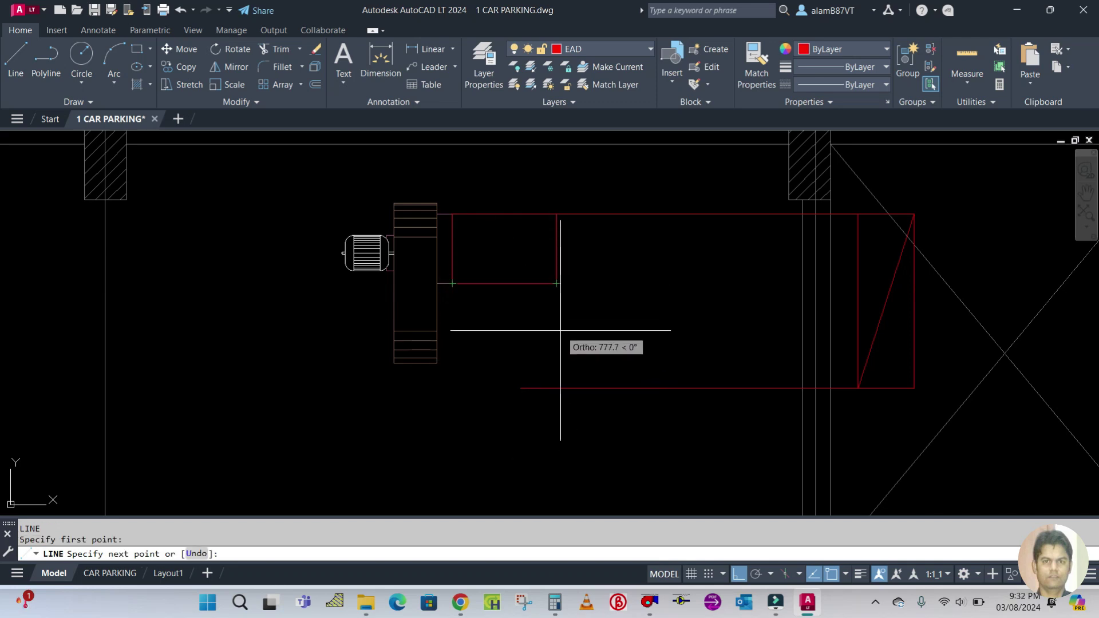
pyautogui.press('Escape')
pyautogui.press('Escape')
# Extend the offset vertical line down to the lower duct line
pyautogui.scroll(-2, 576, 314)
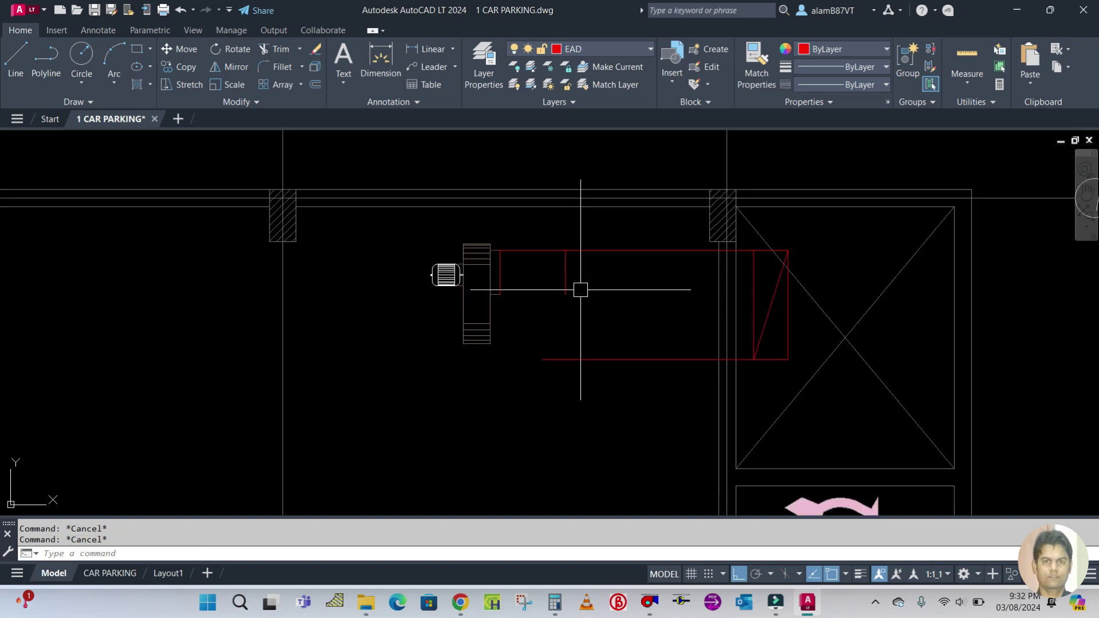
pyautogui.scroll(2, 580, 295)
pyautogui.write('E')
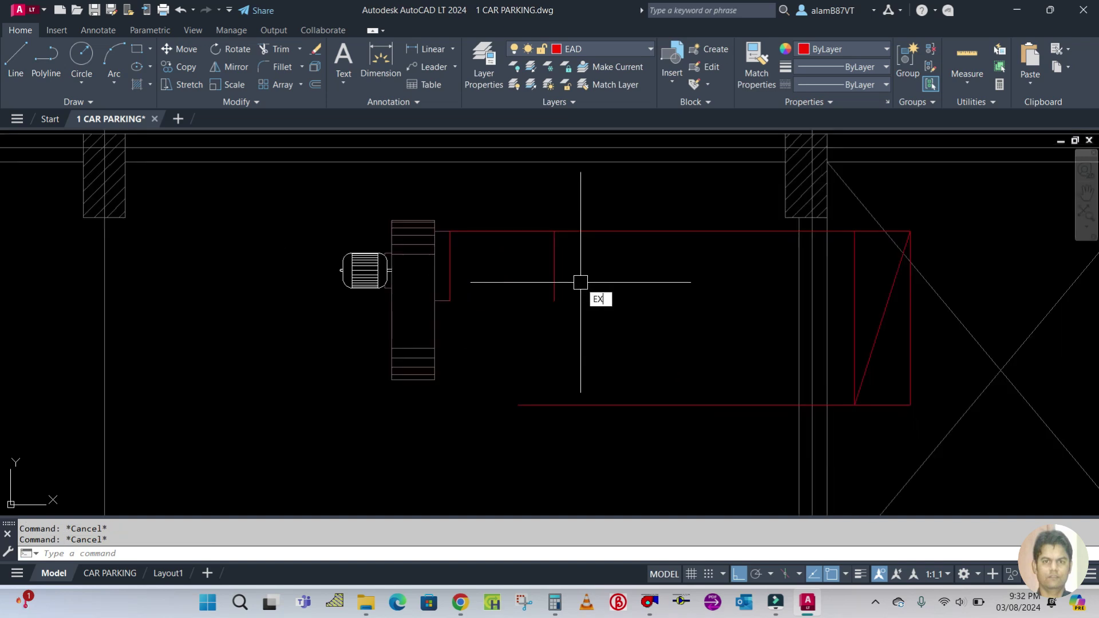
pyautogui.write('X')
pyautogui.press('Return')
pyautogui.click(559, 298)
pyautogui.press('Escape')
pyautogui.press('Escape')
# Draw the sloping transition edge from the fan outlet's lower corner to where the offset vertical meets the lower duct line
pyautogui.write('L')
pyautogui.press('Return')
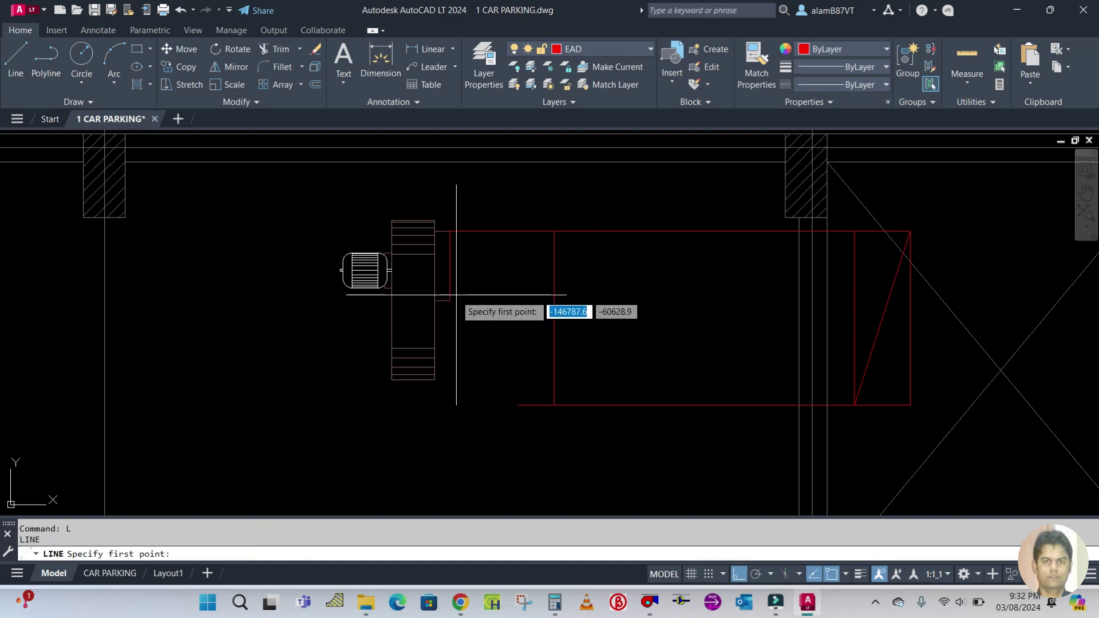
pyautogui.click(449, 301)
pyautogui.click(554, 399)
pyautogui.press('Escape')
pyautogui.press('Escape')
# Trim the lower duct line's overhang beyond the transition and save the drawing
pyautogui.write('TR')
pyautogui.press('Return')
pyautogui.press('Escape')
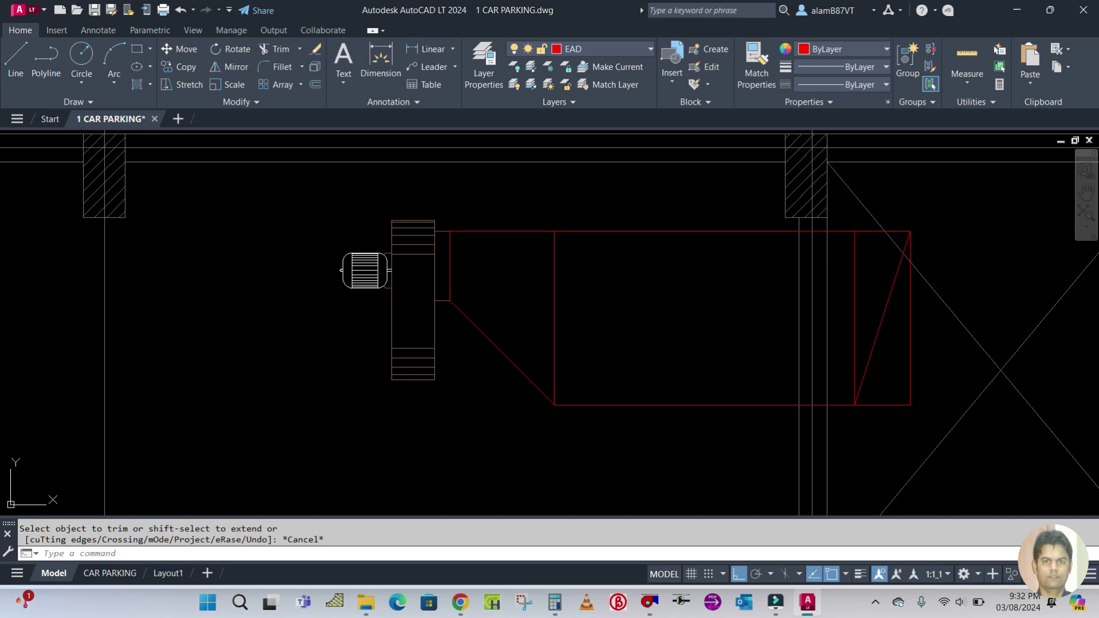
pyautogui.hotkey('ctrl', 's')
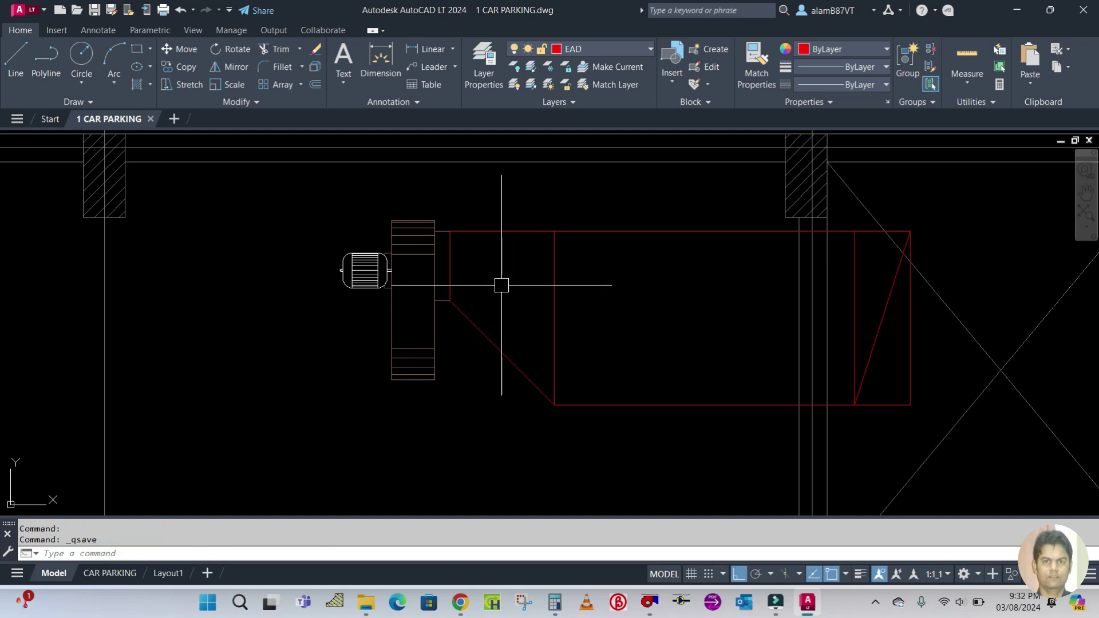
pyautogui.scroll(-10, 502, 285)
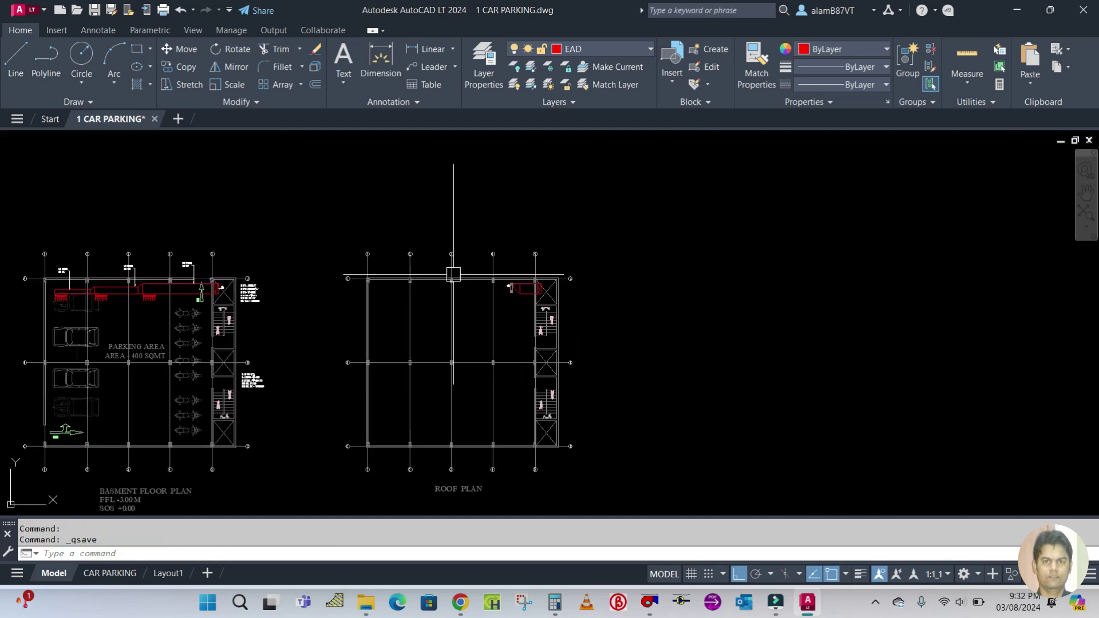
pyautogui.scroll(5, 151, 303)
pyautogui.scroll(-4, 246, 295)
pyautogui.moveTo(258, 284); pyautogui.dragTo(400, 209, button='middle')
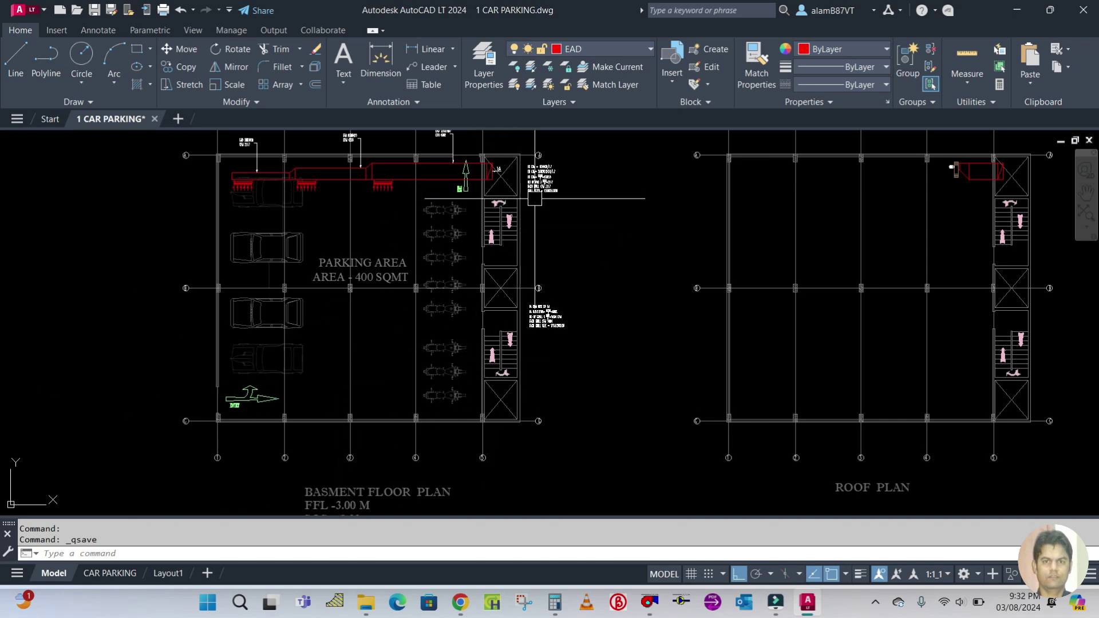
# Mirror the basement plan's upper exhaust duct run with its grilles and T/A riser label about grid line B, keeping the original
pyautogui.moveTo(582, 240); pyautogui.dragTo(544, 281, button='middle')
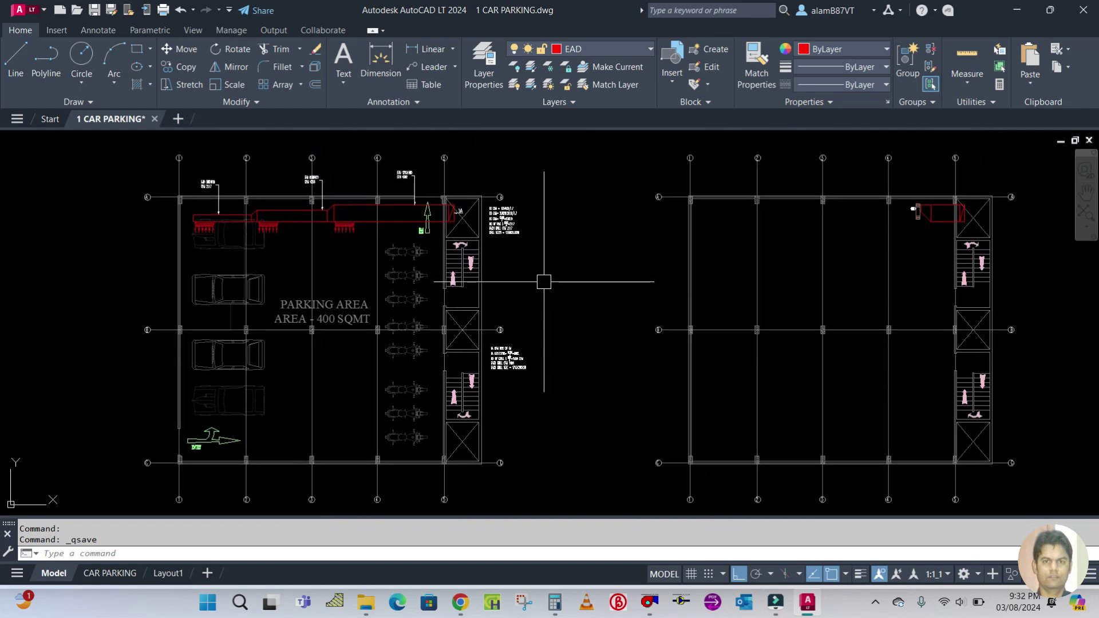
pyautogui.press('Return')
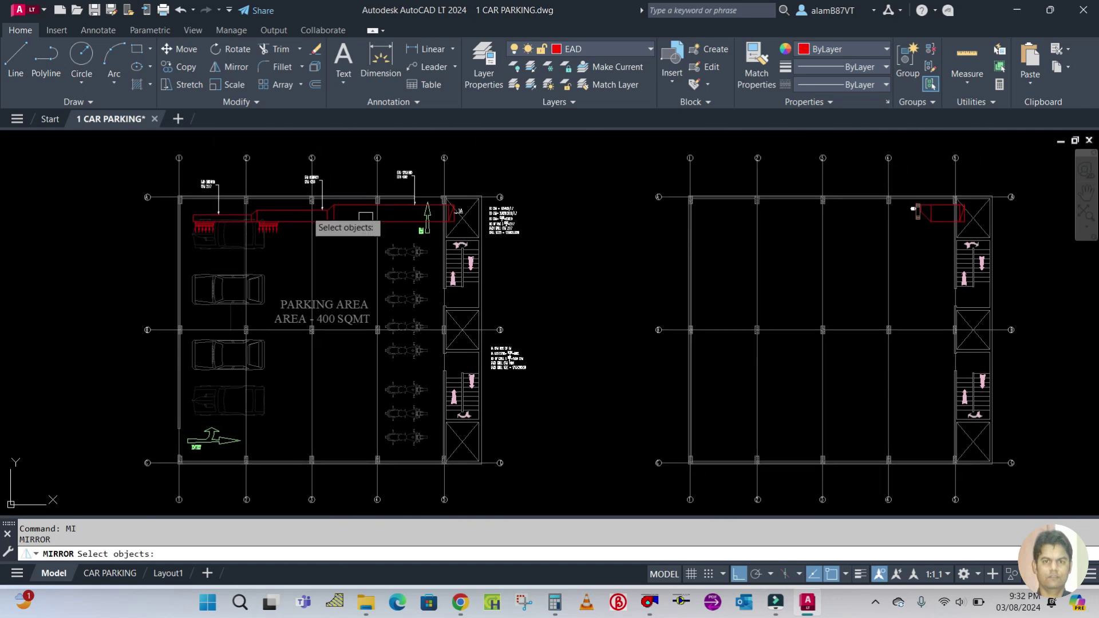
pyautogui.scroll(4, 151, 206)
pyautogui.click(179, 162)
pyautogui.scroll(-2, 180, 162)
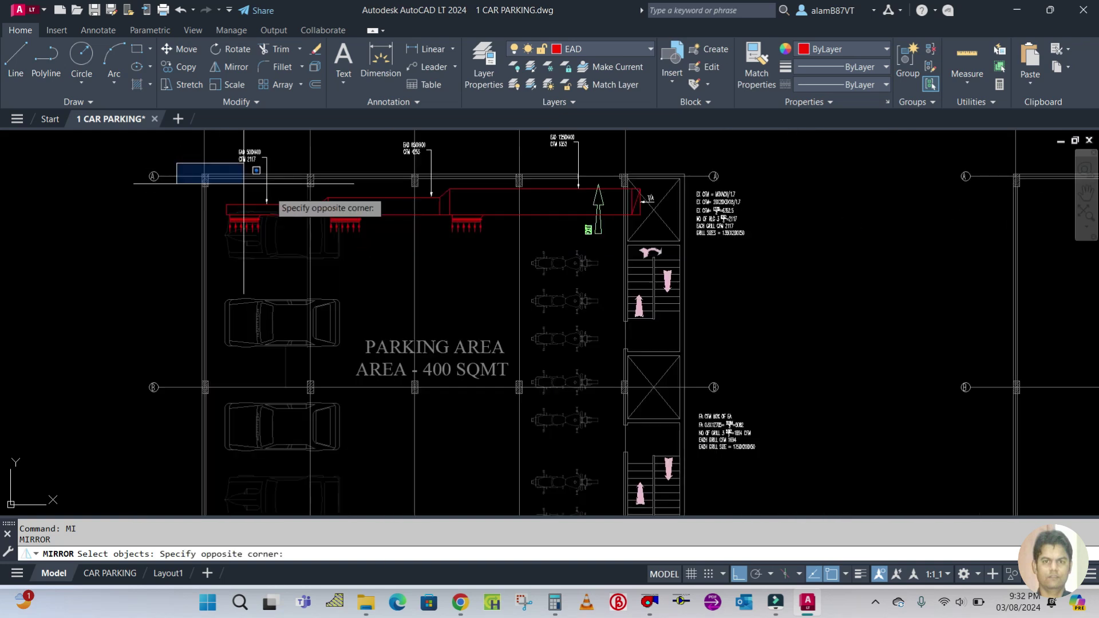
pyautogui.click(690, 268)
pyautogui.scroll(-3, 515, 212)
pyautogui.scroll(6, 512, 223)
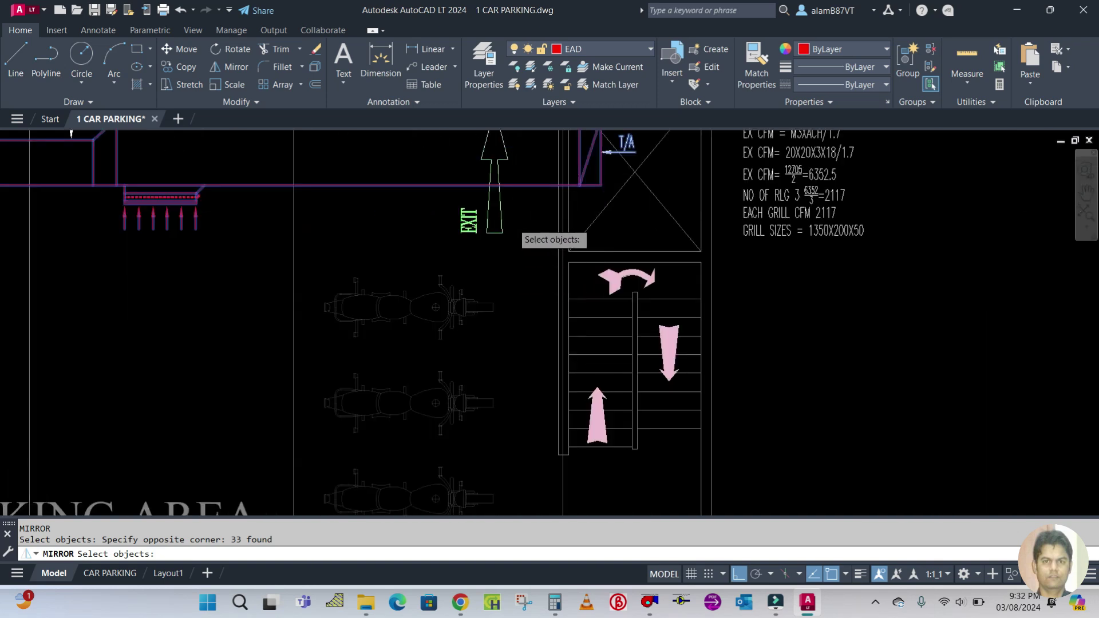
pyautogui.scroll(-4, 572, 286)
pyautogui.scroll(-2, 635, 292)
pyautogui.scroll(6, 629, 332)
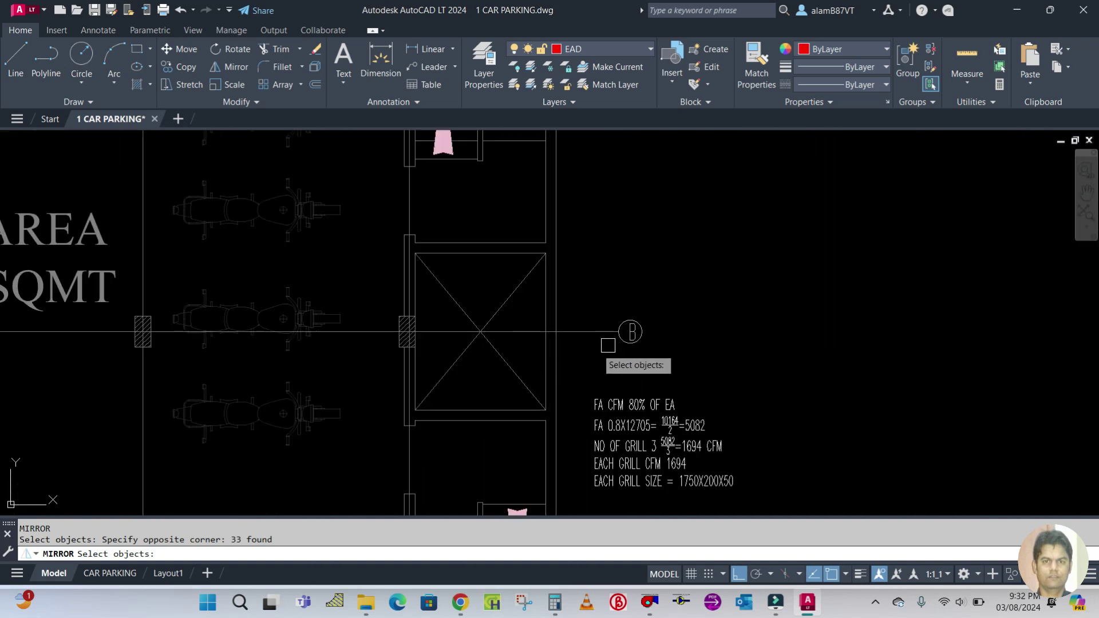
pyautogui.press('Return')
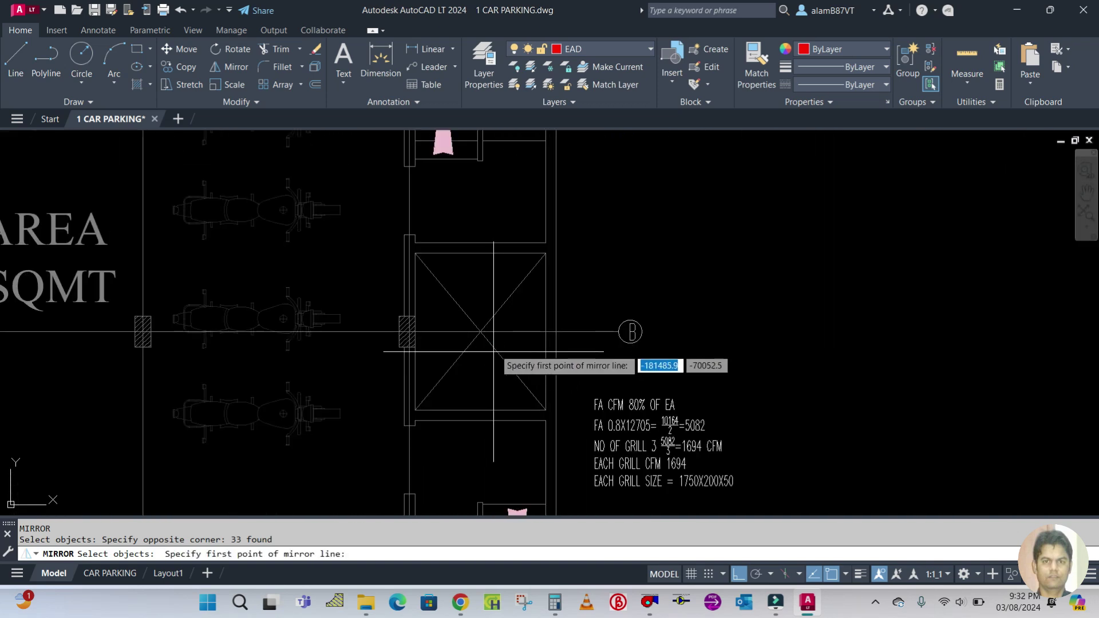
pyautogui.click(537, 331)
pyautogui.scroll(-5, 777, 313)
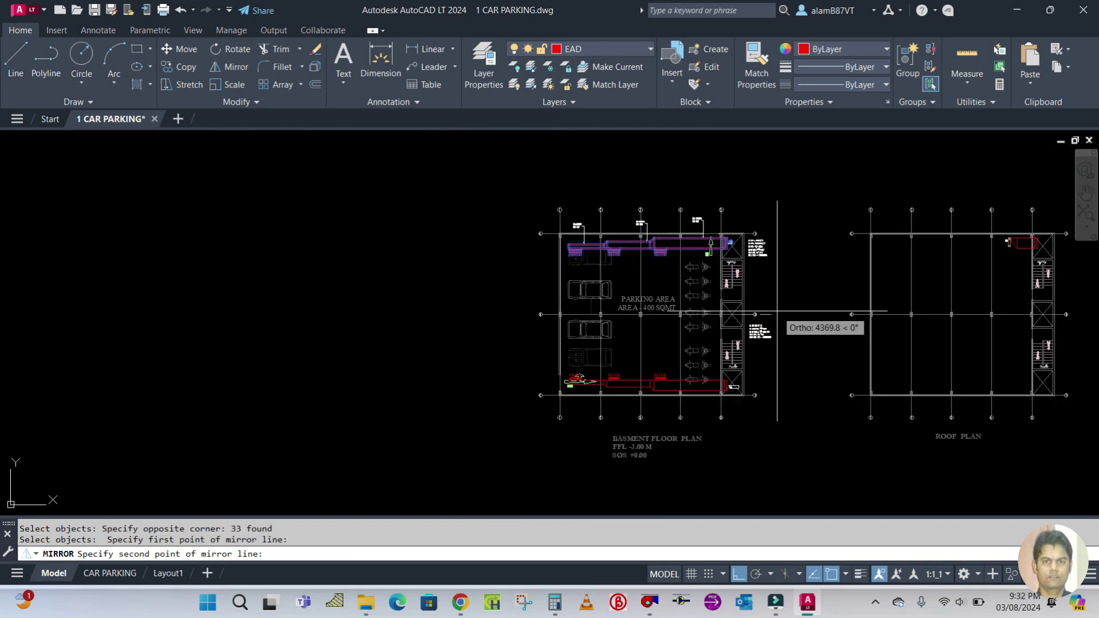
pyautogui.click(779, 313)
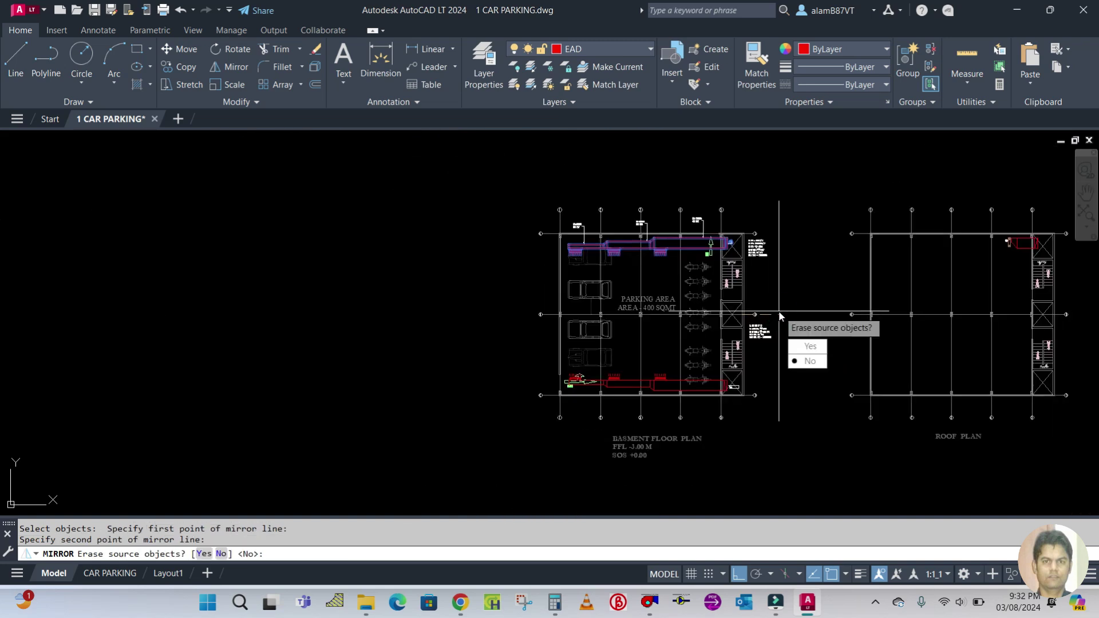
pyautogui.write('n')
pyautogui.press('Return')
pyautogui.press('Escape')
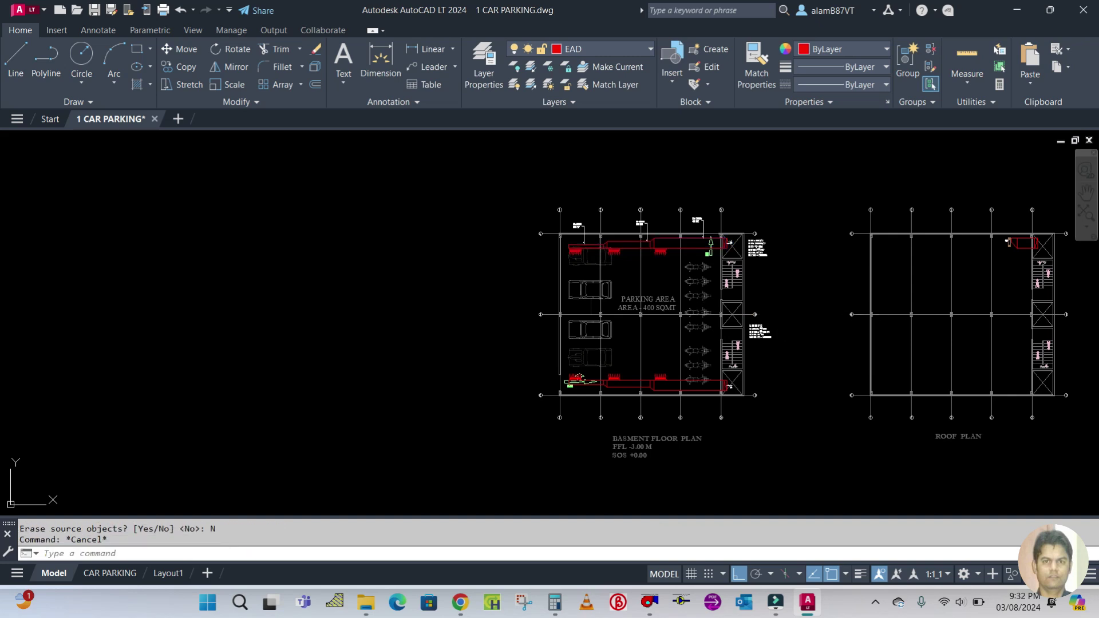
pyautogui.press('Escape')
# Move the T/A text of the mirrored riser straight up so it sits above its leader line
pyautogui.scroll(6, 698, 366)
pyautogui.scroll(-3, 514, 259)
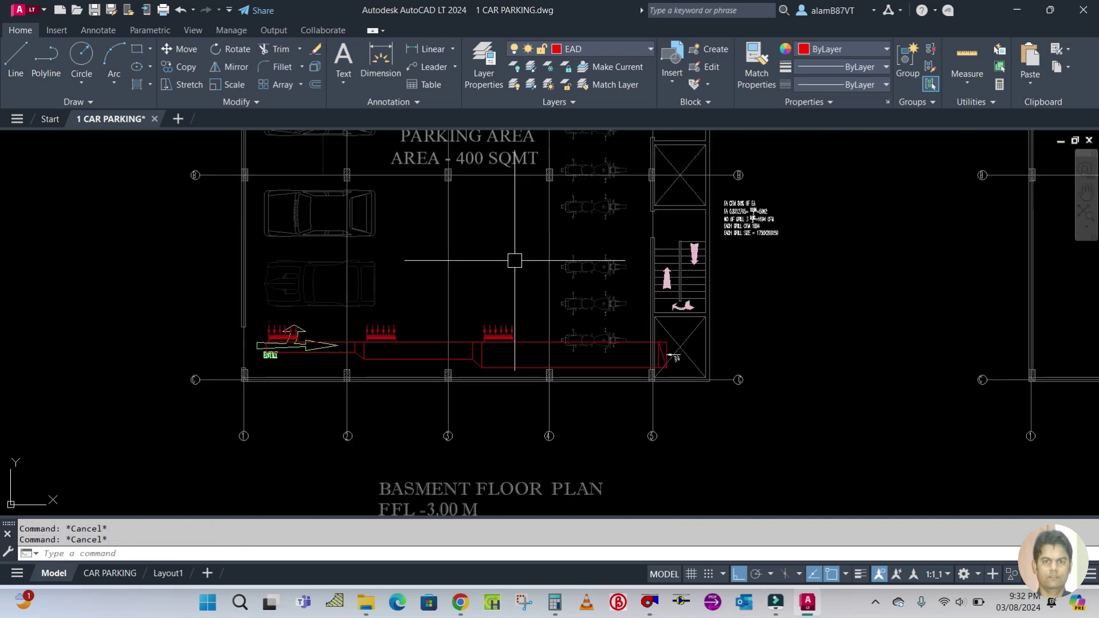
pyautogui.scroll(-4, 554, 380)
pyautogui.scroll(4, 502, 425)
pyautogui.write('m')
pyautogui.press('Return')
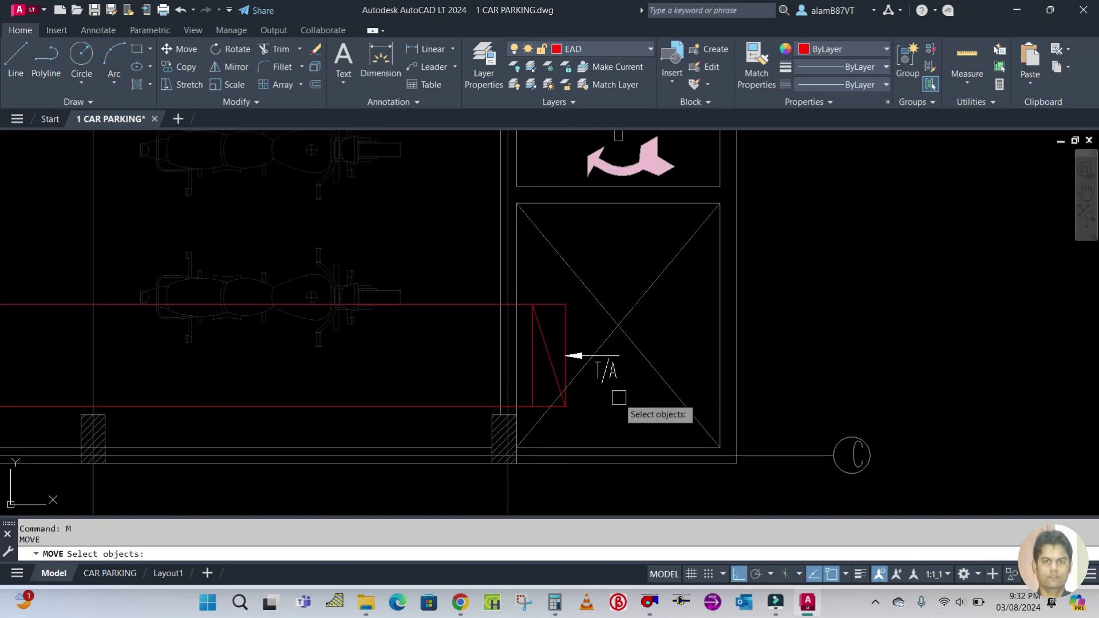
pyautogui.scroll(2, 618, 395)
pyautogui.click(611, 367)
pyautogui.press('Return')
pyautogui.click(613, 338)
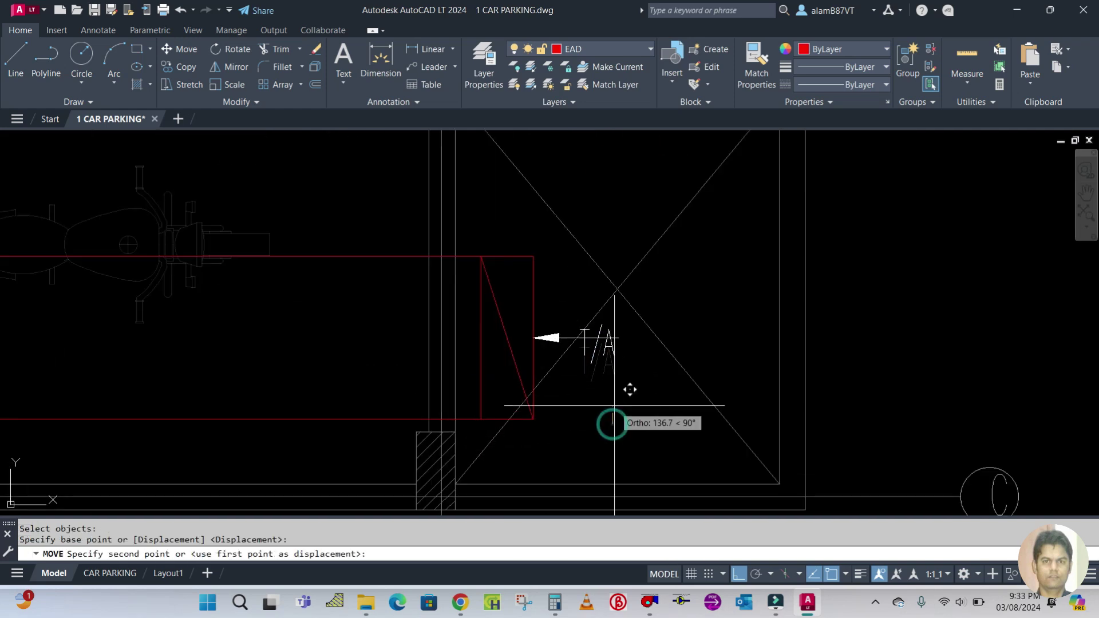
pyautogui.press('Escape')
# Mirror the roof plan's exhaust fan, transition, duct and riser about grid line B, keeping the original
pyautogui.scroll(-2, 469, 334)
pyautogui.scroll(-3, 470, 334)
pyautogui.scroll(2, 479, 363)
pyautogui.scroll(-5, 456, 363)
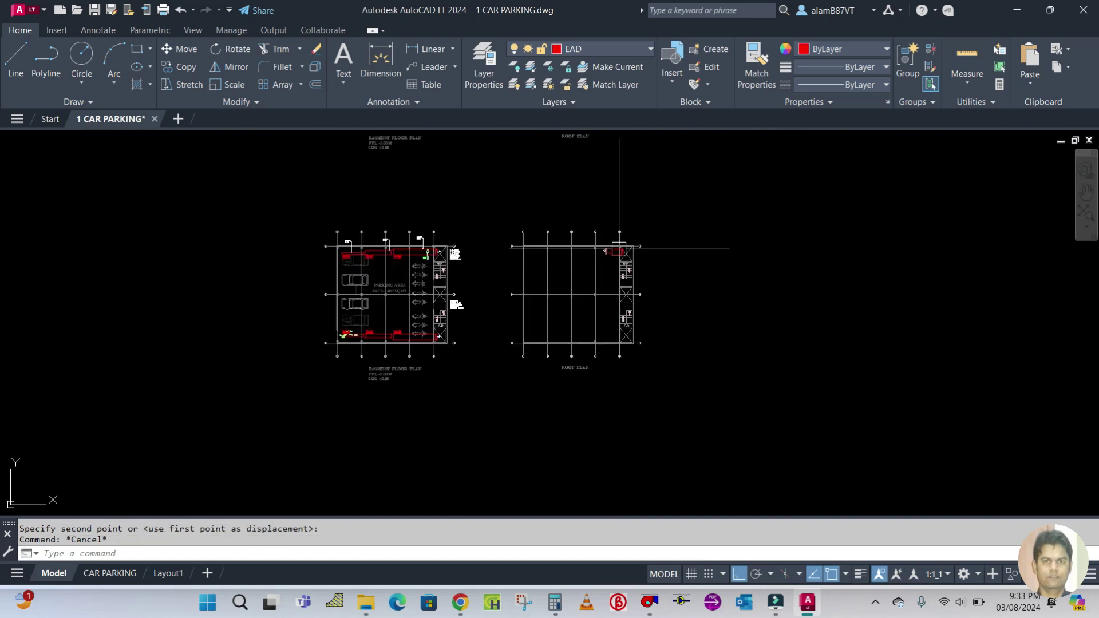
pyautogui.scroll(5, 630, 238)
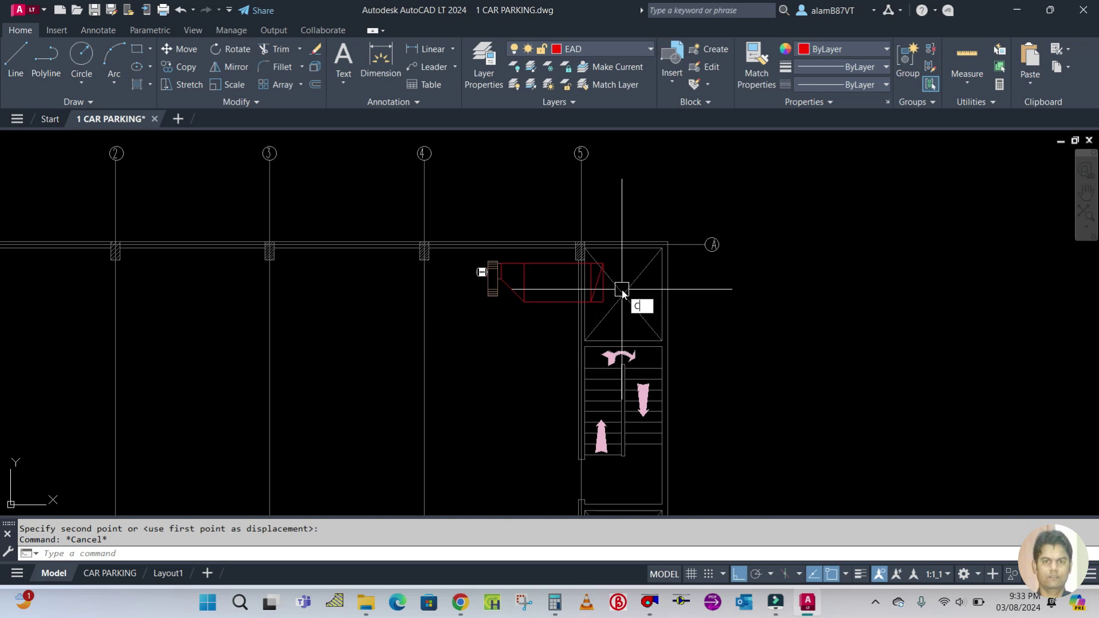
pyautogui.press('Escape')
pyautogui.write('M')
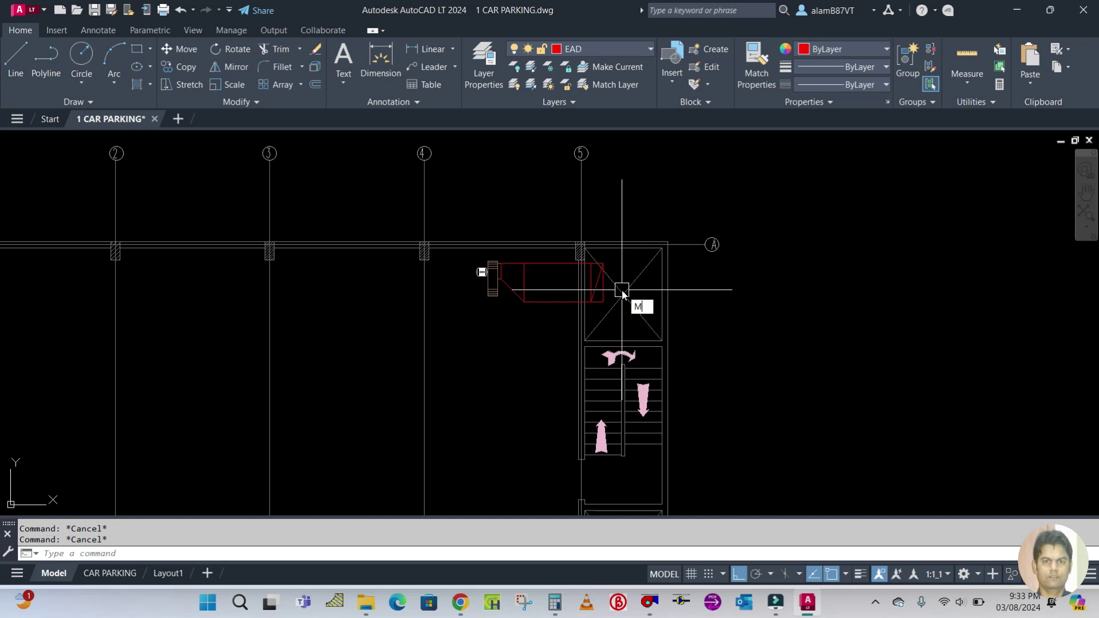
pyautogui.write('I')
pyautogui.press('Return')
pyautogui.scroll(4, 487, 272)
pyautogui.click(381, 227)
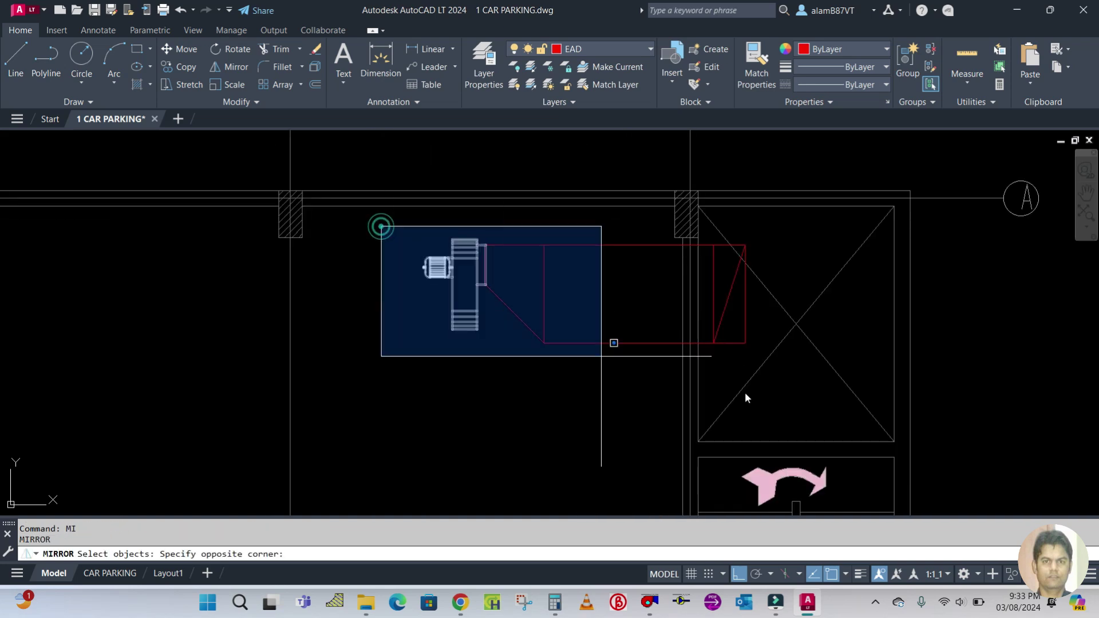
pyautogui.click(827, 397)
pyautogui.scroll(-8, 761, 372)
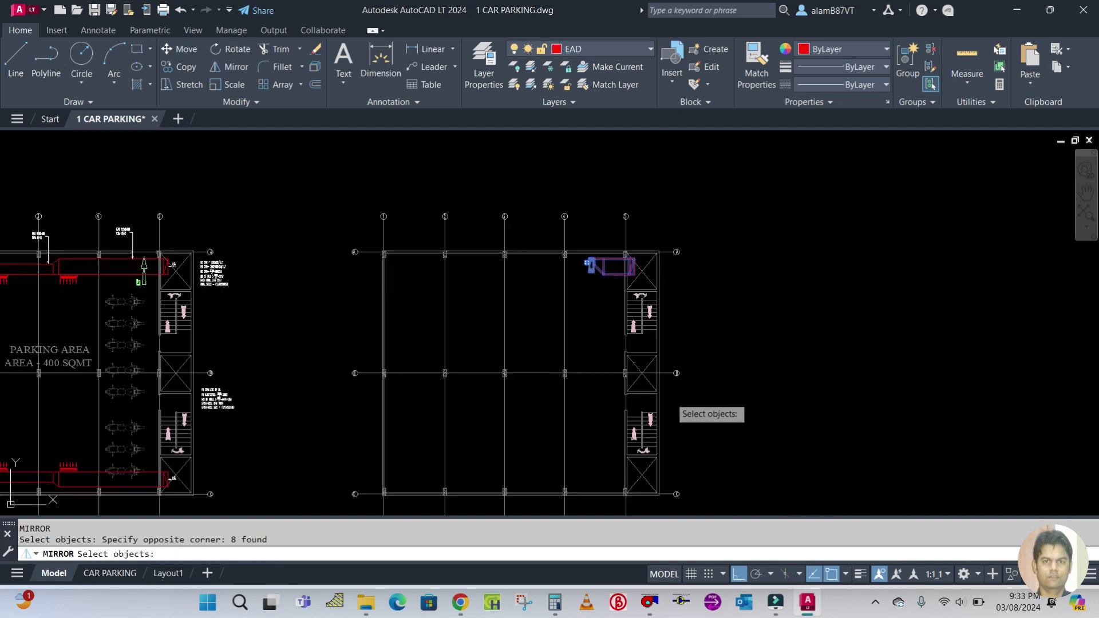
pyautogui.press('Return')
pyautogui.scroll(5, 666, 387)
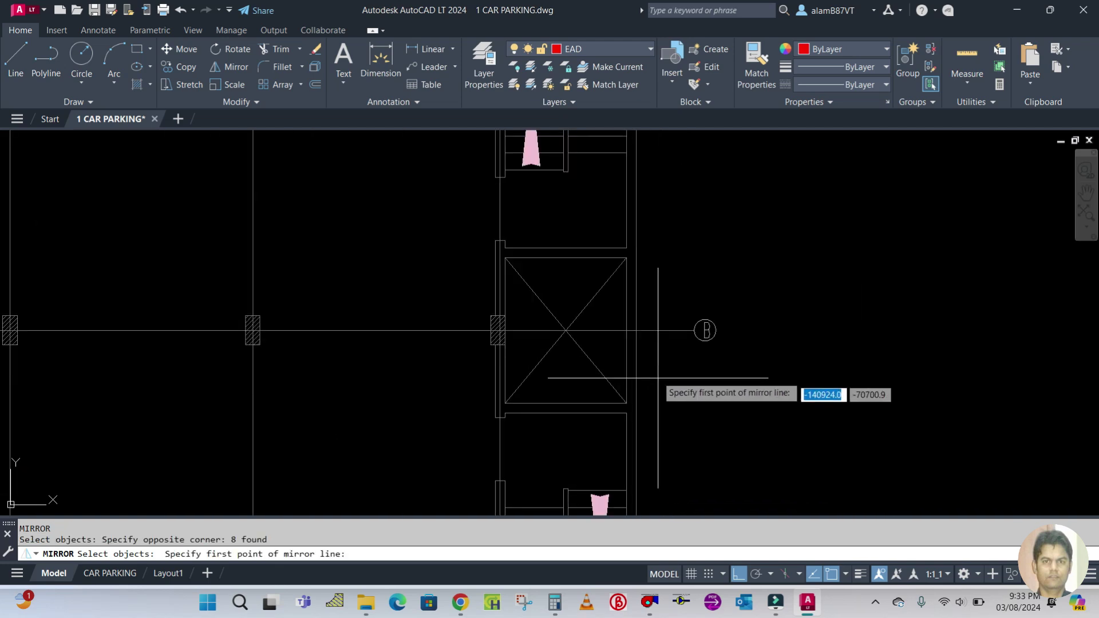
pyautogui.click(626, 331)
pyautogui.scroll(-3, 626, 331)
pyautogui.click(832, 336)
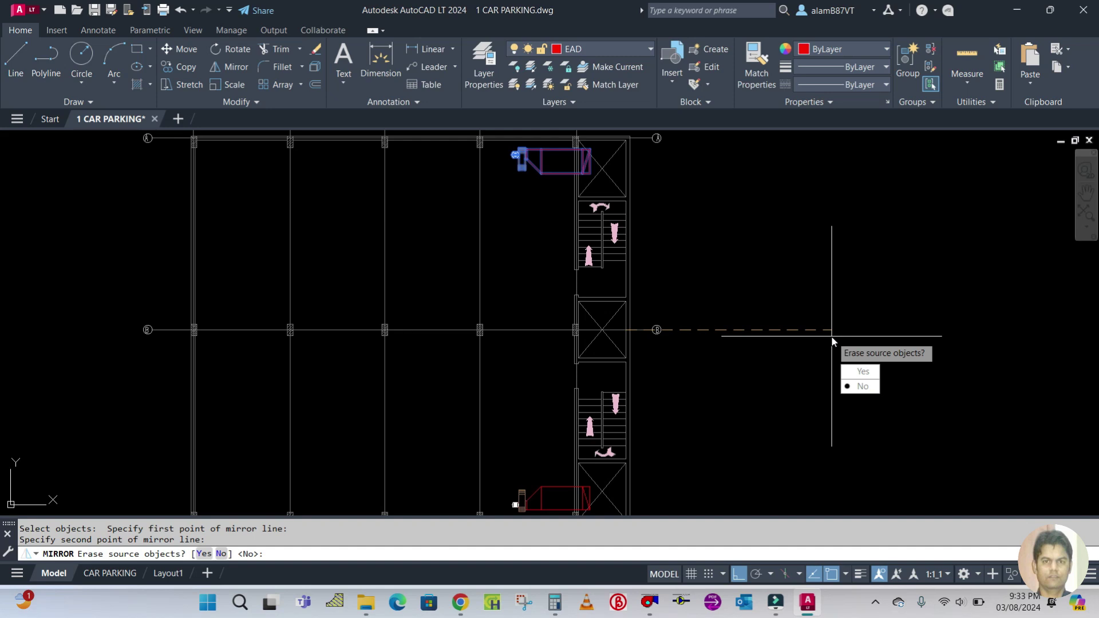
pyautogui.press('Return')
pyautogui.scroll(-4, 664, 300)
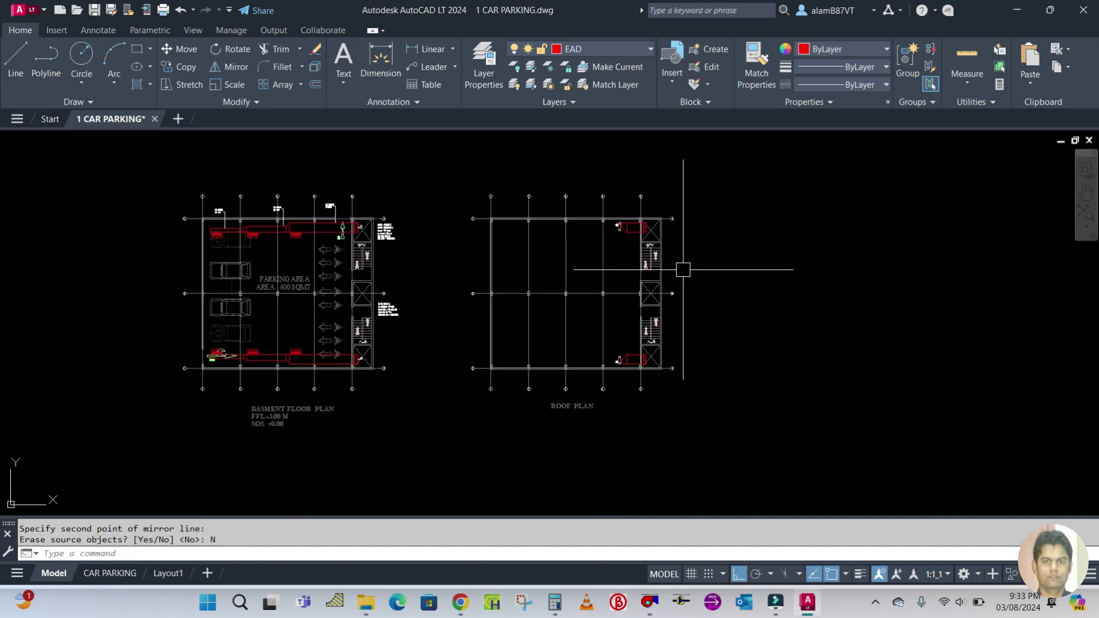
# Copy the basement's EAD 1250X400 CFM 6352 label to just below the roof plan's upper exhaust fan, with Ortho off for placement
pyautogui.scroll(5, 622, 240)
pyautogui.scroll(-3, 657, 263)
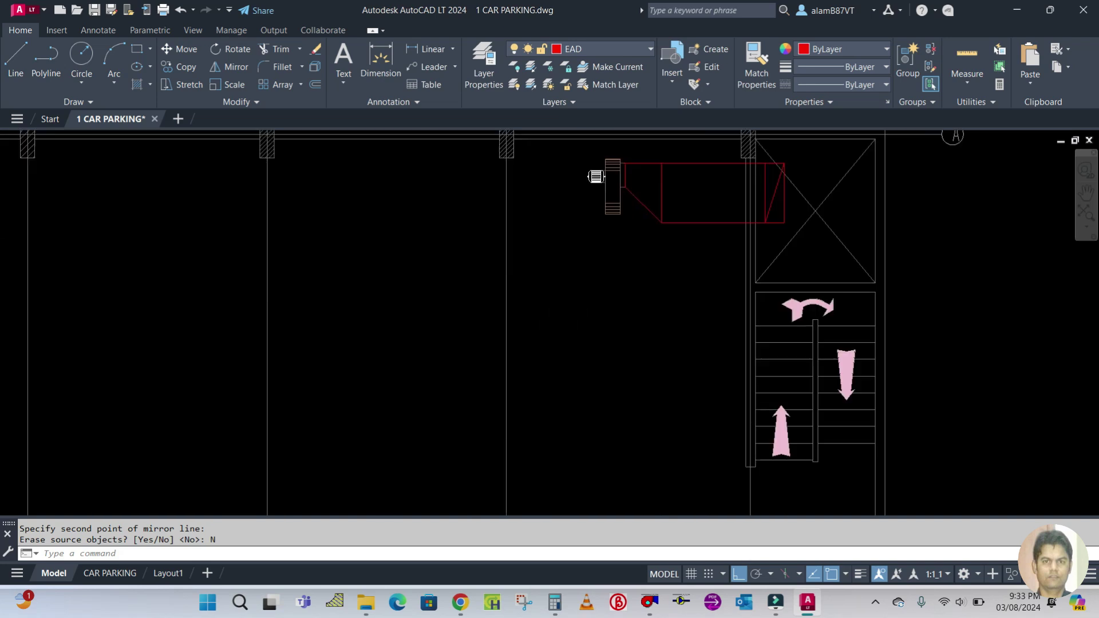
pyautogui.write('CO')
pyautogui.press('Return')
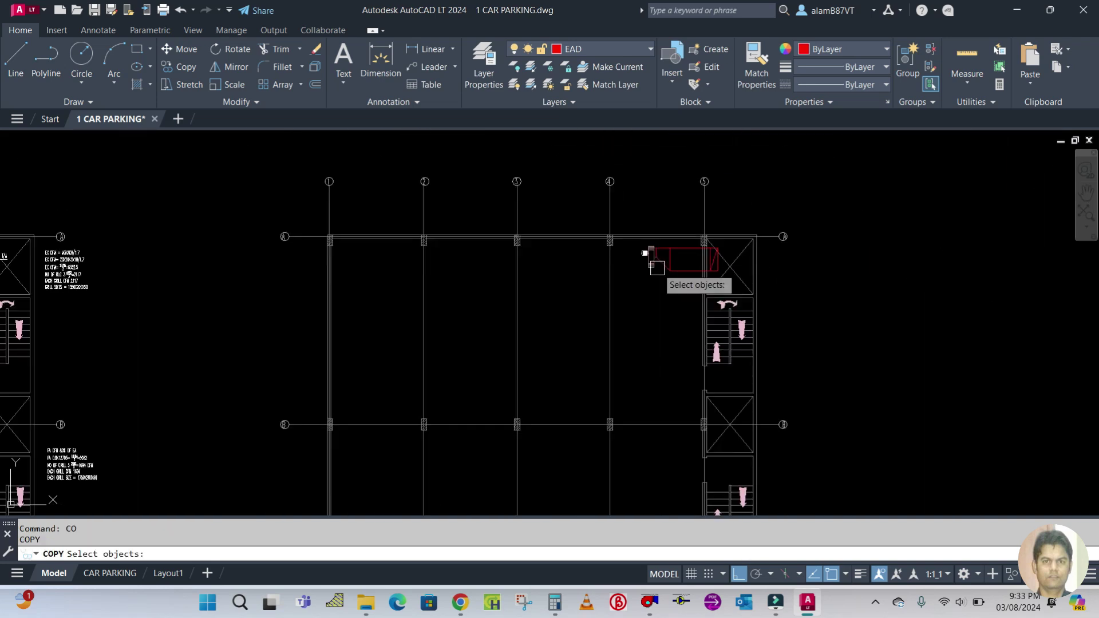
pyautogui.scroll(-3, 664, 274)
pyautogui.scroll(7, 475, 259)
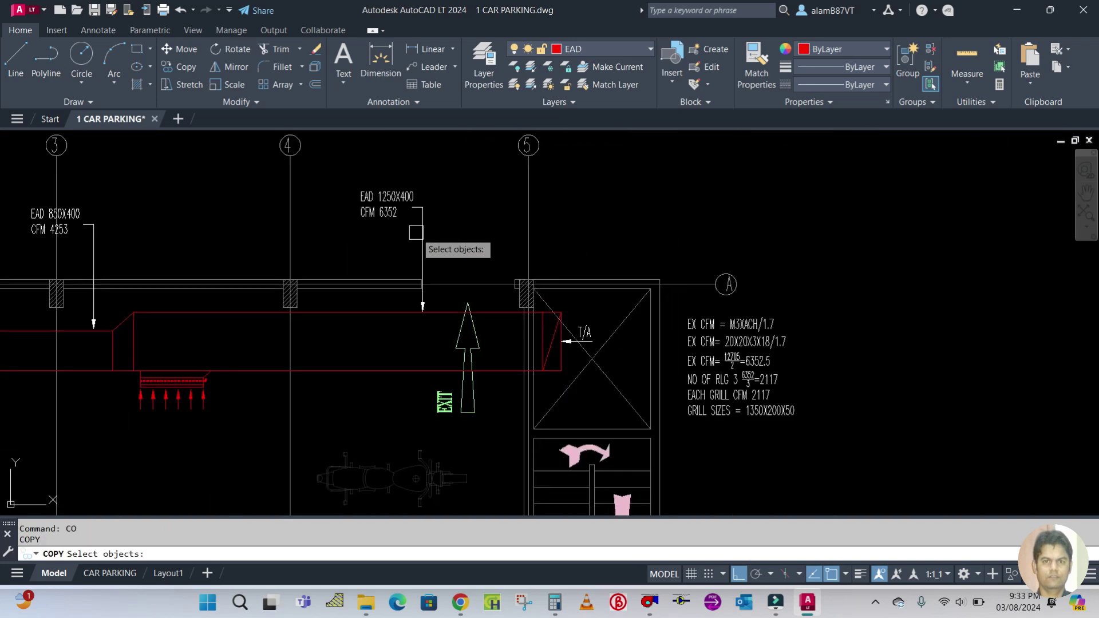
pyautogui.click(366, 213)
pyautogui.press('Return')
pyautogui.click(359, 252)
pyautogui.scroll(-7, 358, 252)
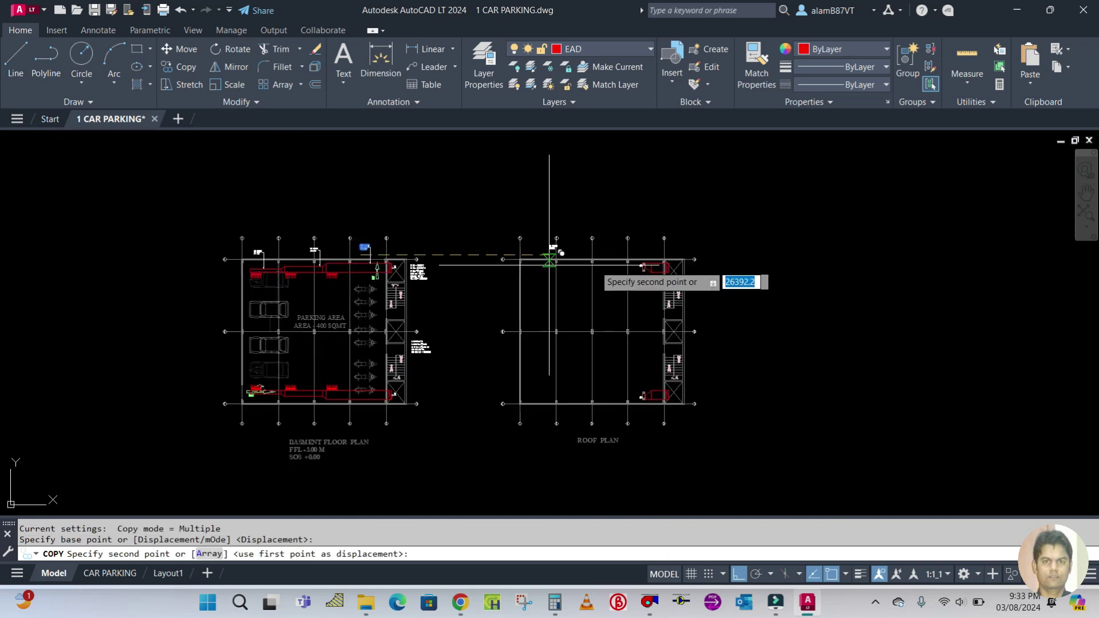
pyautogui.scroll(7, 343, 260)
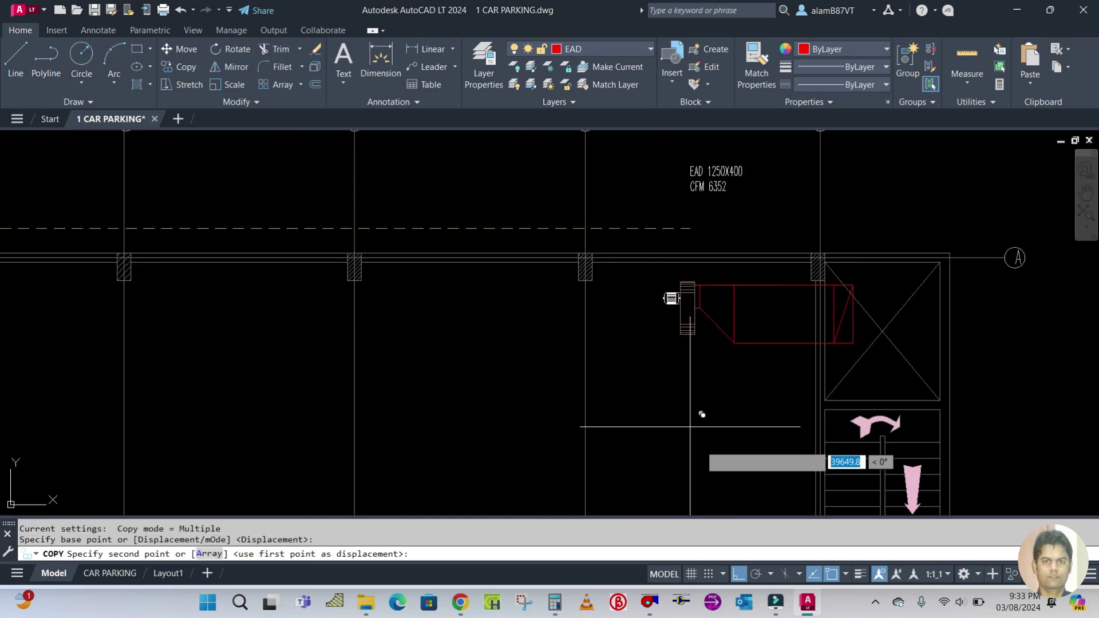
pyautogui.press('F8')
pyautogui.click(661, 417)
pyautogui.press('Escape')
pyautogui.click(743, 576)
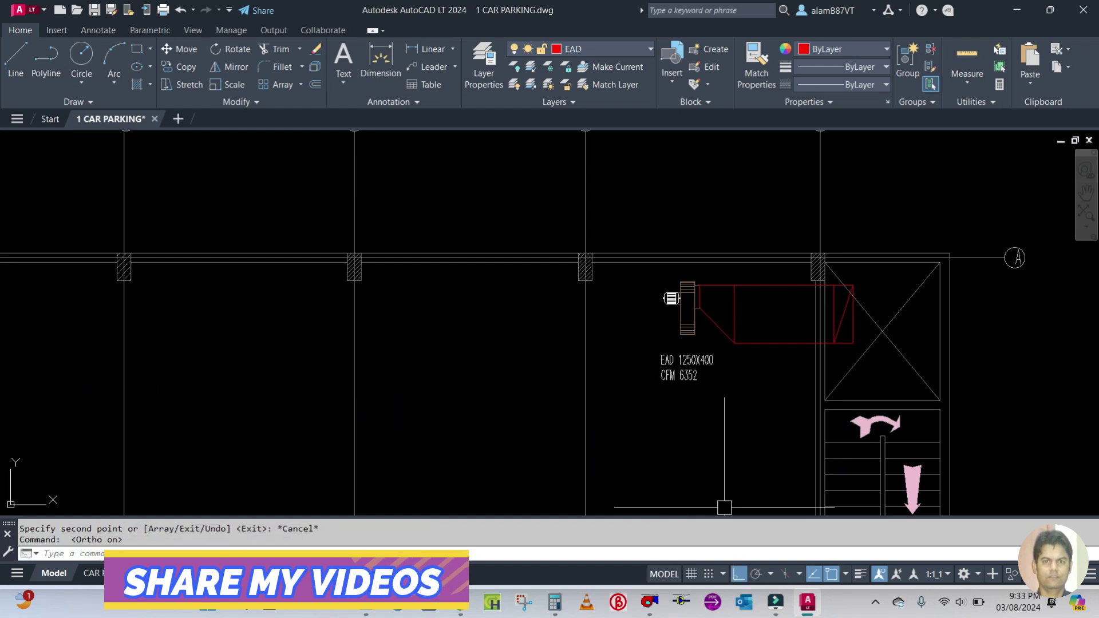
pyautogui.scroll(4, 681, 403)
pyautogui.scroll(-8, 701, 337)
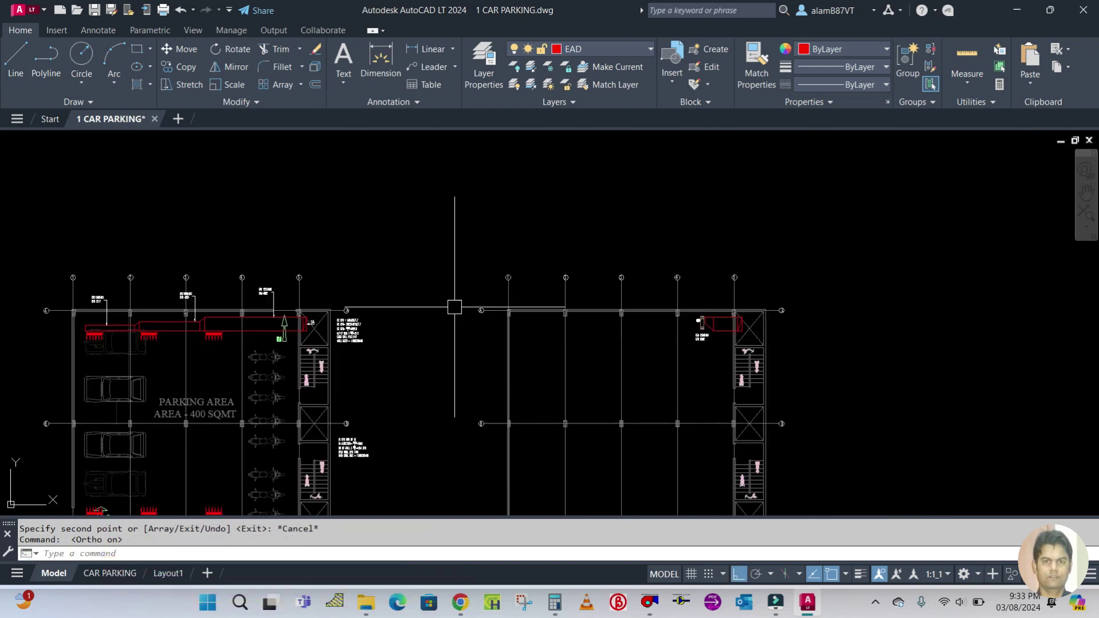
pyautogui.scroll(4, 344, 342)
pyautogui.scroll(2, 376, 299)
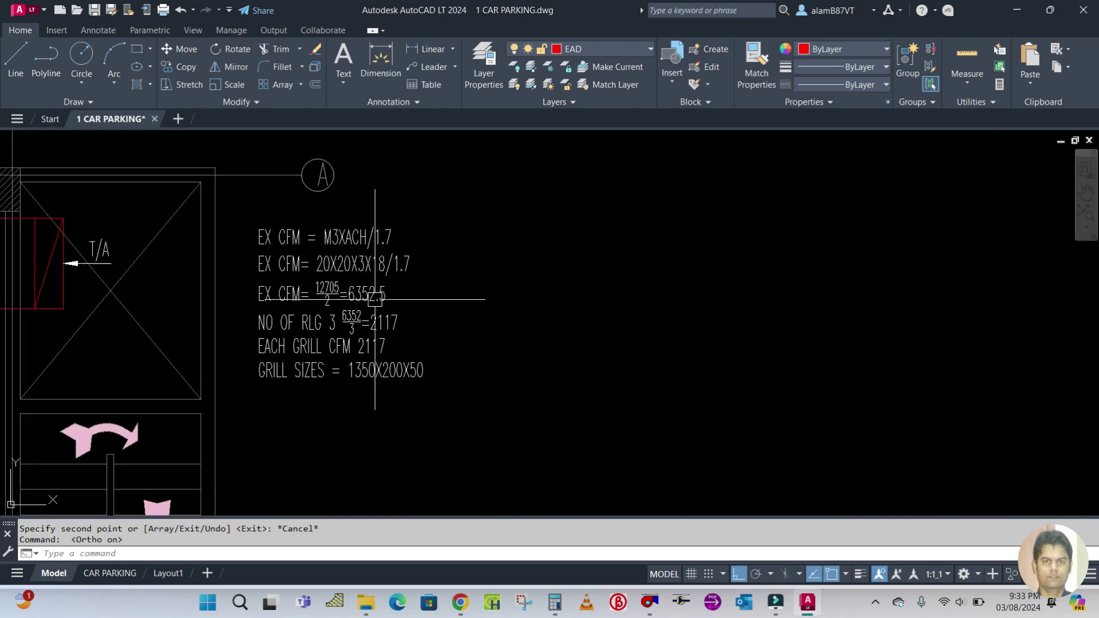
pyautogui.scroll(-6, 589, 314)
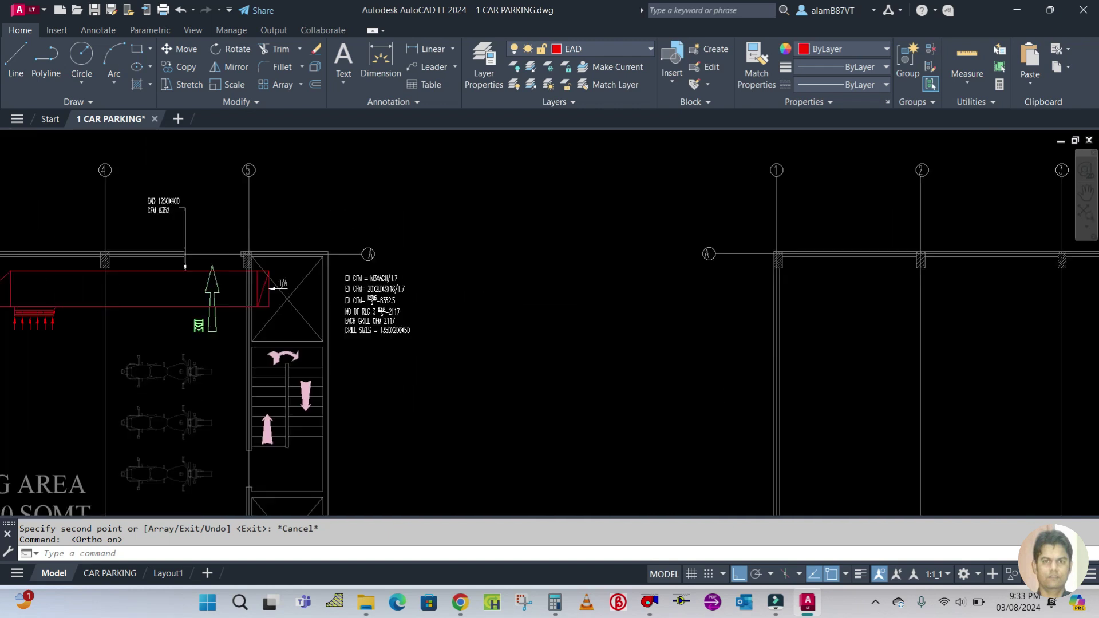
pyautogui.scroll(5, 620, 307)
pyautogui.doubleClick(540, 289)
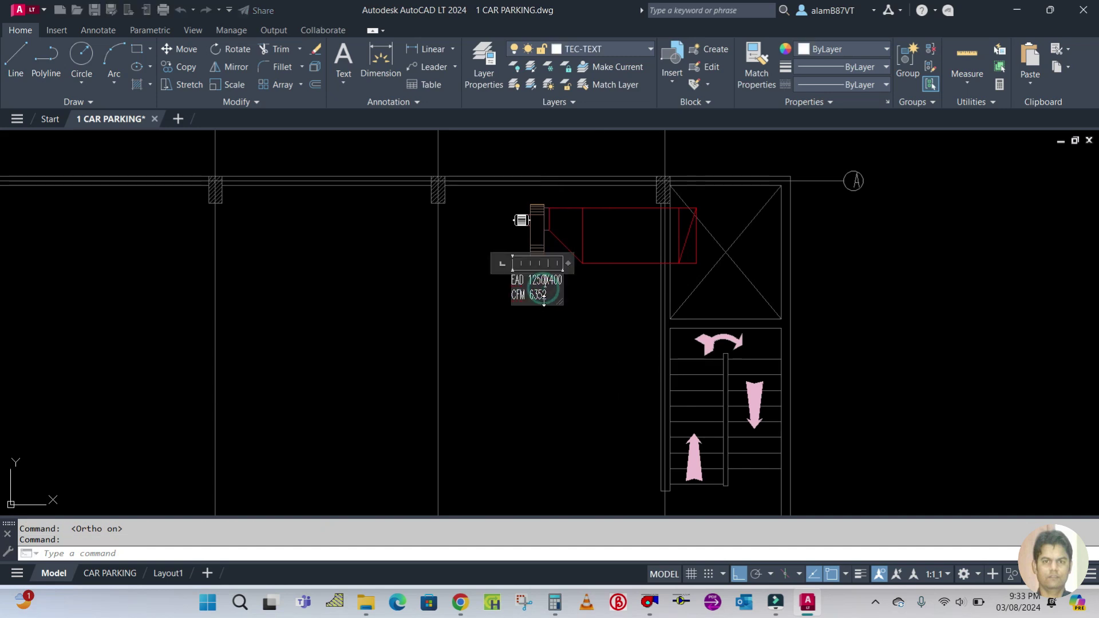
pyautogui.write('EXF-')
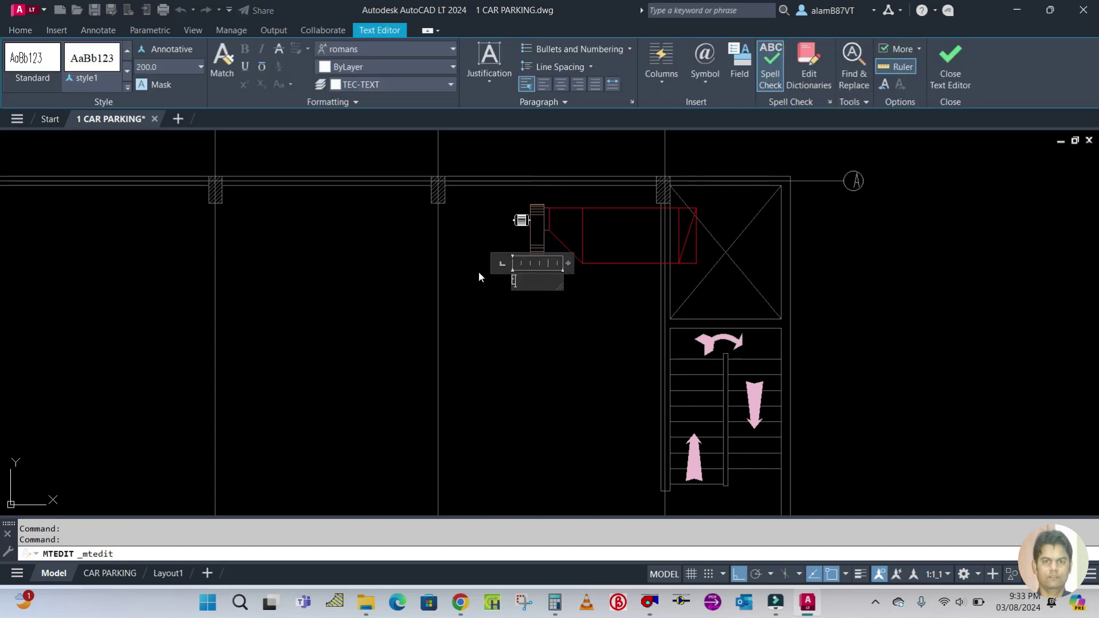
pyautogui.write('01')
pyautogui.press('Return')
pyautogui.write('@635')
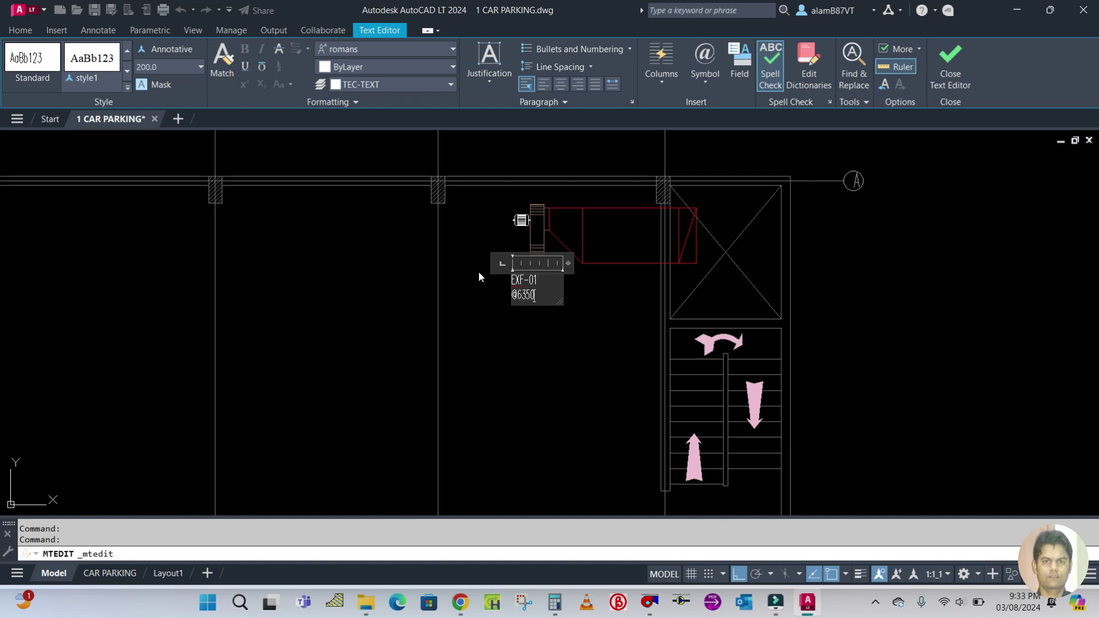
pyautogui.write('2 CFM')
pyautogui.click(577, 370)
pyautogui.press('Escape')
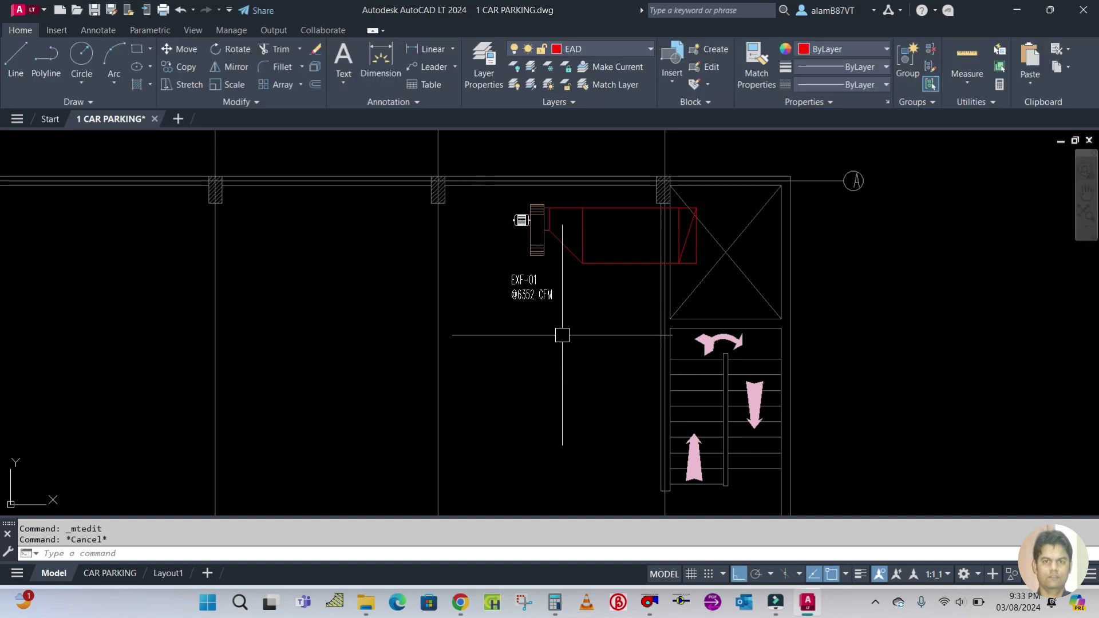
# Copy the EXF-01 label straight down to just above the mirrored lower exhaust fan
pyautogui.write('o')
pyautogui.press('Return')
pyautogui.click(532, 289)
pyautogui.scroll(-3, 527, 286)
pyautogui.press('Return')
pyautogui.click(526, 311)
pyautogui.scroll(-3, 526, 308)
pyautogui.scroll(3, 531, 354)
pyautogui.scroll(5, 475, 166)
pyautogui.click(395, 452)
pyautogui.press('Escape')
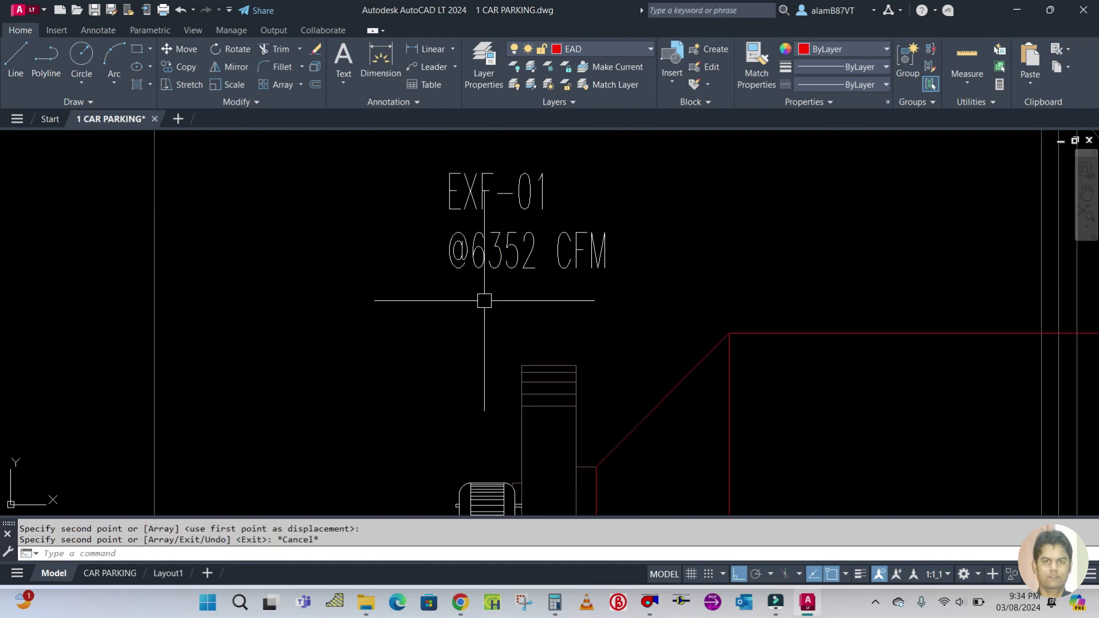
# Change the lower fan's label to EXF-02 and save the drawing
pyautogui.scroll(-2, 499, 281)
pyautogui.doubleClick(529, 227)
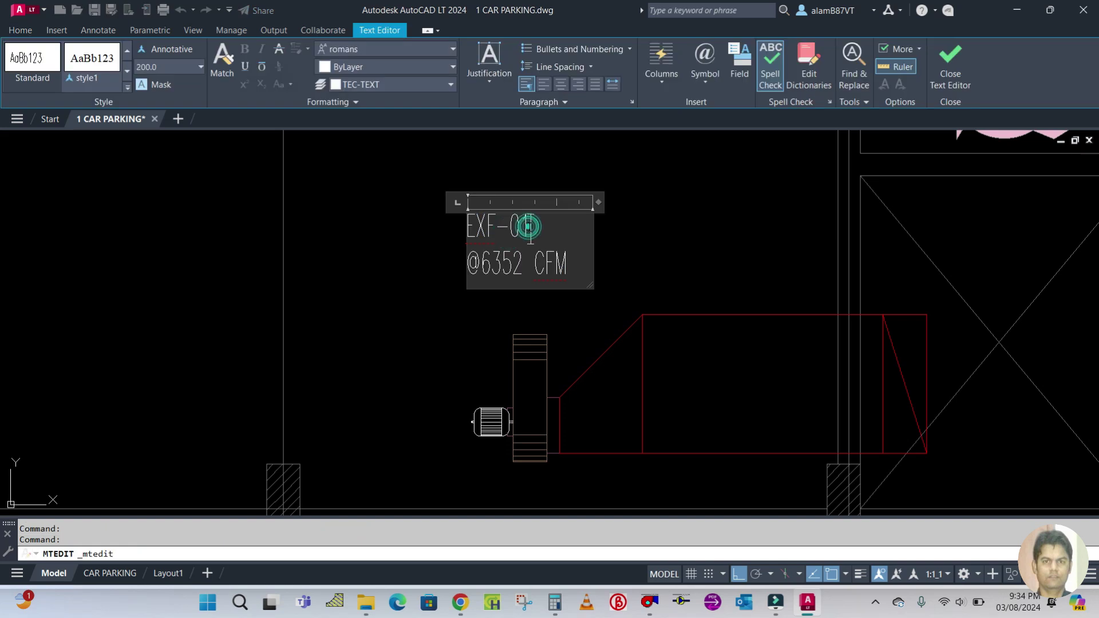
pyautogui.press('Escape')
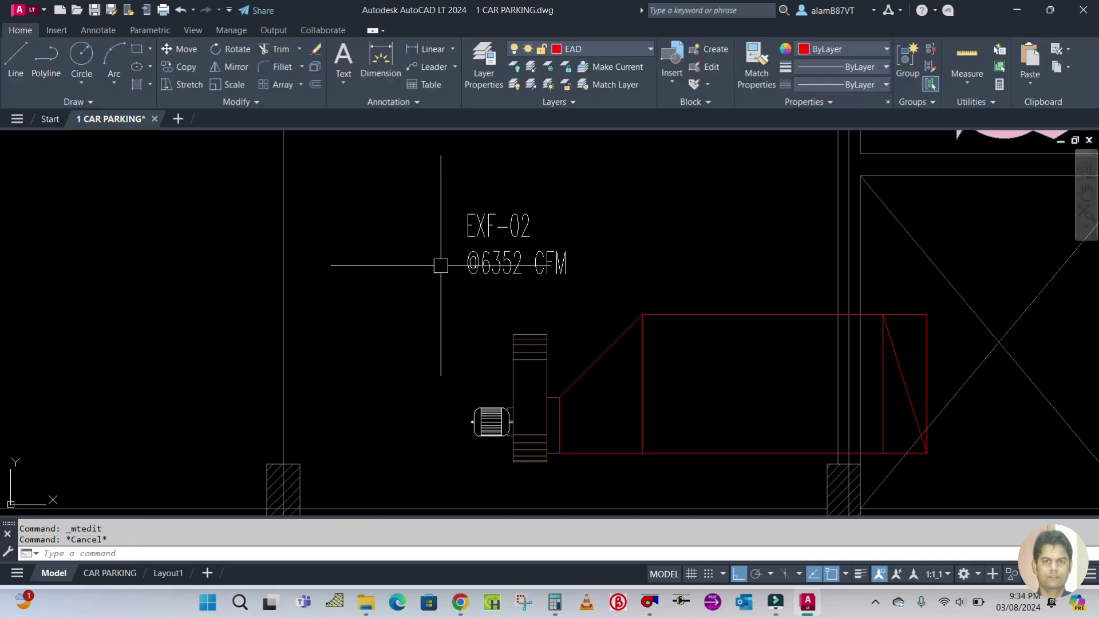
pyautogui.scroll(-6, 452, 267)
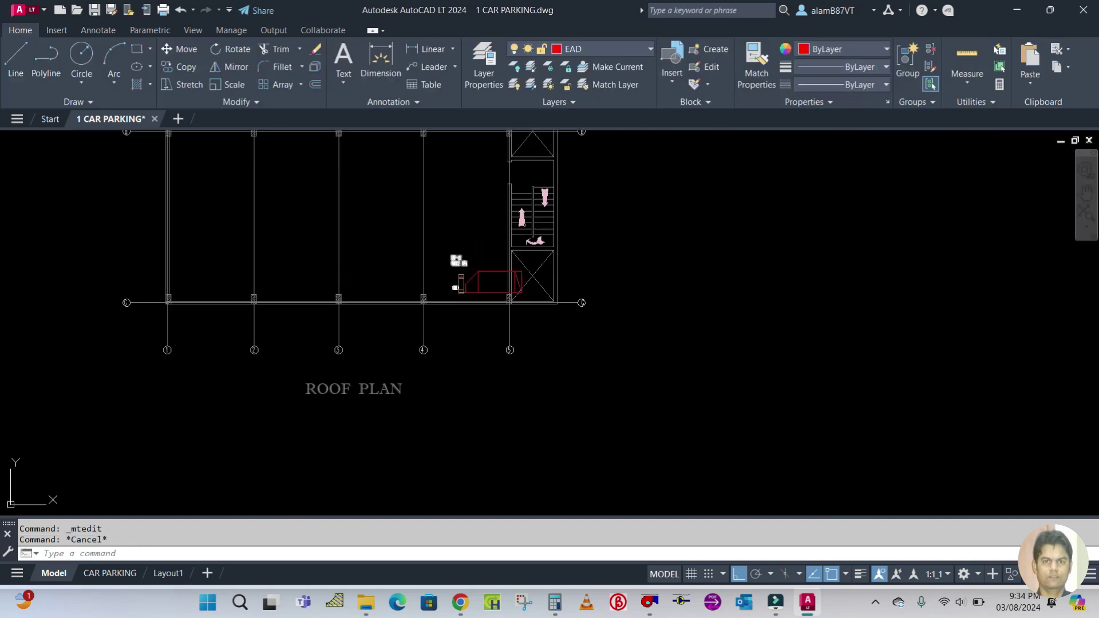
pyautogui.hotkey('ctrl', 's')
pyautogui.scroll(-5, 368, 299)
pyautogui.scroll(3, 325, 358)
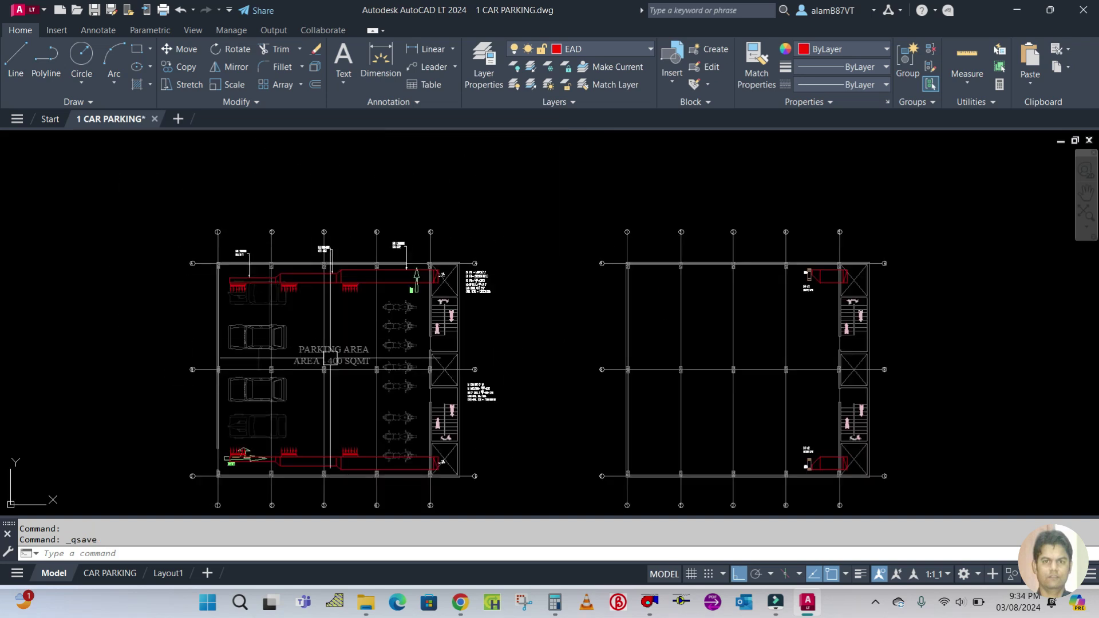
pyautogui.moveTo(325, 358); pyautogui.dragTo(431, 289, button='middle')
pyautogui.scroll(4, 569, 239)
pyautogui.scroll(-4, 569, 239)
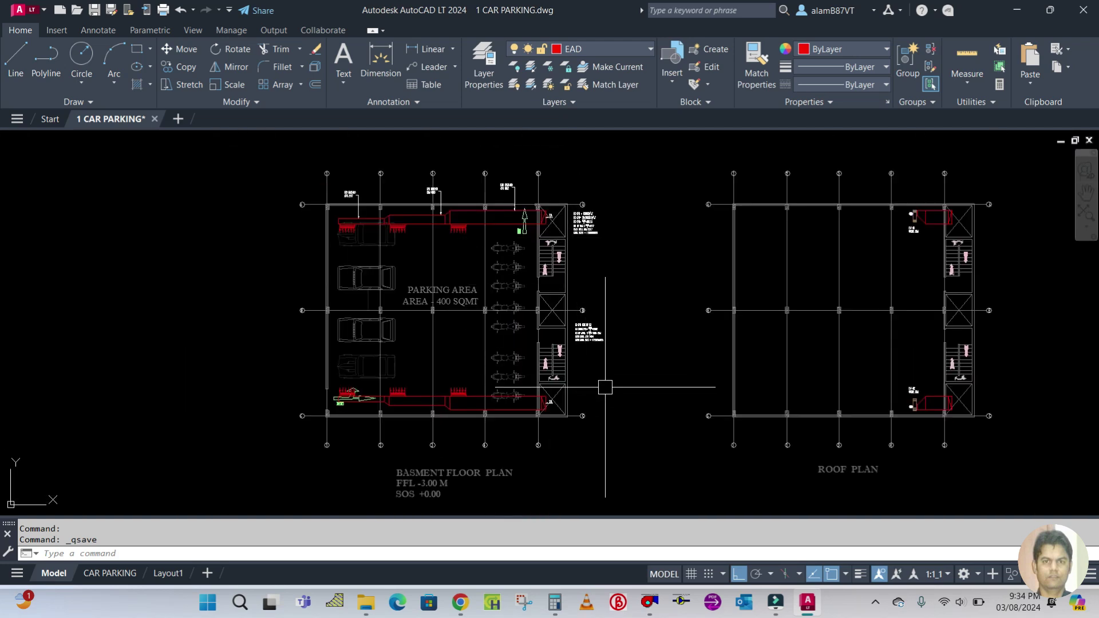